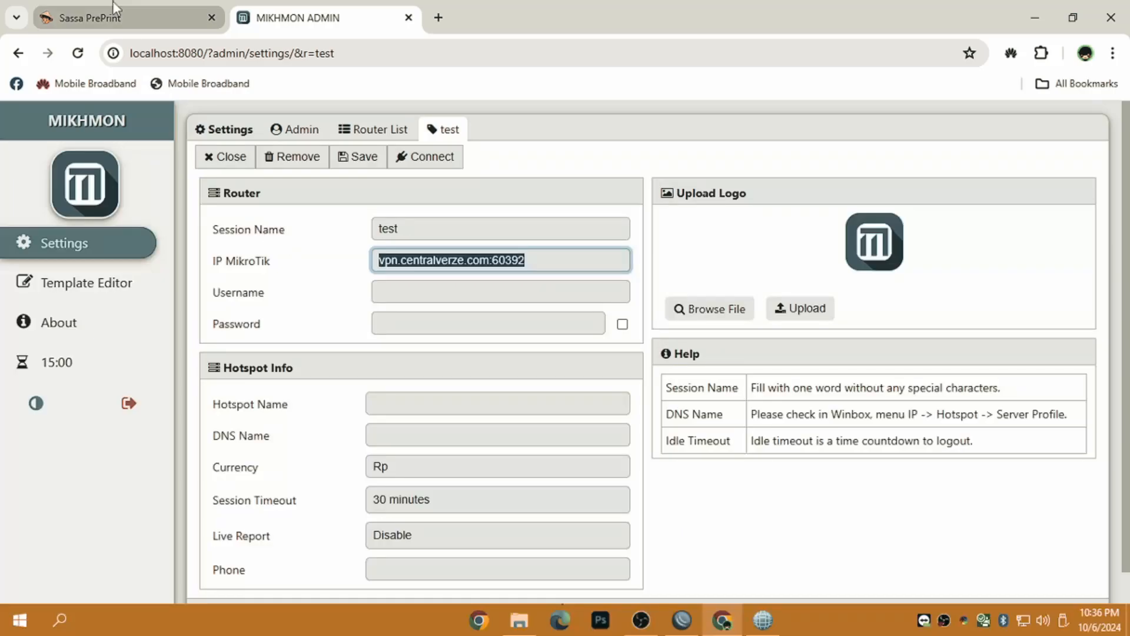
- Check the IP MikroTik, Username and Password fields of MIKHMON's test router session
click(396, 266)
click(391, 289)
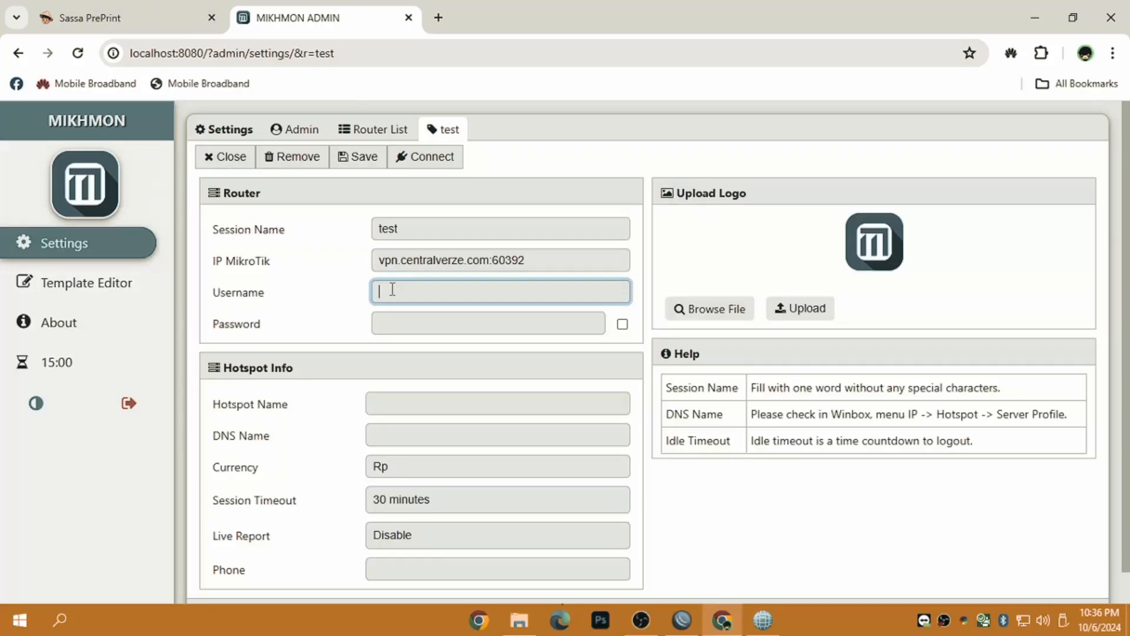
click(396, 321)
click(395, 276)
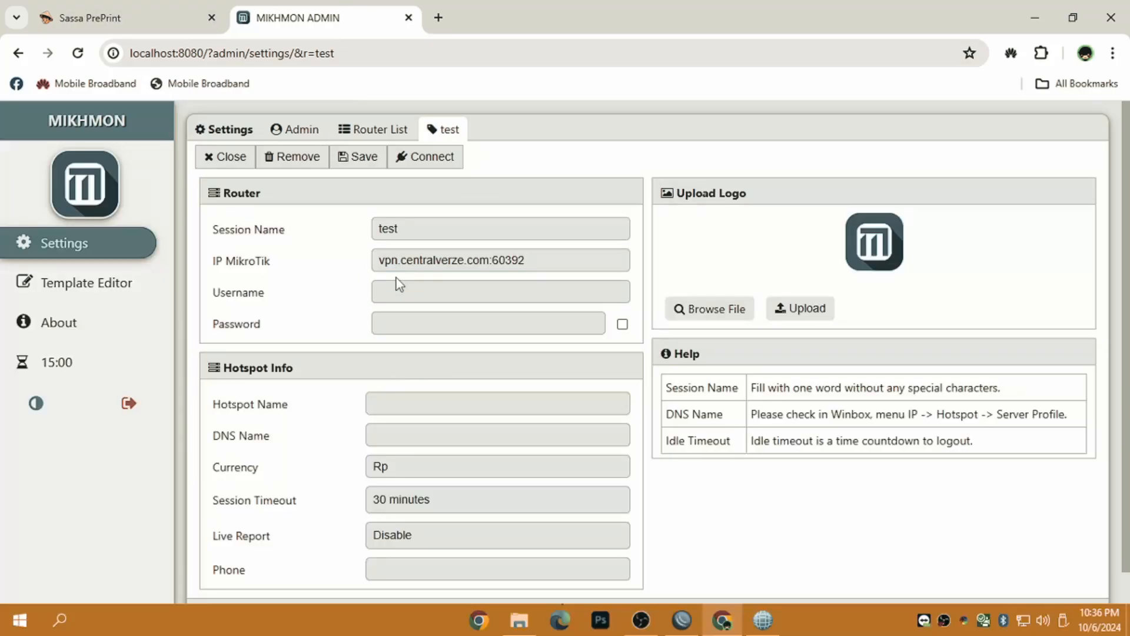
- Exit the WinBox router session, leaving the 192.168.88.1 login window, and return to MIKHMON
click(682, 619)
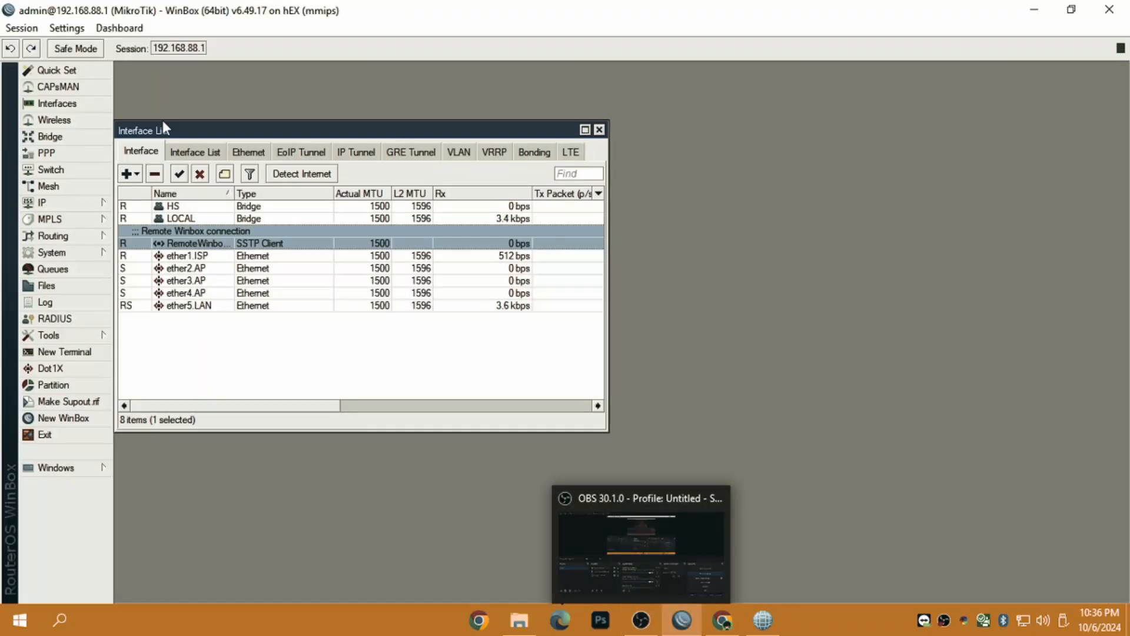
click(21, 27)
click(73, 189)
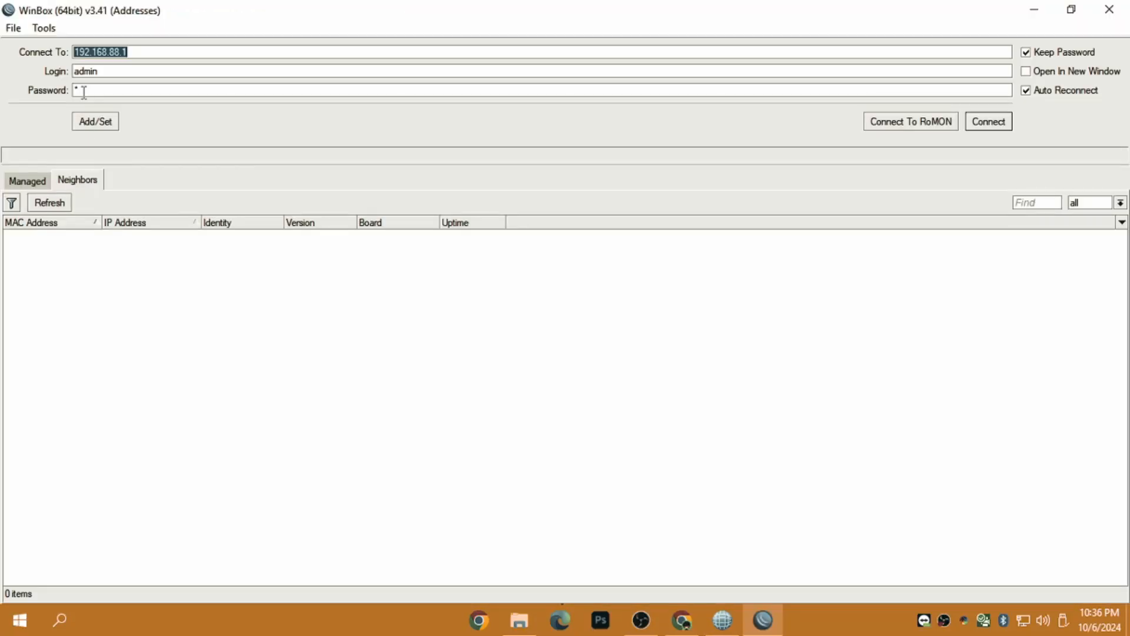
key(Tab)
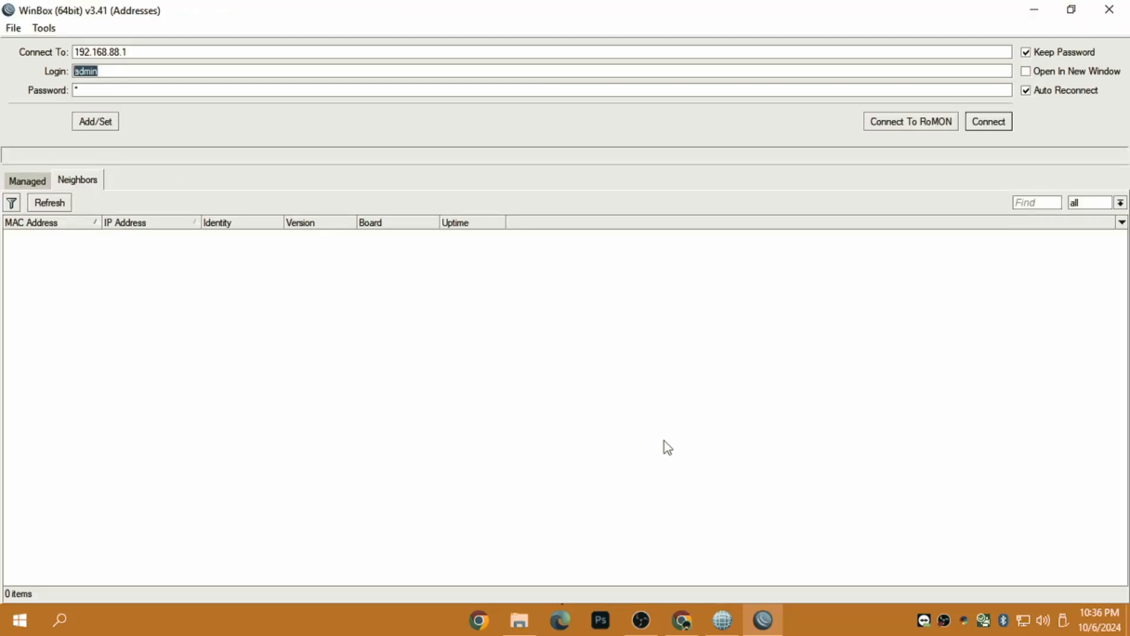
key(Tab)
click(763, 619)
- Give the test session username admin and its password, save it, and connect MIKHMON to the router
click(425, 289)
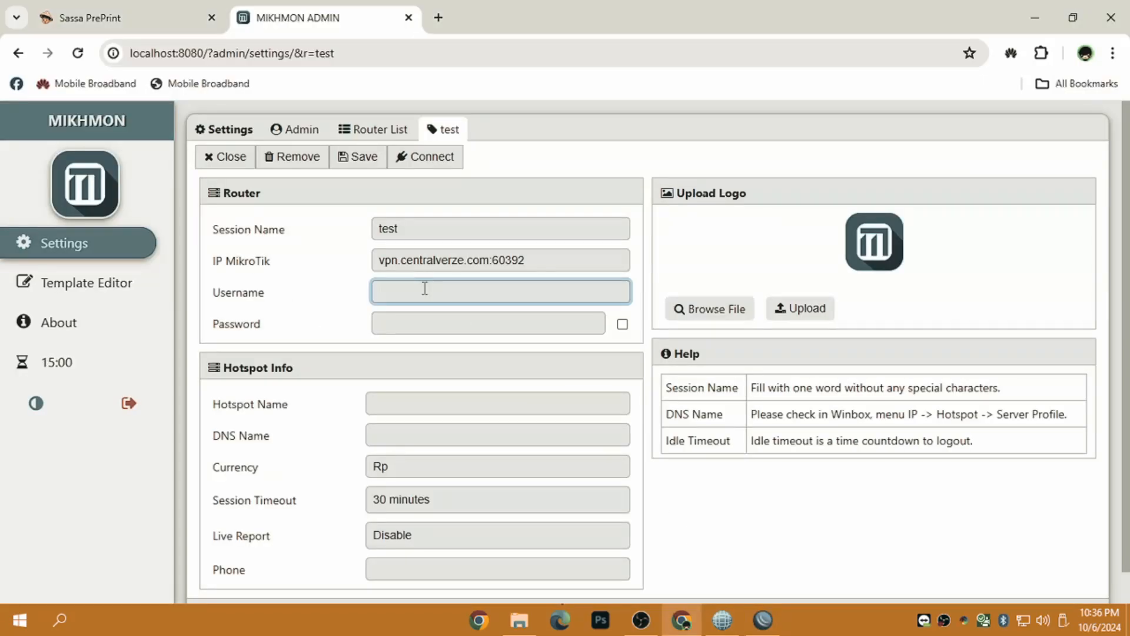
text(admin)
key(Tab)
text(a)
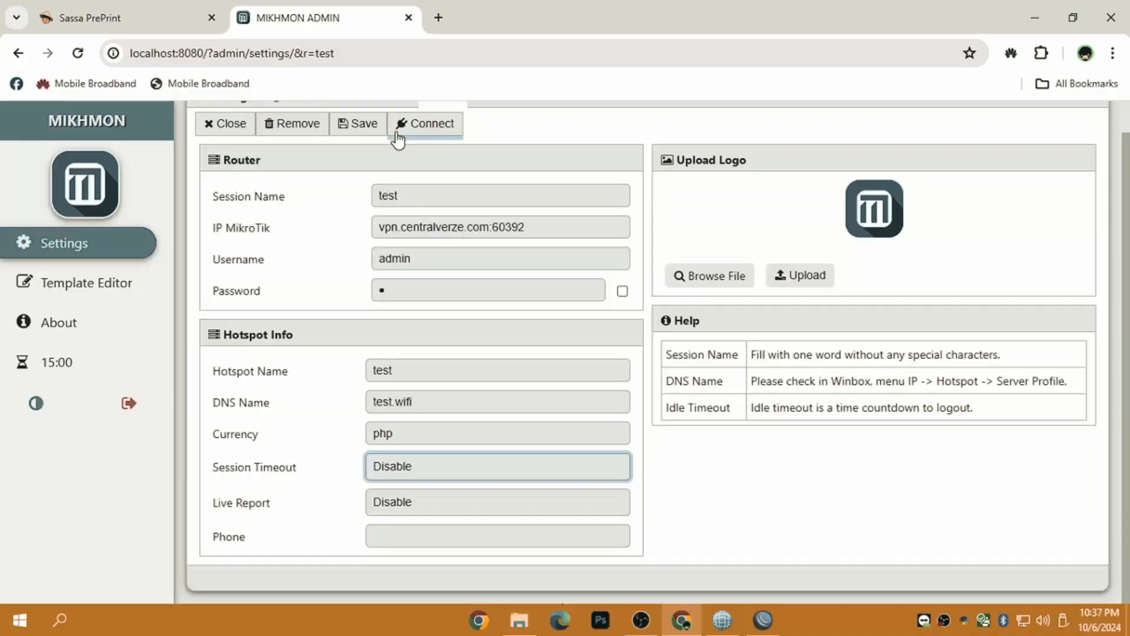
click(360, 125)
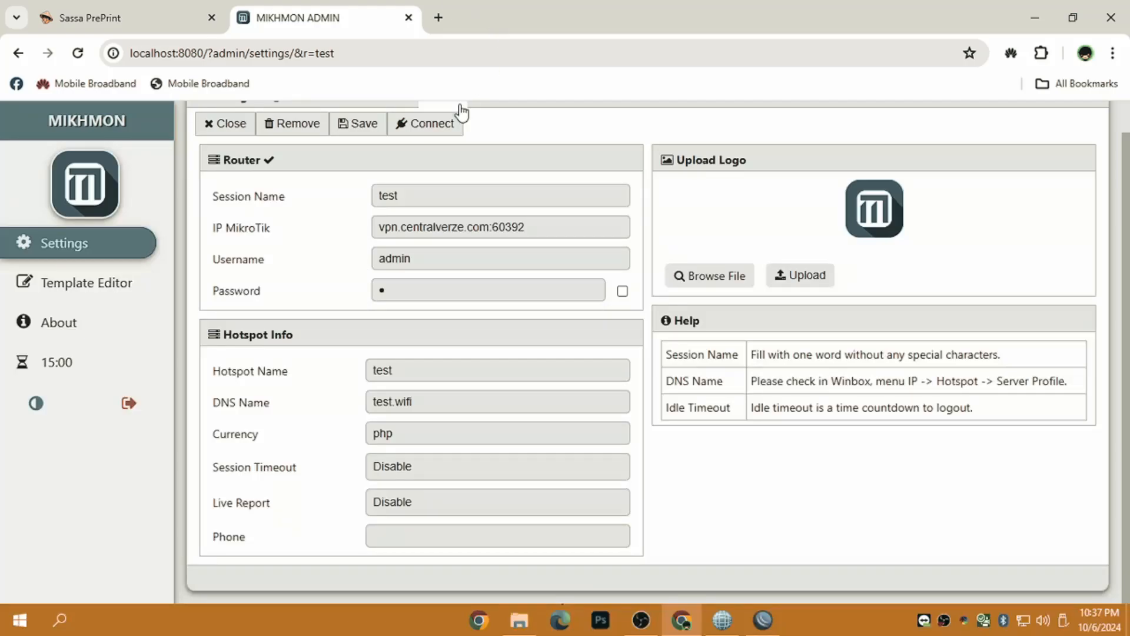
click(447, 125)
scroll(553, 200, up, 1)
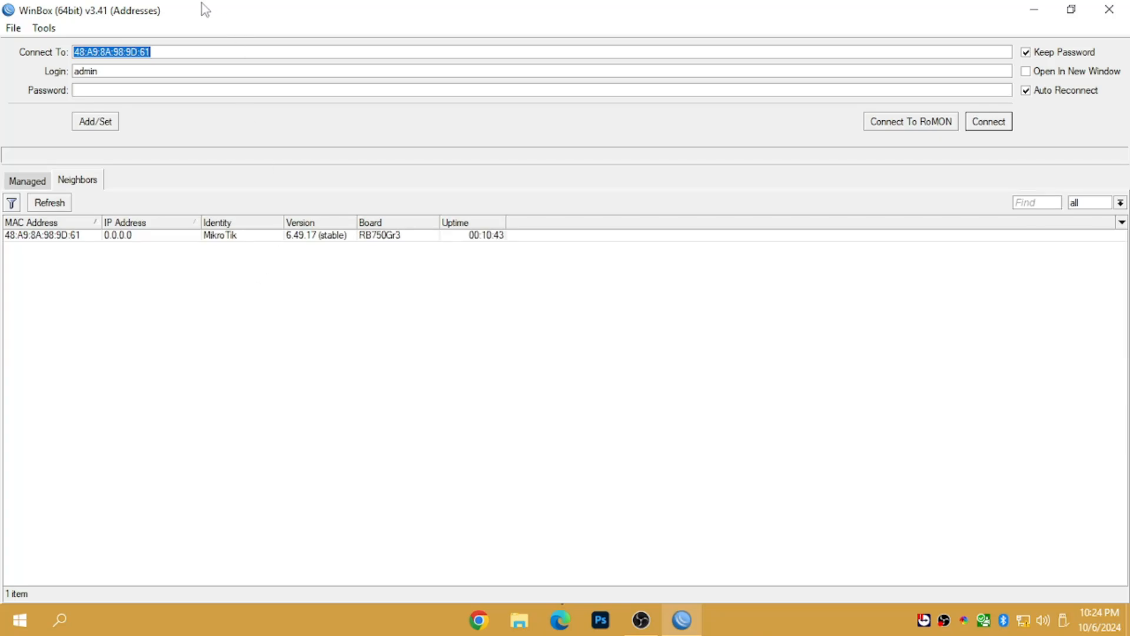
- Select the discovered RB750Gr3 hEX router in WinBox's neighbour list
click(215, 356)
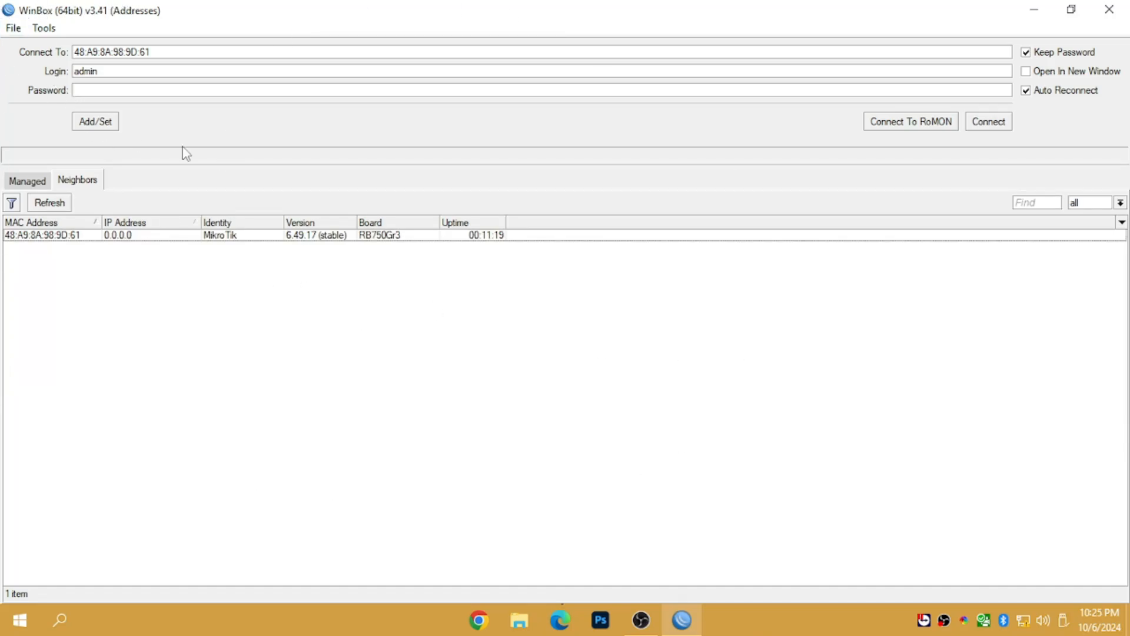
- Open the SL BACKUP folder inside scripts starlinks > scripts starlinks
click(1029, 9)
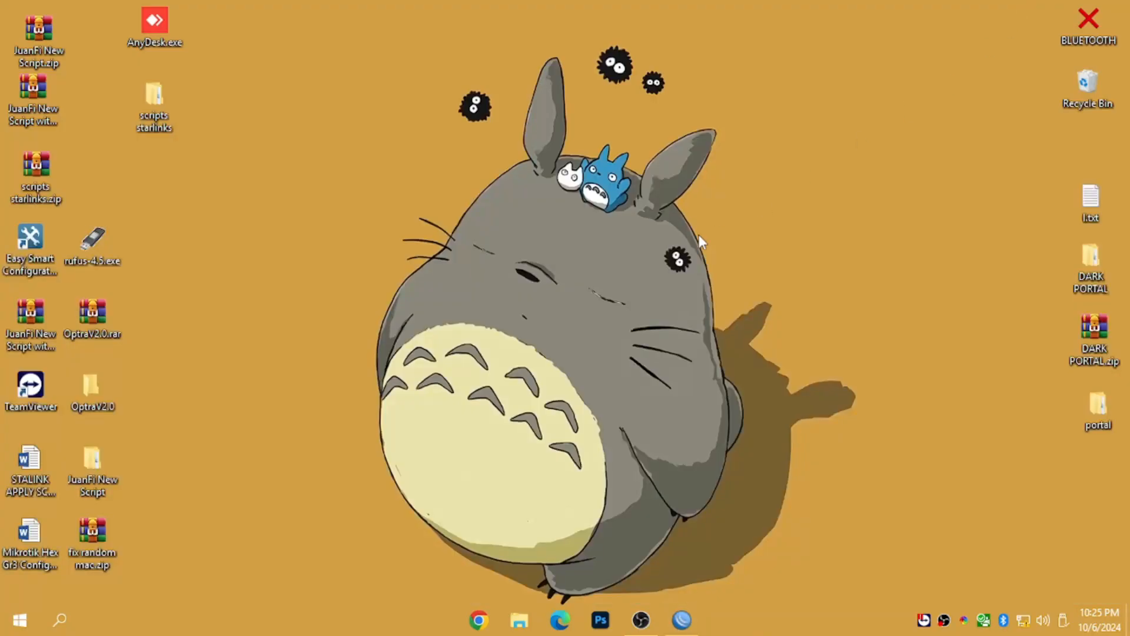
double_click(168, 123)
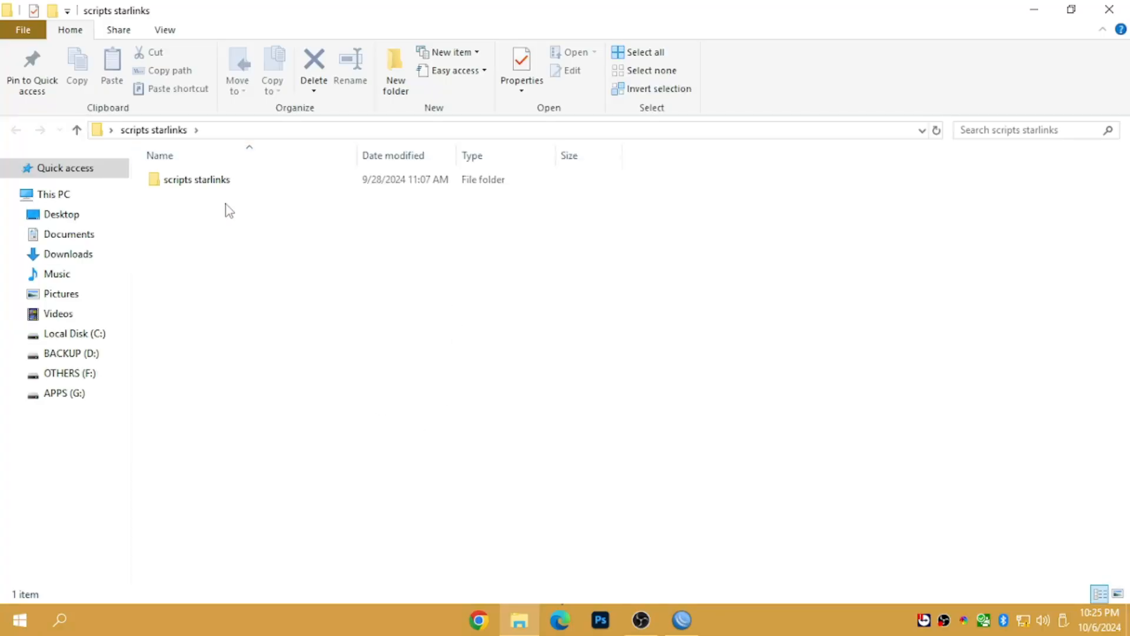
click(217, 184)
double_click(221, 187)
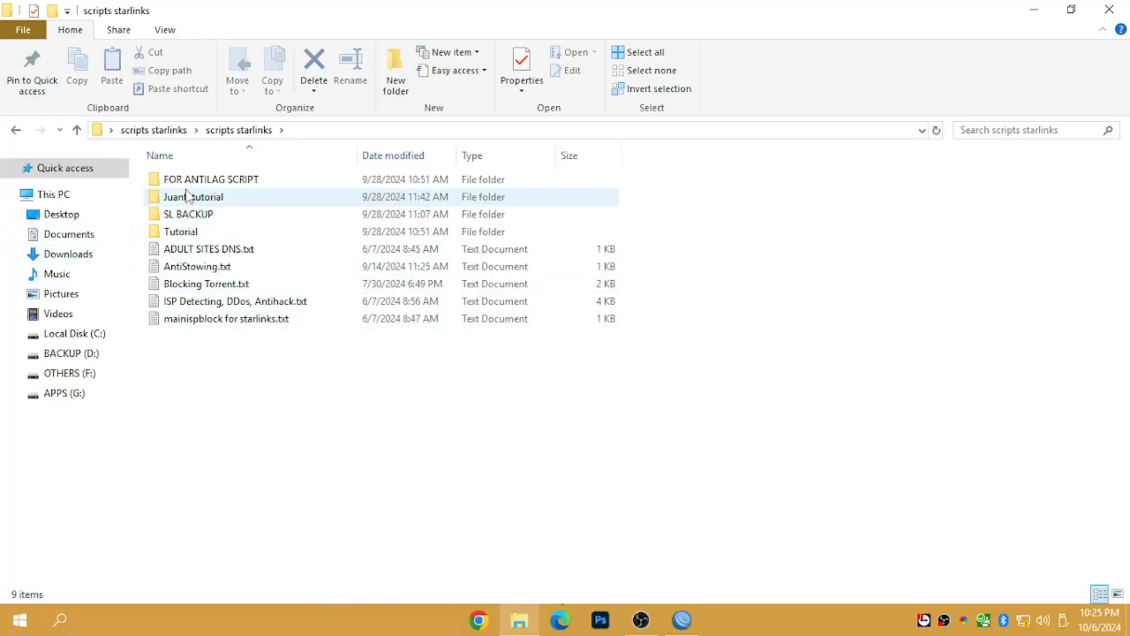
click(186, 219)
double_click(186, 220)
- Copy SL_HOTSPOT.backup to the clipboard and reselect the hEX router in WinBox
click(205, 200)
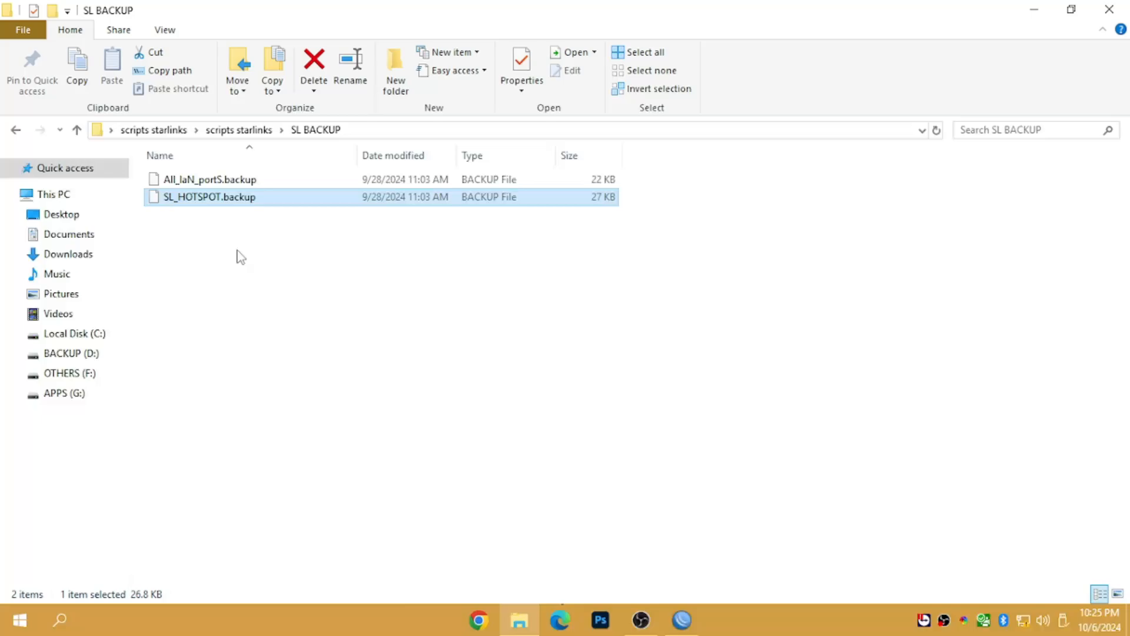
right_click(196, 201)
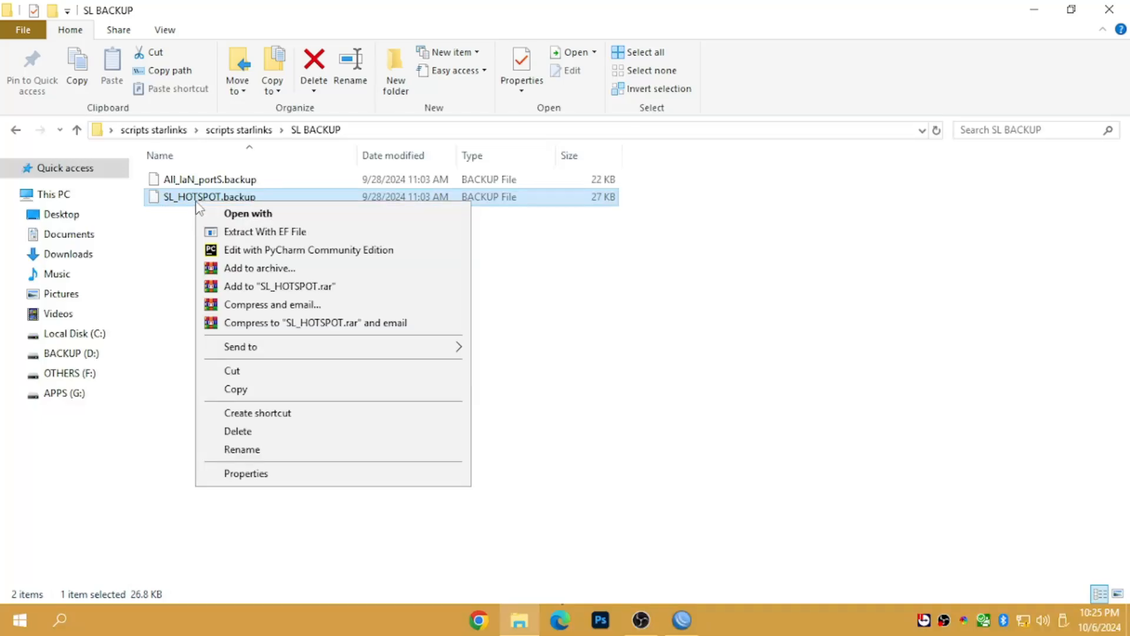
click(258, 390)
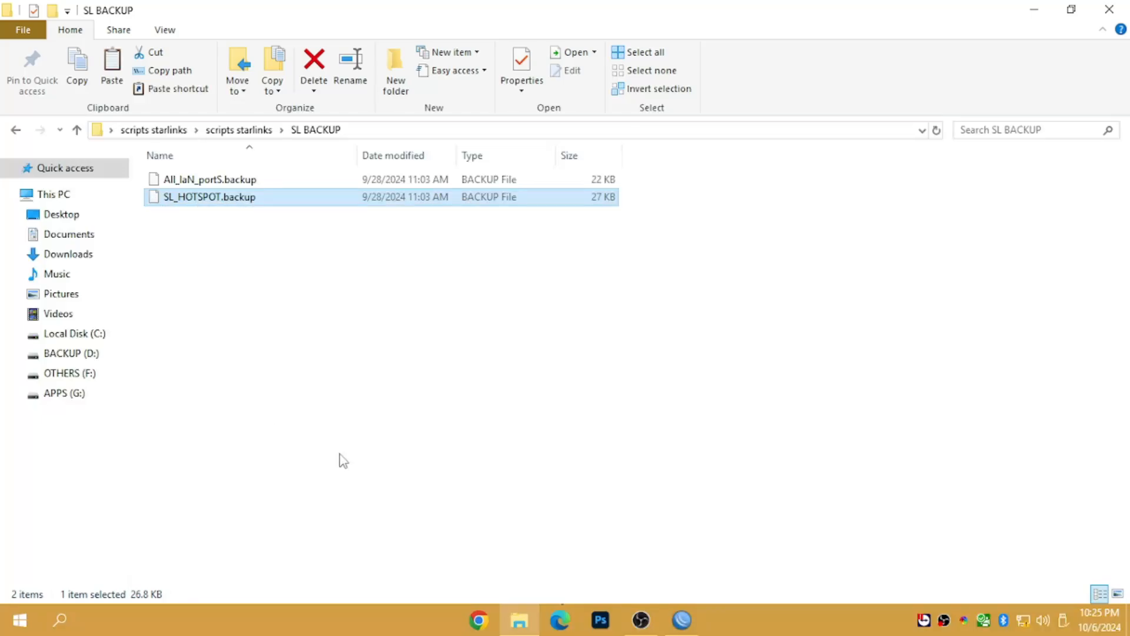
right_click(217, 204)
click(278, 392)
click(682, 620)
click(92, 236)
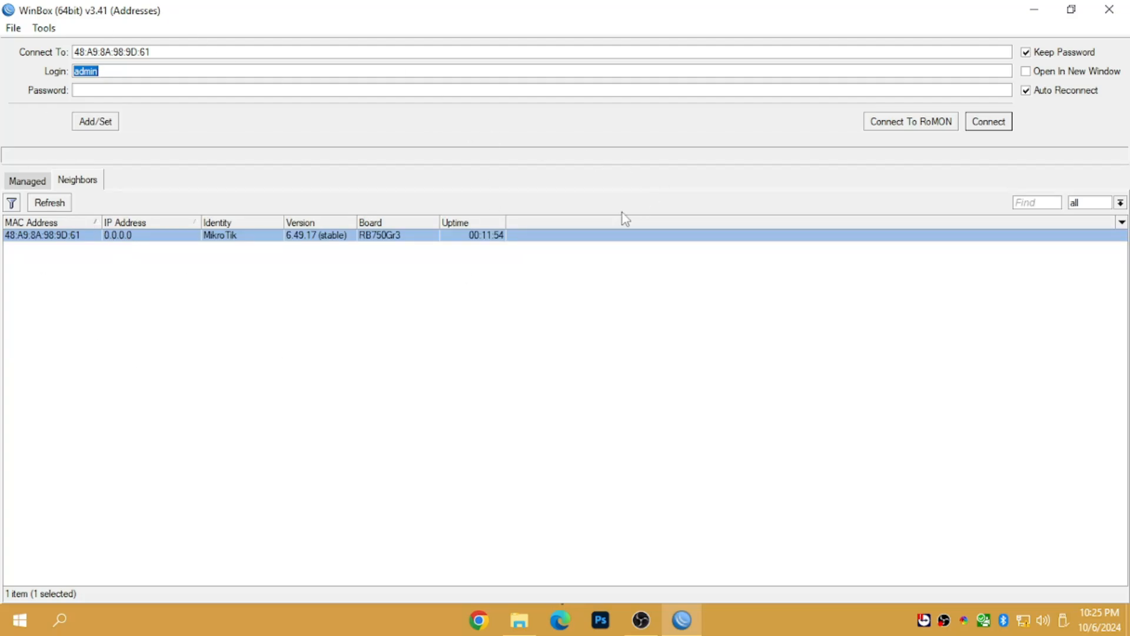
- Log into the hEX router, skip the password change, and list its ether1–ether5 interfaces
click(988, 122)
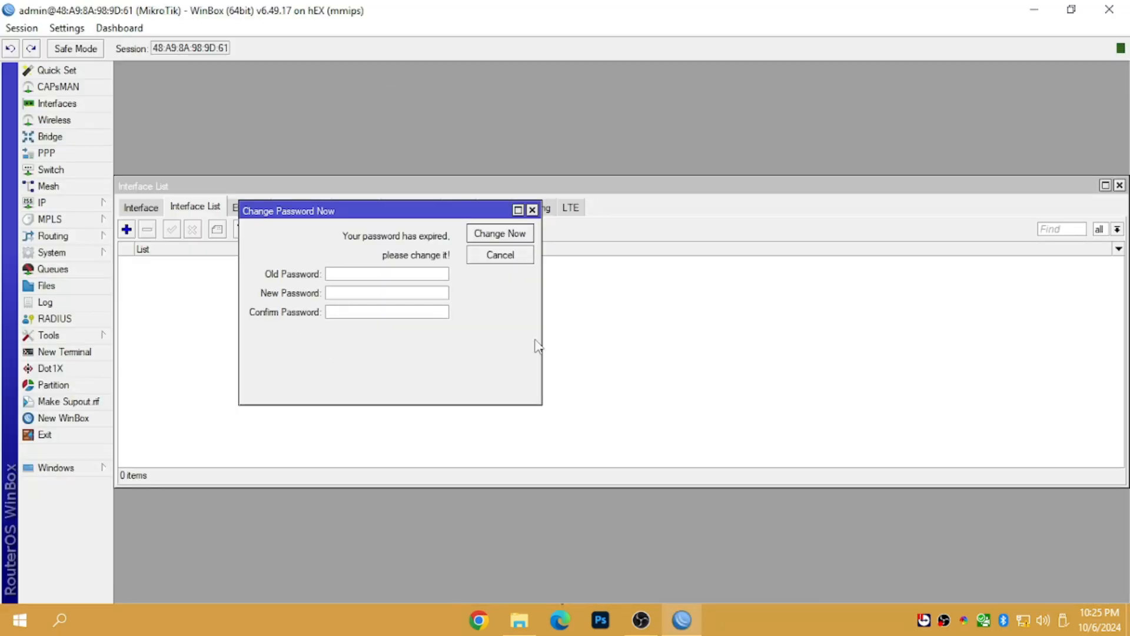
click(532, 209)
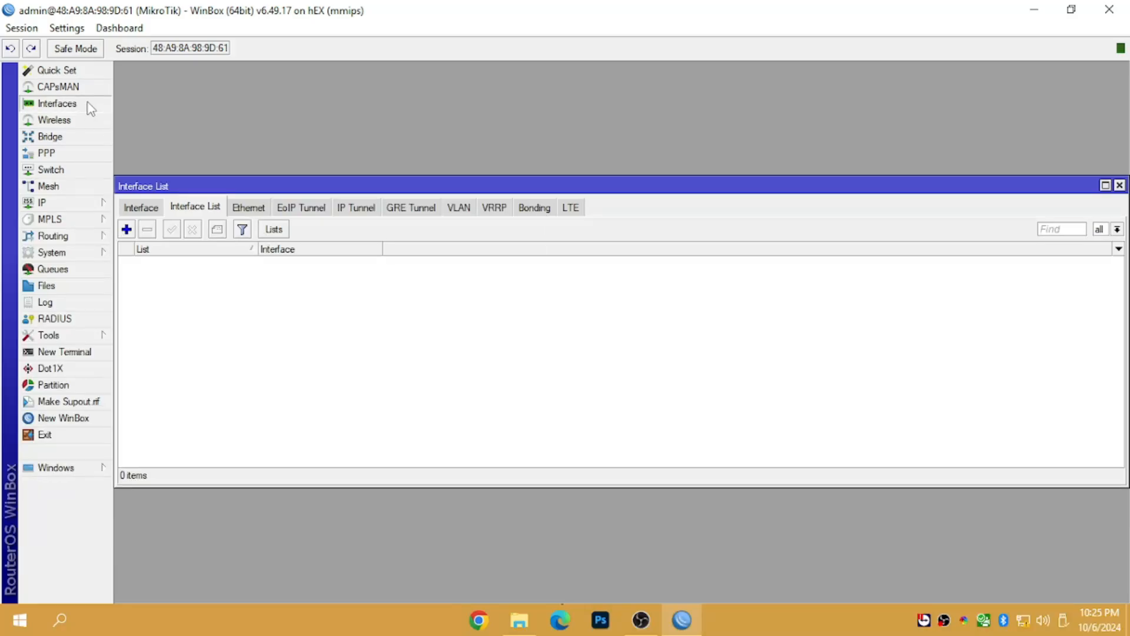
click(146, 209)
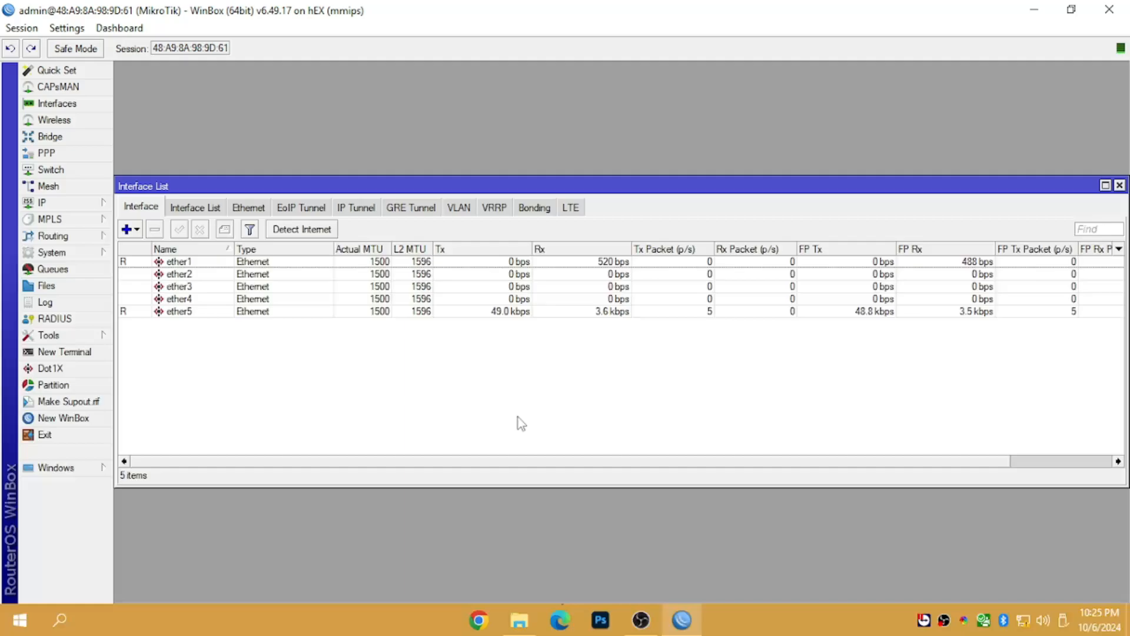
- Copy SL_HOTSPOT.backup again from the SL BACKUP folder and return to WinBox
click(519, 619)
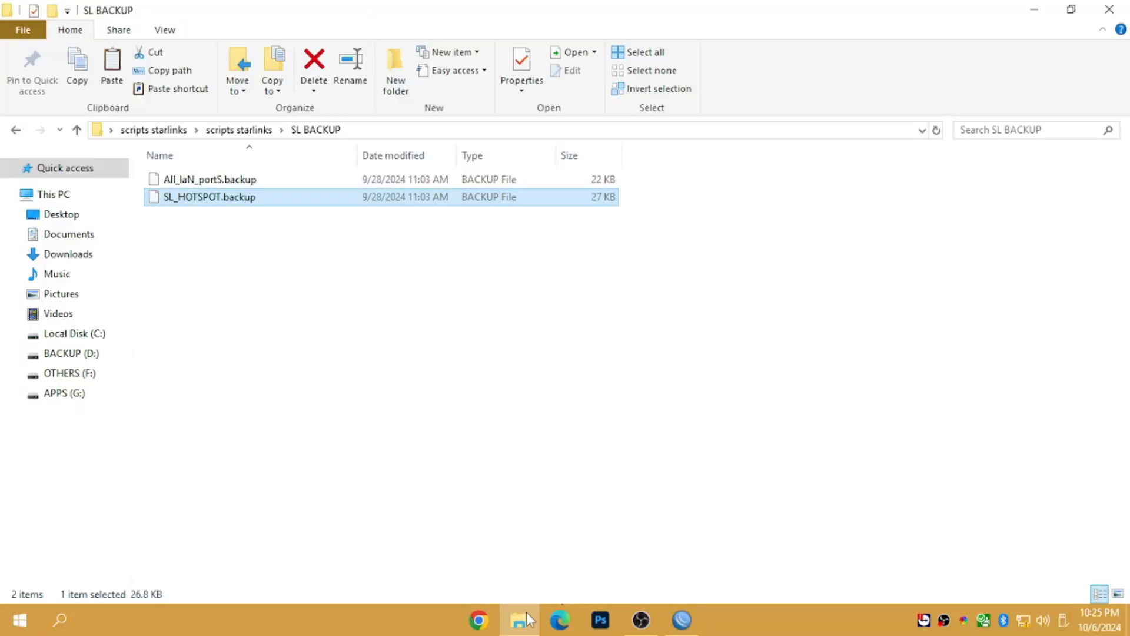
right_click(216, 199)
click(283, 385)
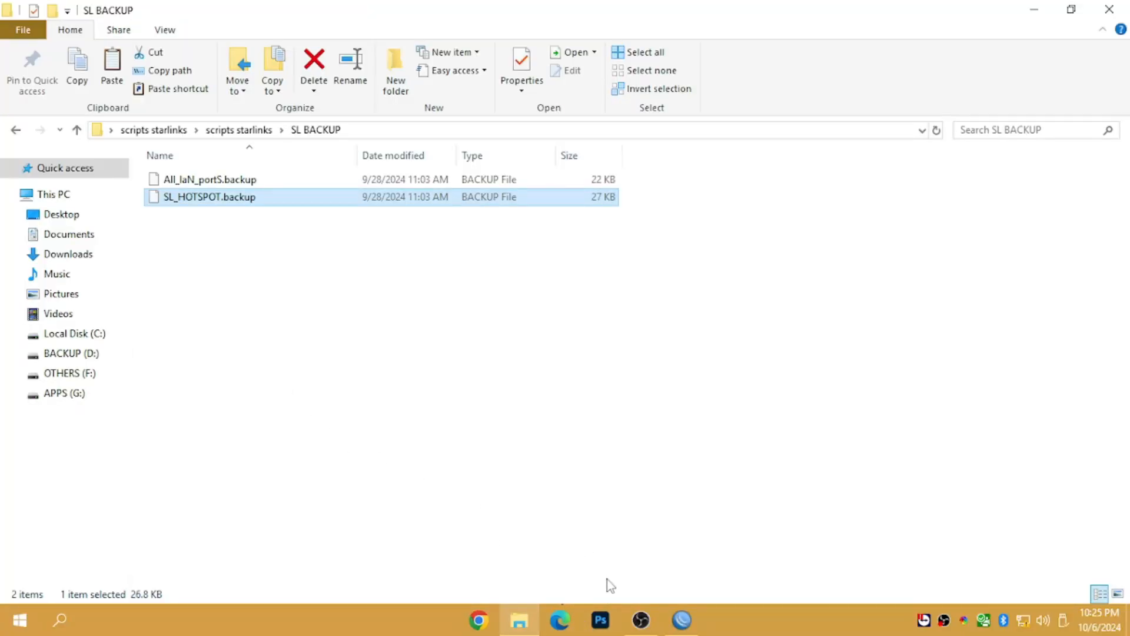
click(682, 622)
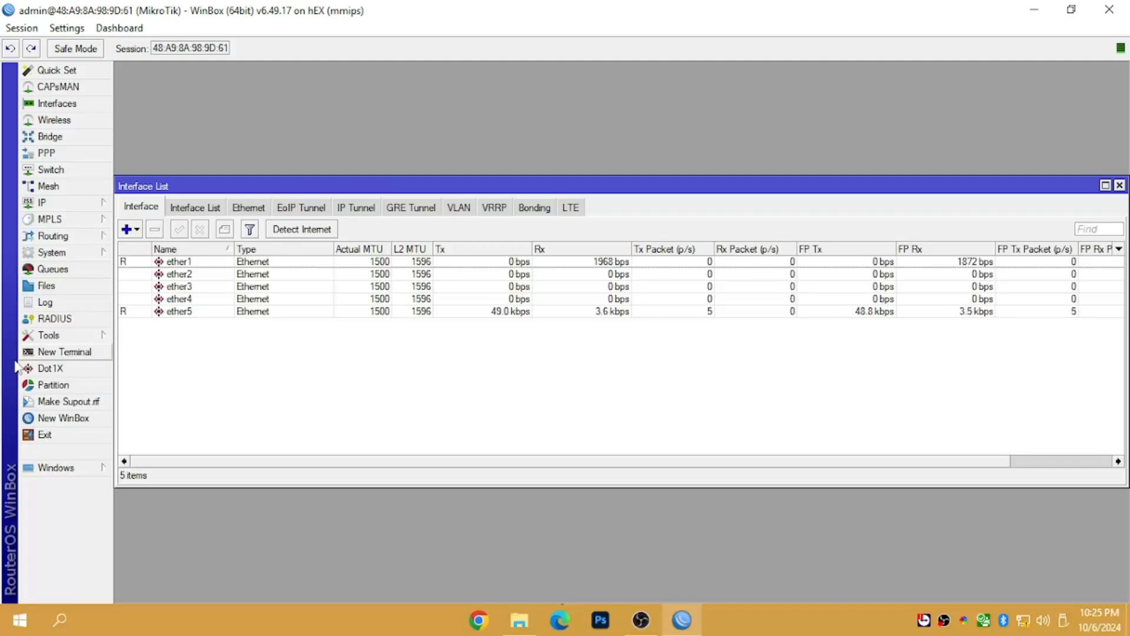
- In Files, delete flash/log.0.txt and paste SL_HOTSPOT.backup onto the router
click(46, 285)
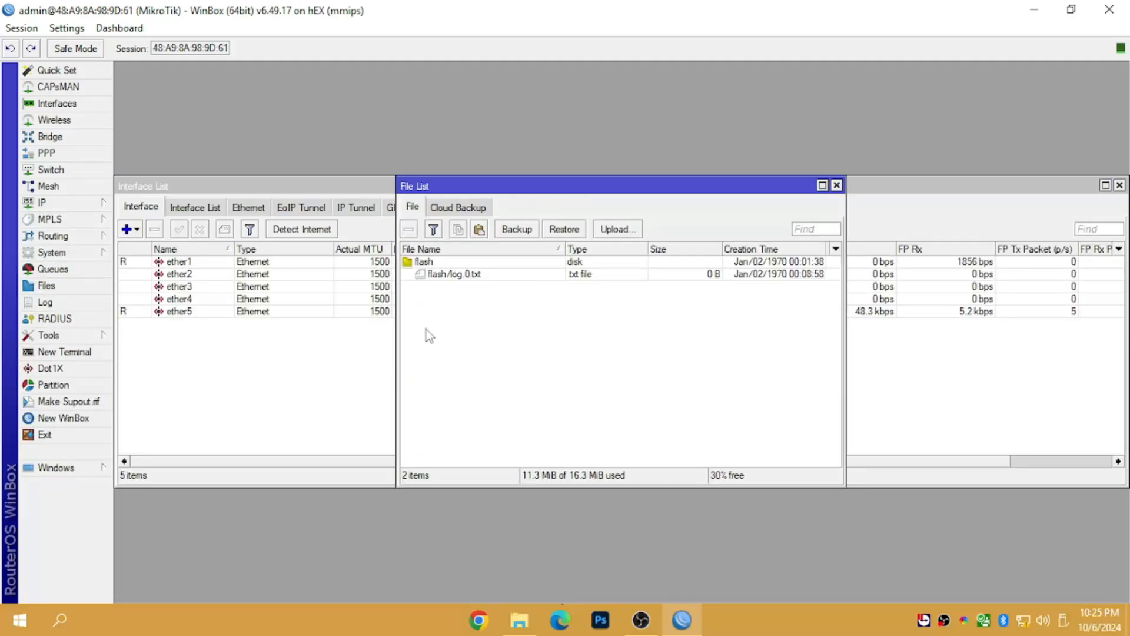
click(474, 275)
click(408, 229)
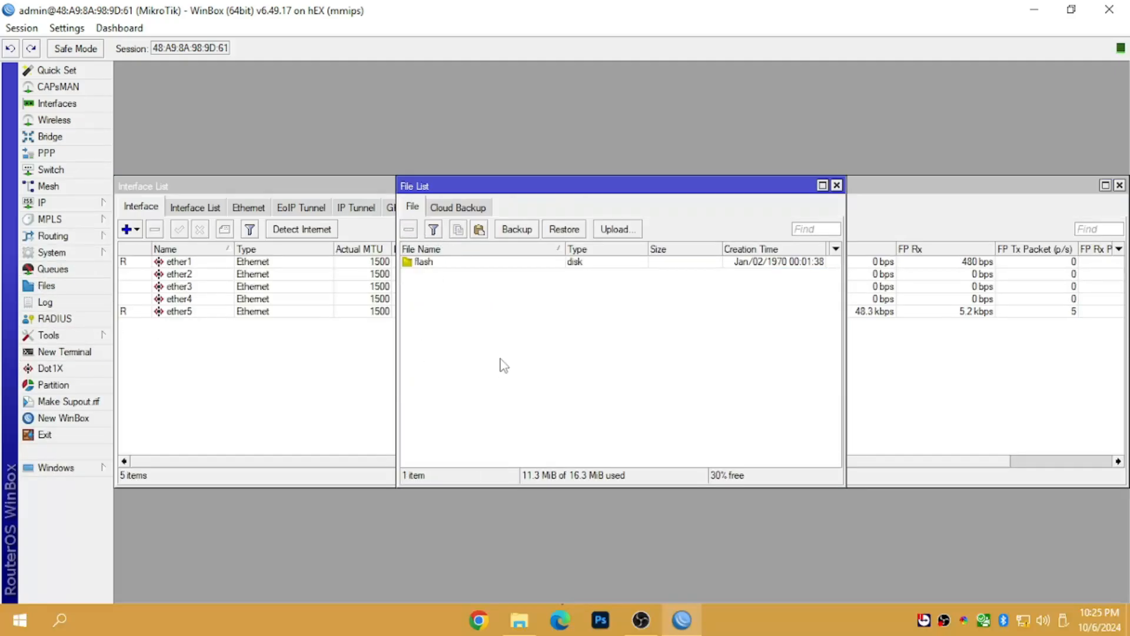
click(481, 233)
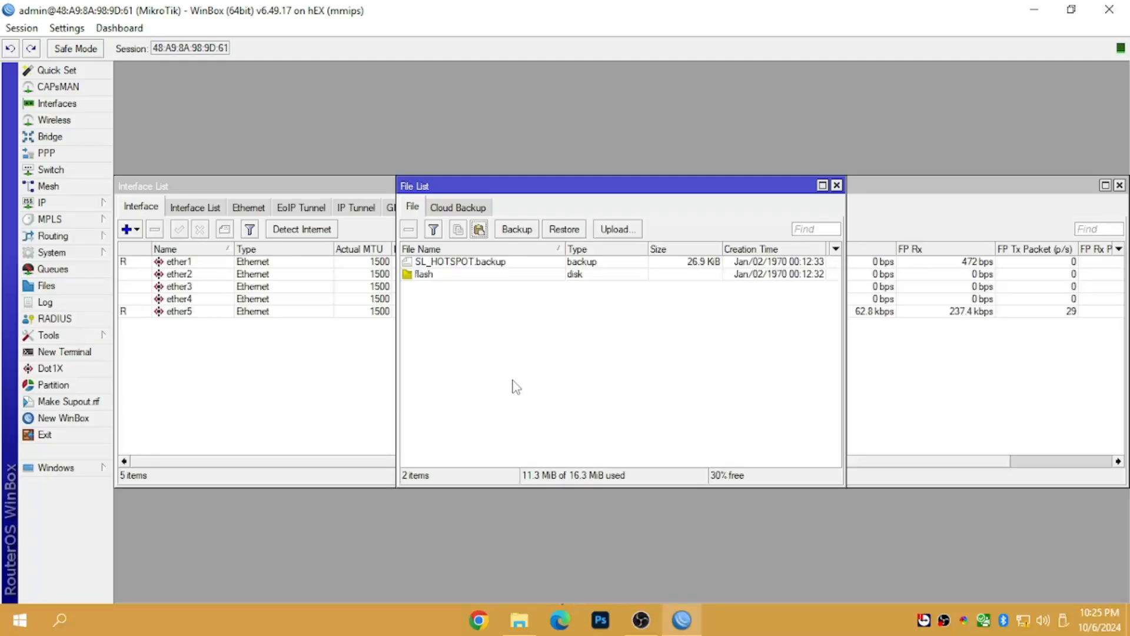
click(467, 265)
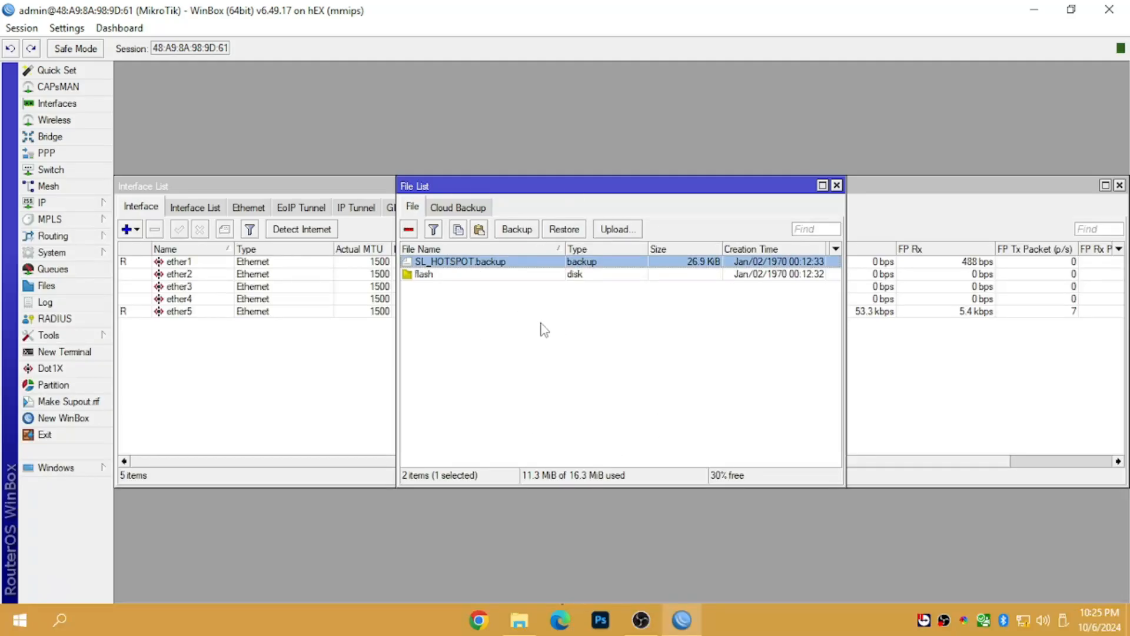
click(510, 324)
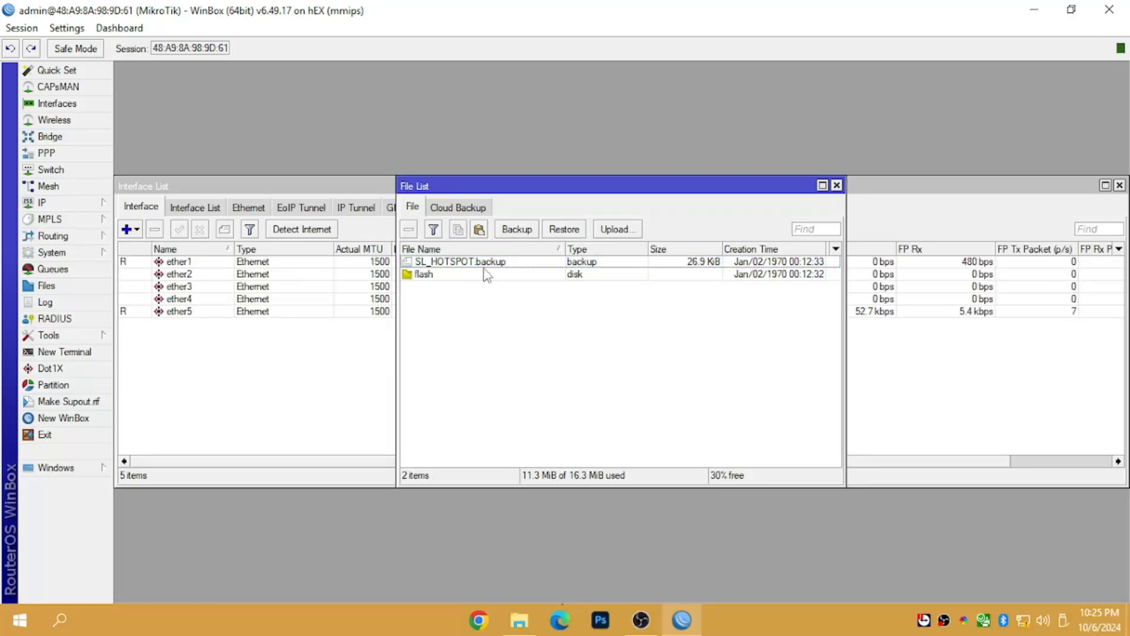
click(483, 263)
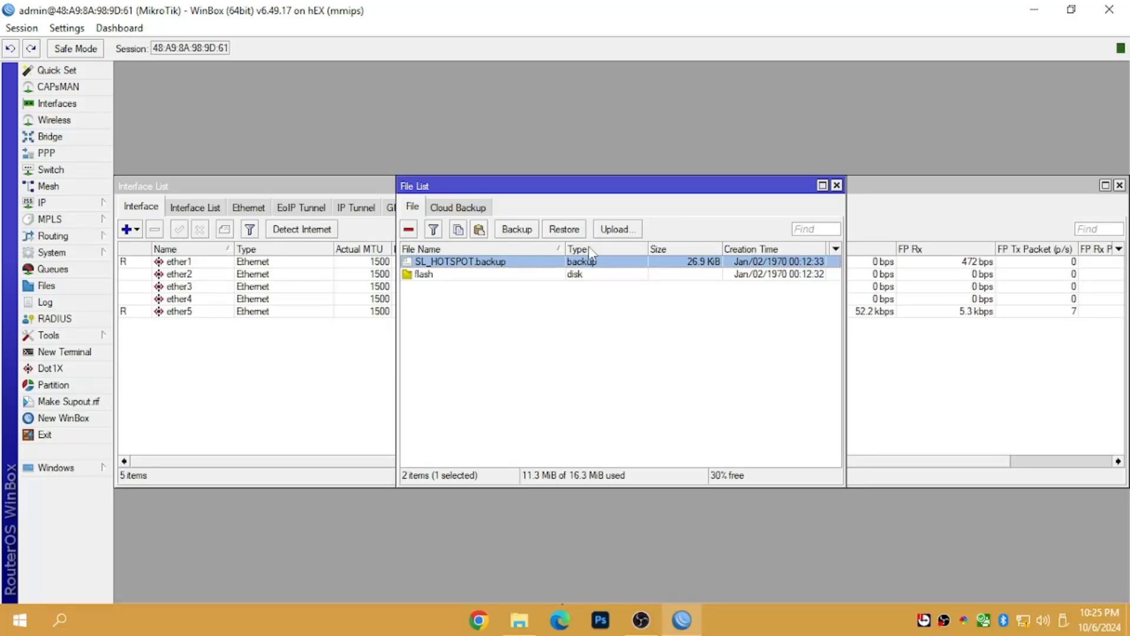
- Restore the router from SL_HOTSPOT.backup, approve the reboot, and cancel reconnecting
click(565, 230)
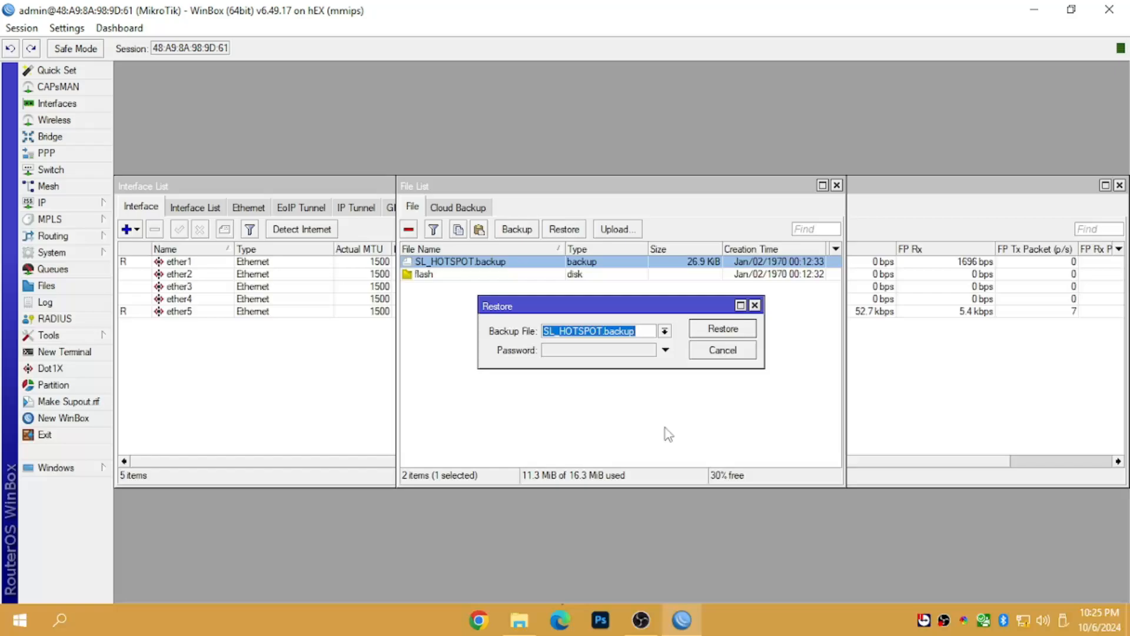
click(711, 334)
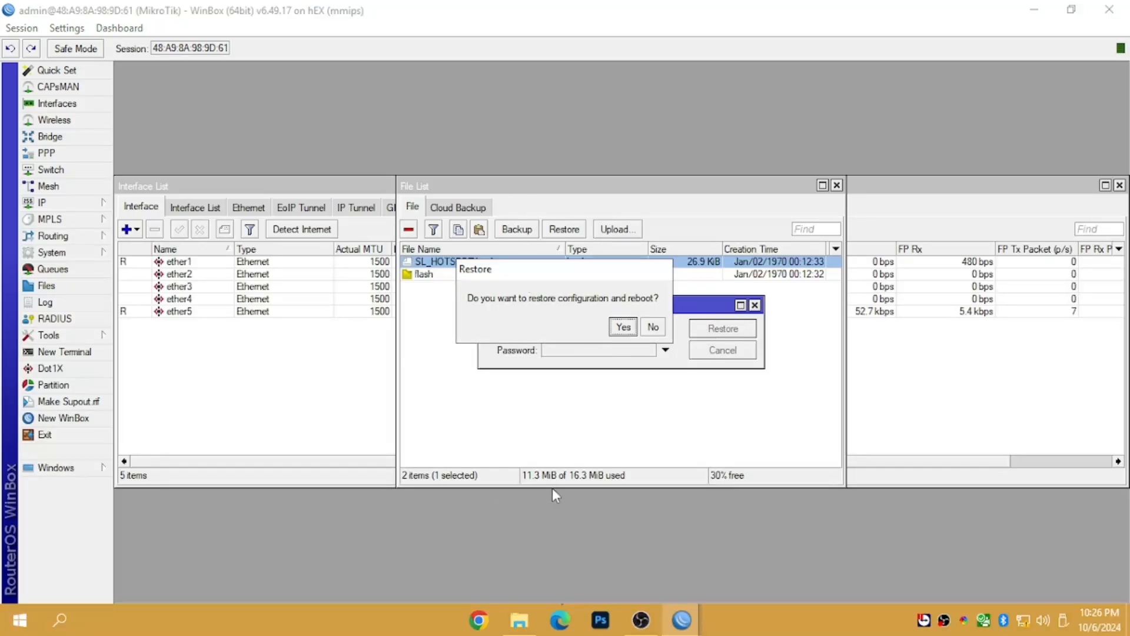
click(621, 328)
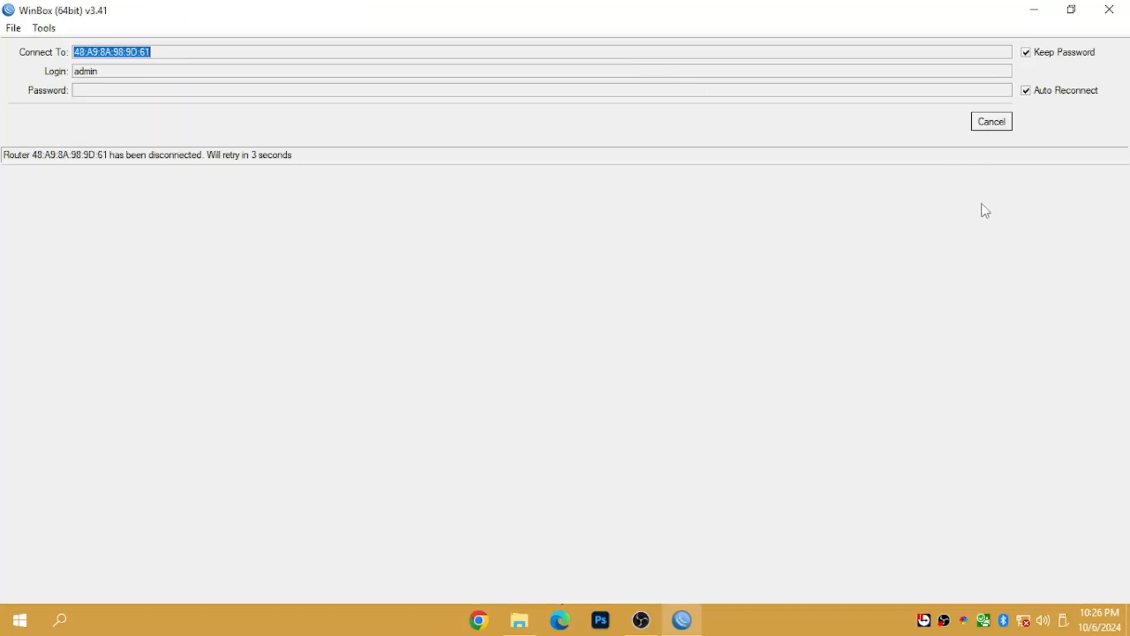
click(991, 121)
- Open Mikrotik Hex Gr3 Configuration.pdf from the Tutorial folder in scripts starlinks
click(1033, 11)
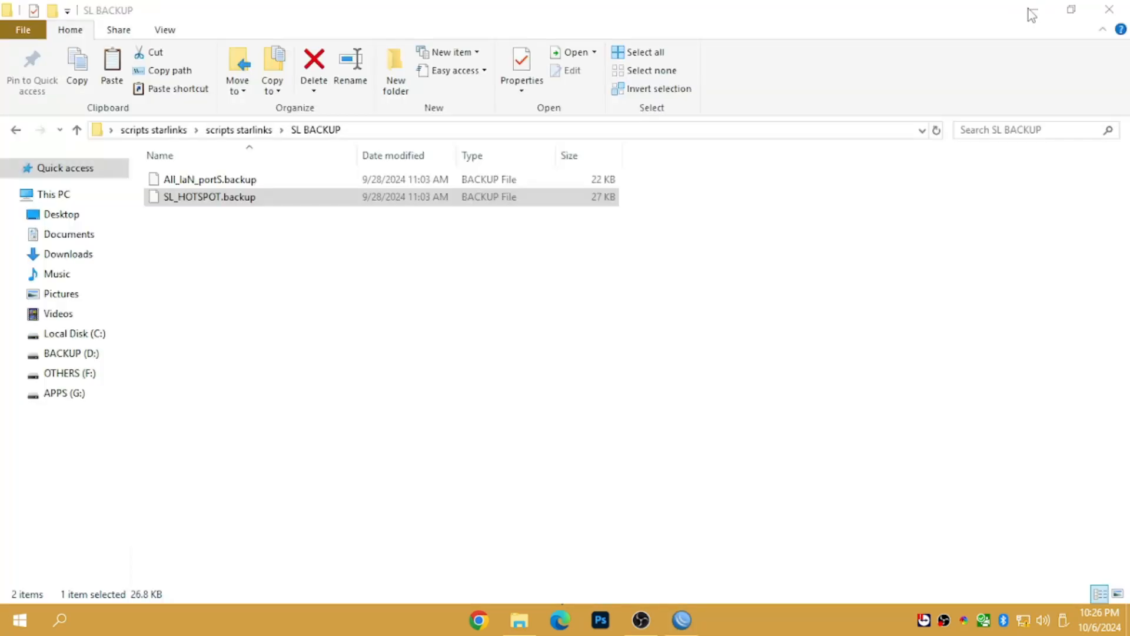
click(16, 129)
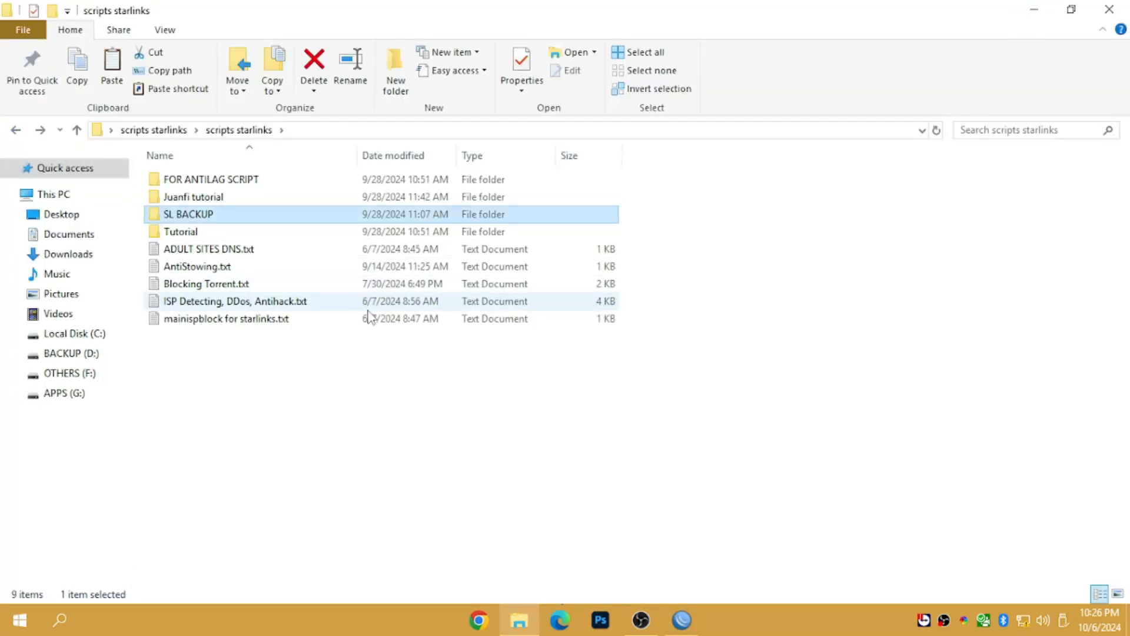
double_click(188, 231)
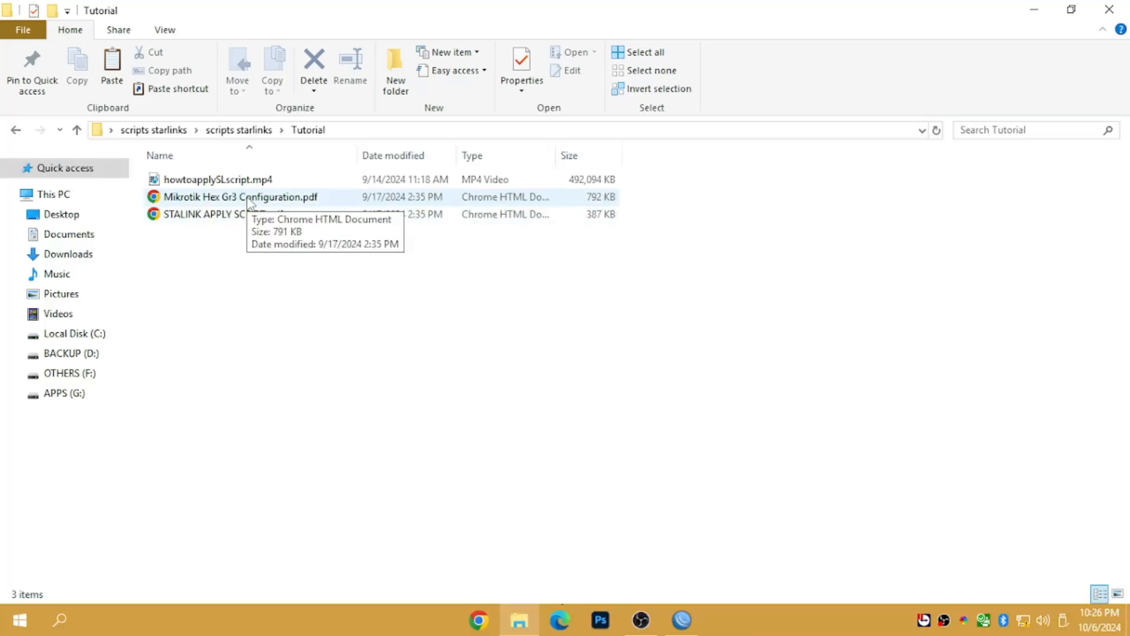
double_click(248, 200)
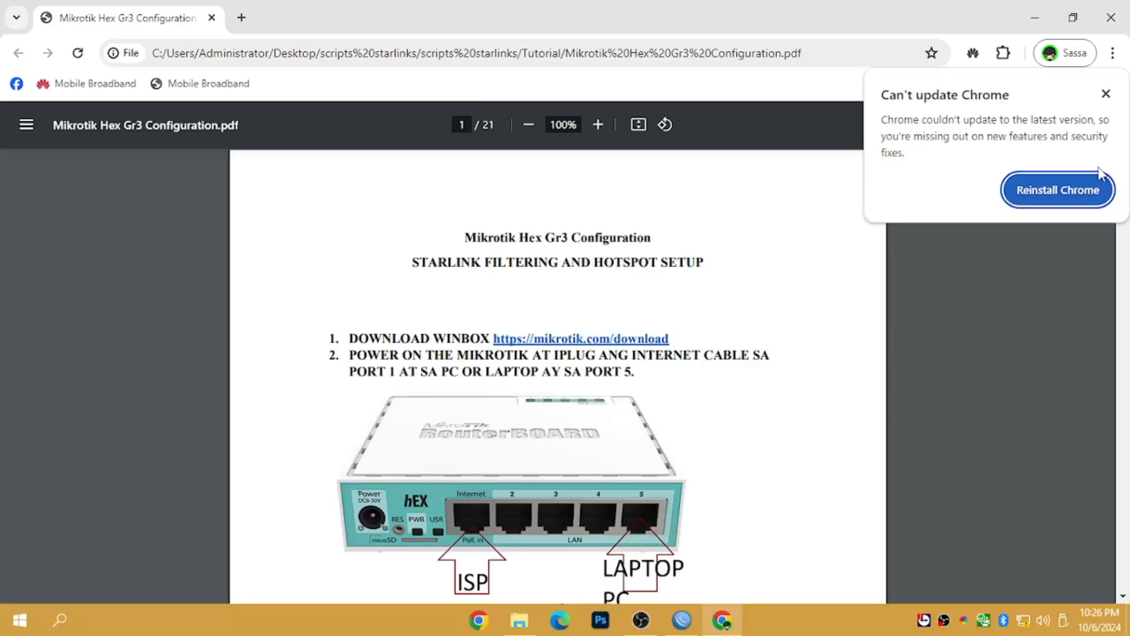
- Dismiss Chrome's update notice and scroll the guide to page 9, the NAT rule page
click(1102, 93)
drag(1124, 184, 1125, 328)
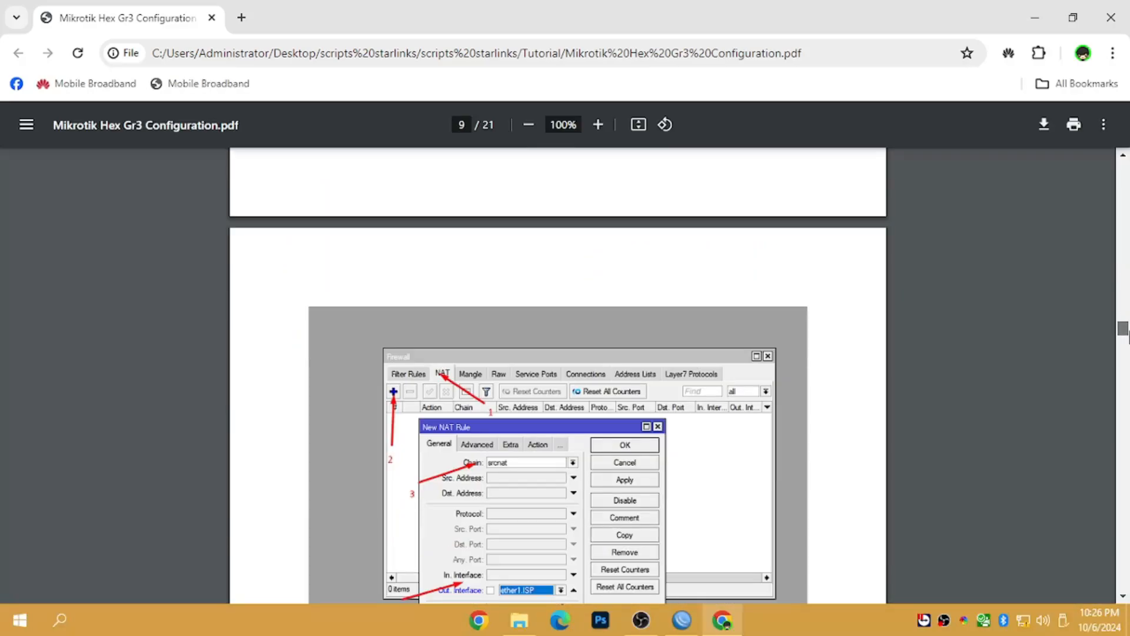
- Close the PDF and look over STALINK APPLY SCRIPT.pdf and howtoapplySLscript.mp4 in Tutorial
click(1110, 17)
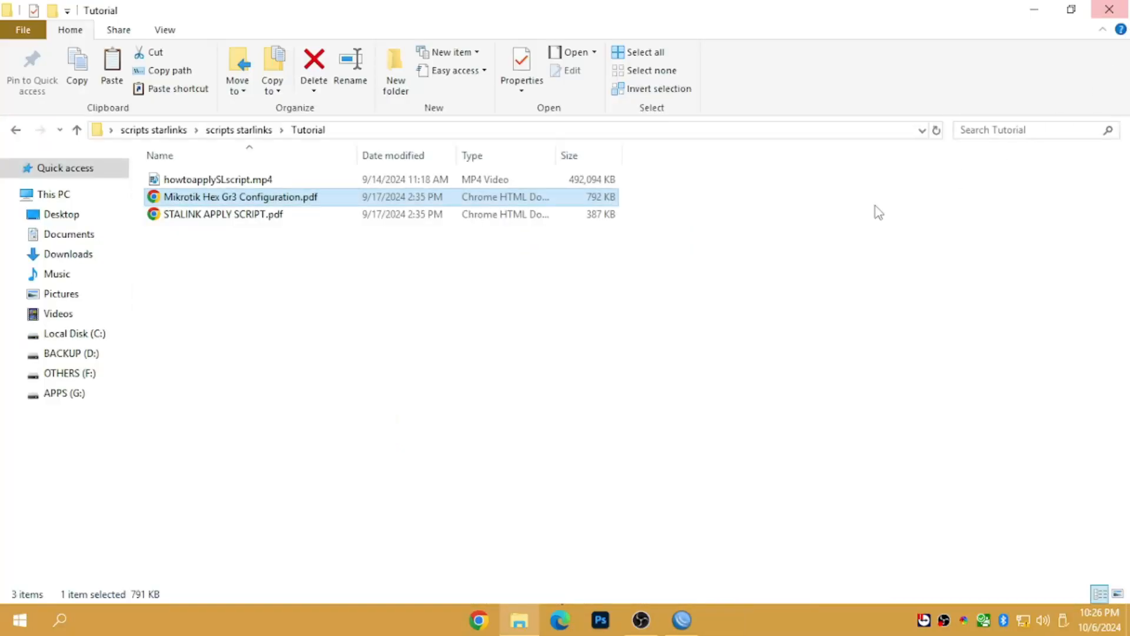
click(208, 216)
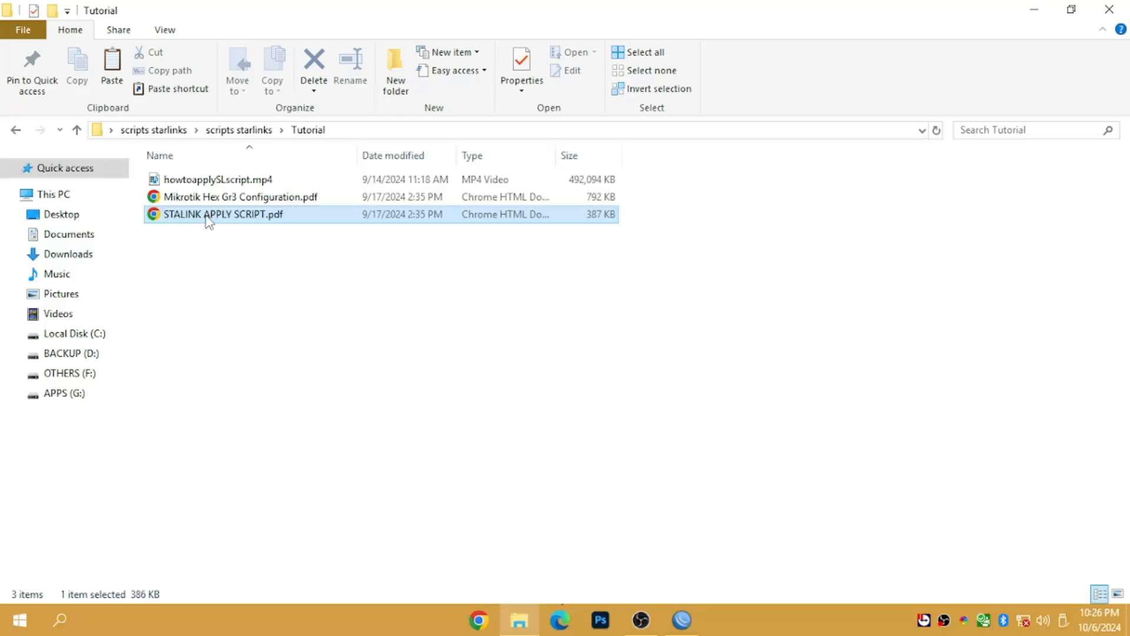
click(210, 181)
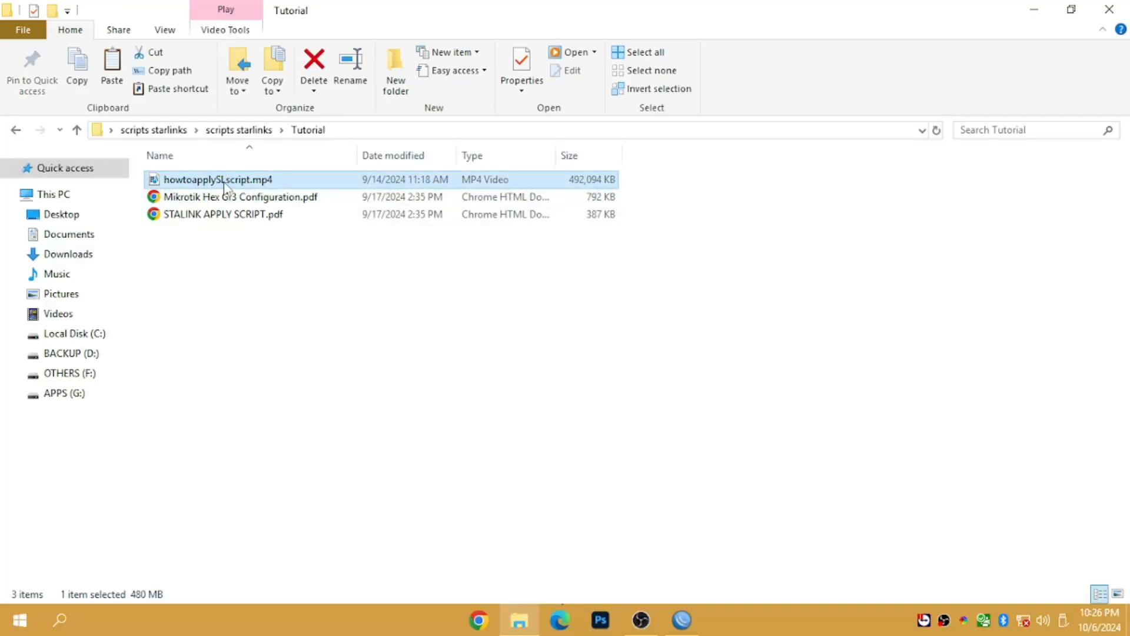
click(16, 131)
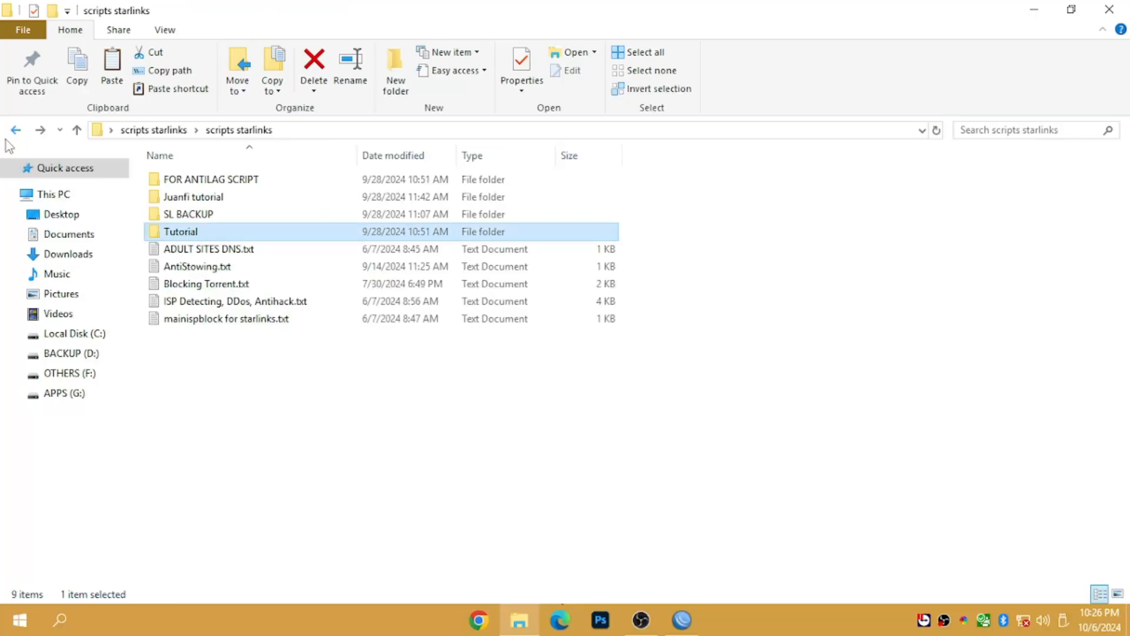
- Look into SL BACKUP and FOR ANTILAG SCRIPT, selecting MANGLES.txt and QUES.txt
double_click(188, 216)
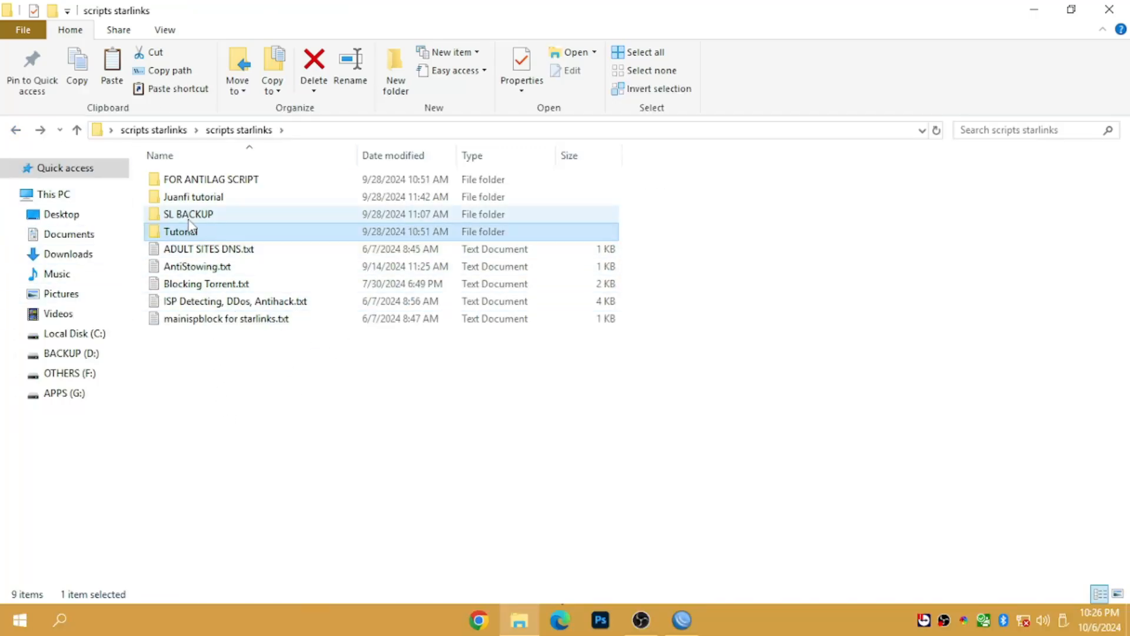
click(18, 131)
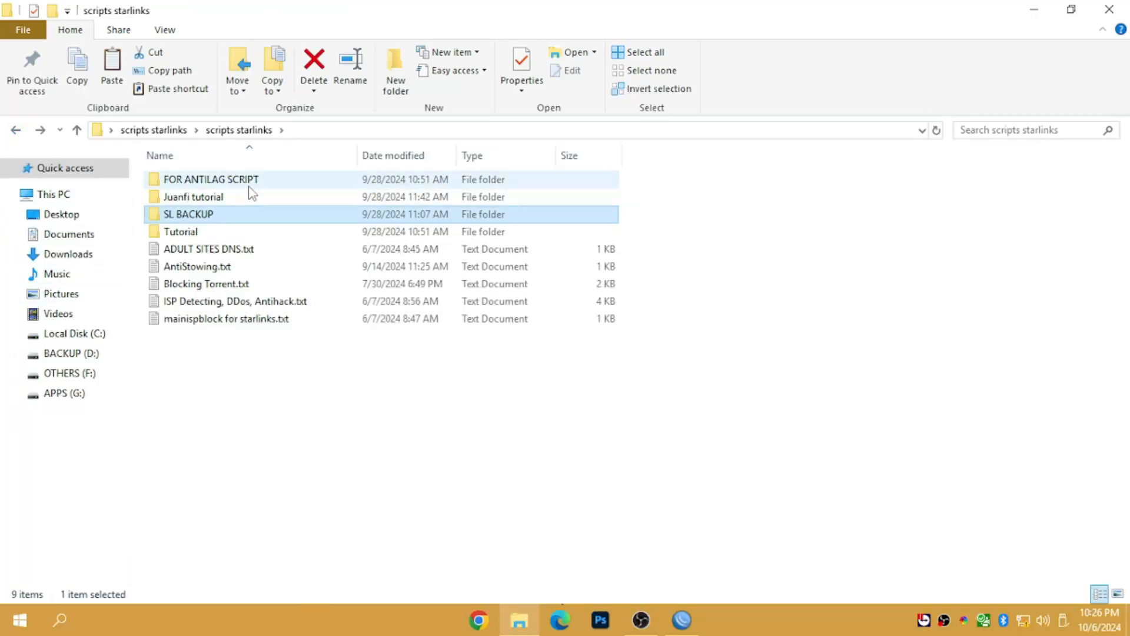
click(248, 186)
double_click(250, 186)
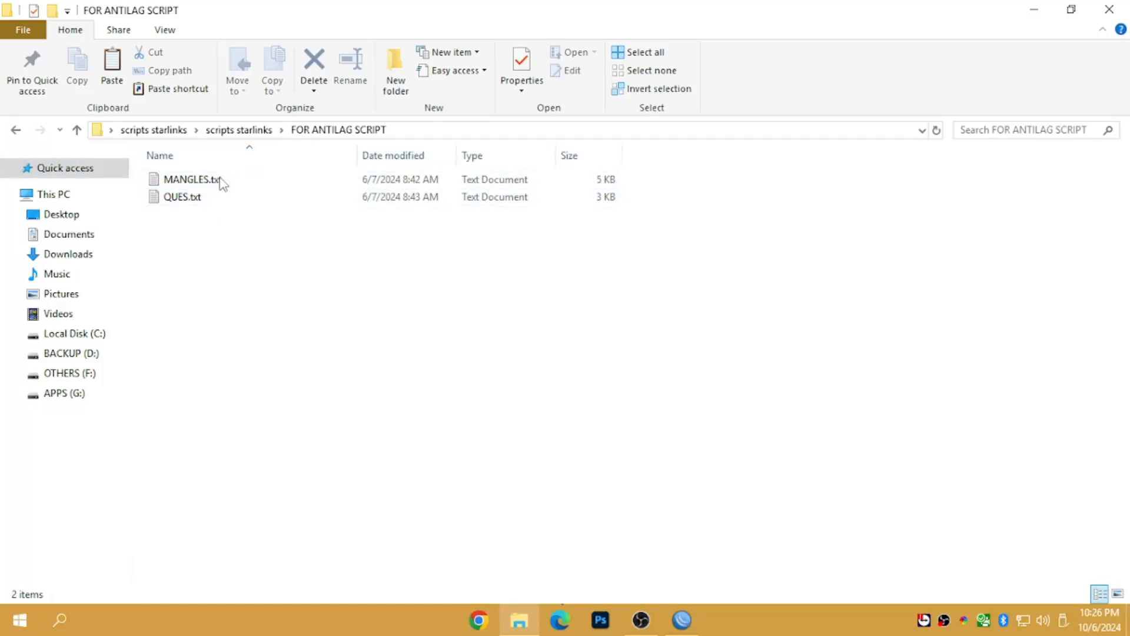
drag(282, 403, 141, 164)
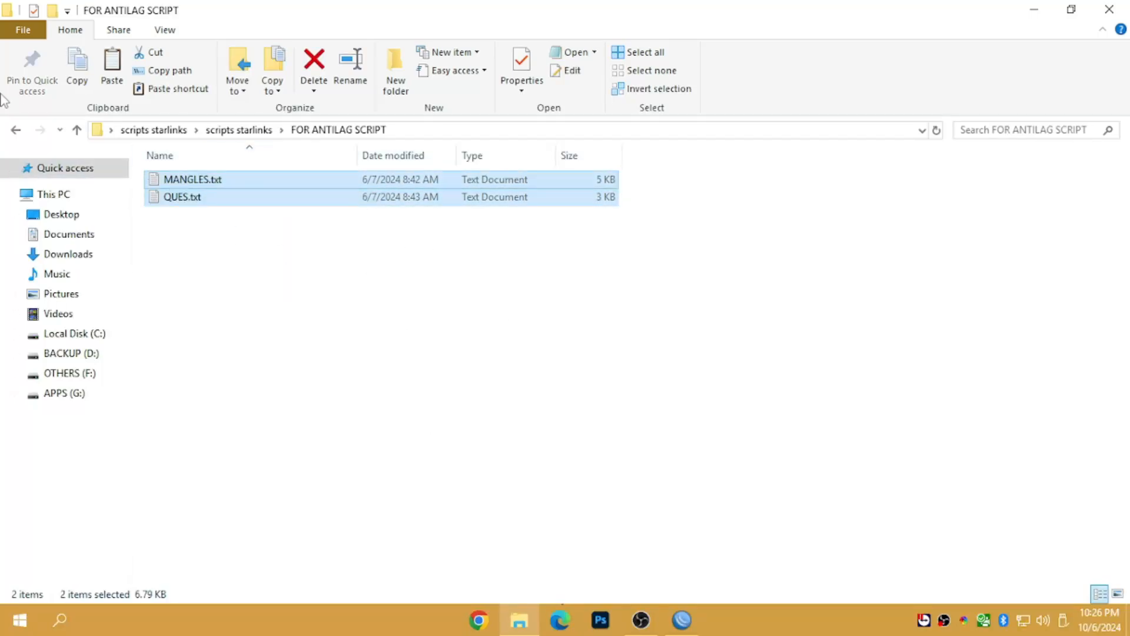
click(17, 132)
- Inspect the five script text files in scripts starlinks, select all nine items, then clear the selection
click(239, 253)
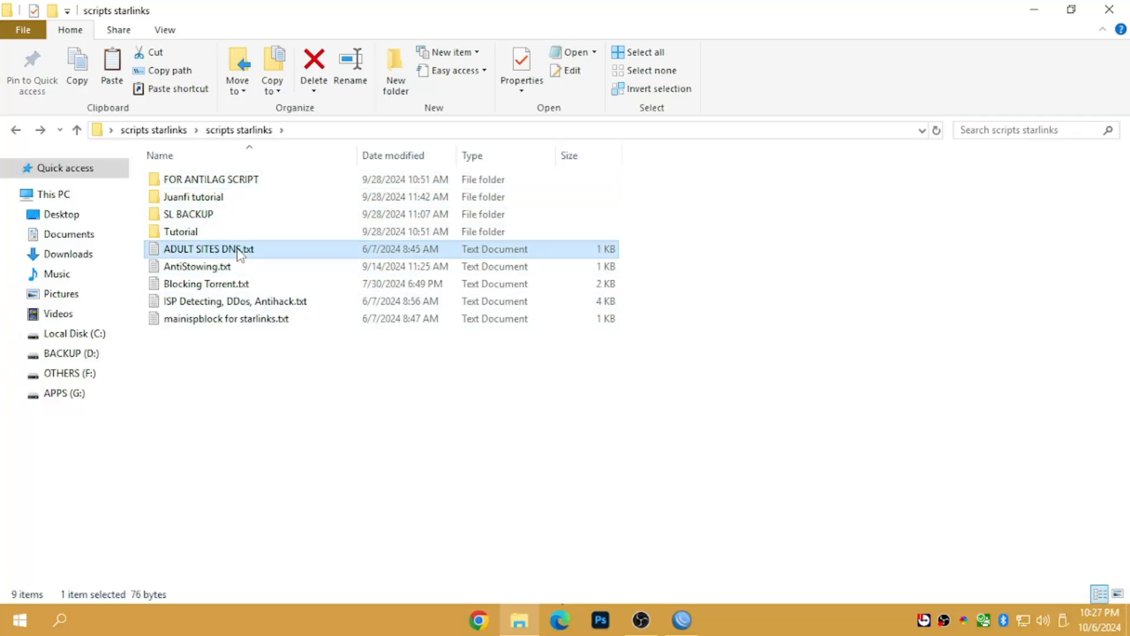
click(238, 268)
click(241, 286)
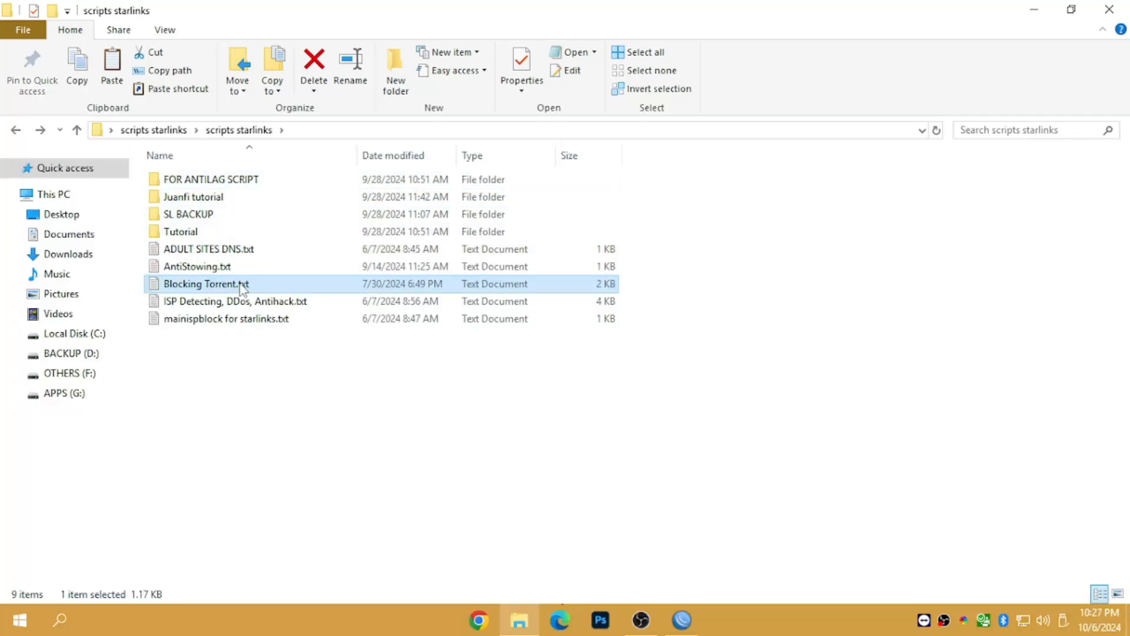
click(230, 303)
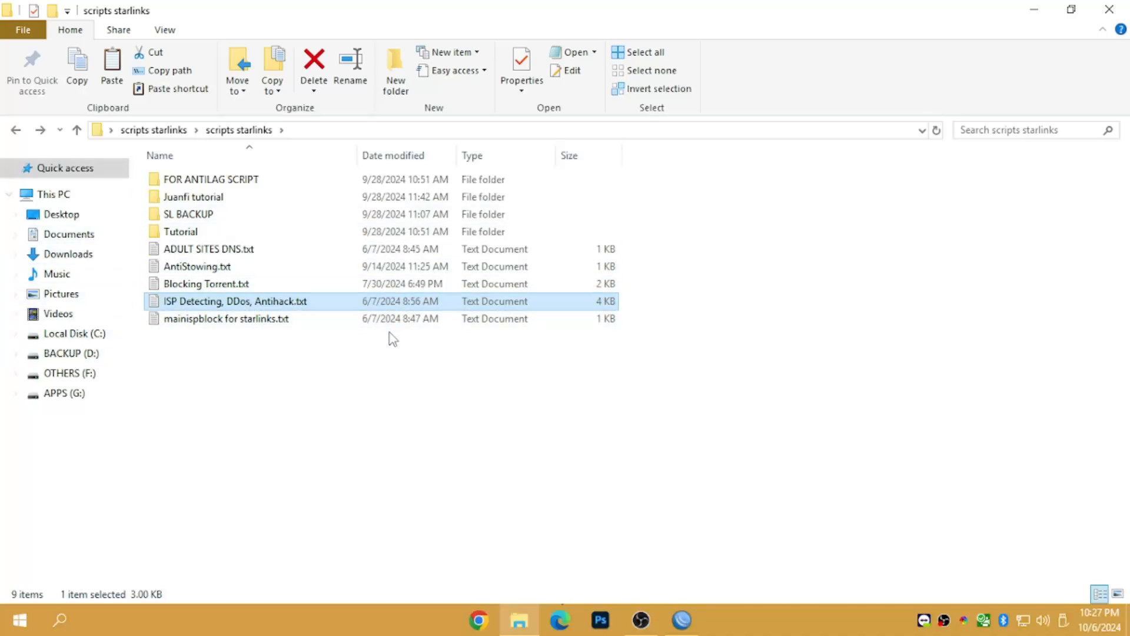
click(194, 319)
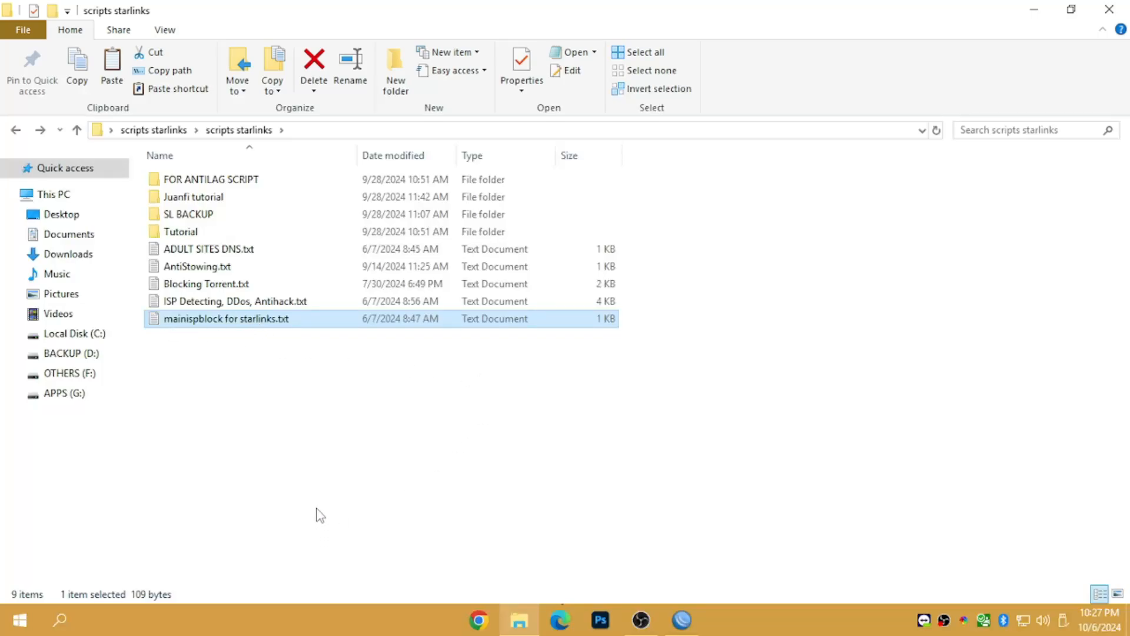
drag(309, 485, 160, 157)
drag(255, 464, 182, 168)
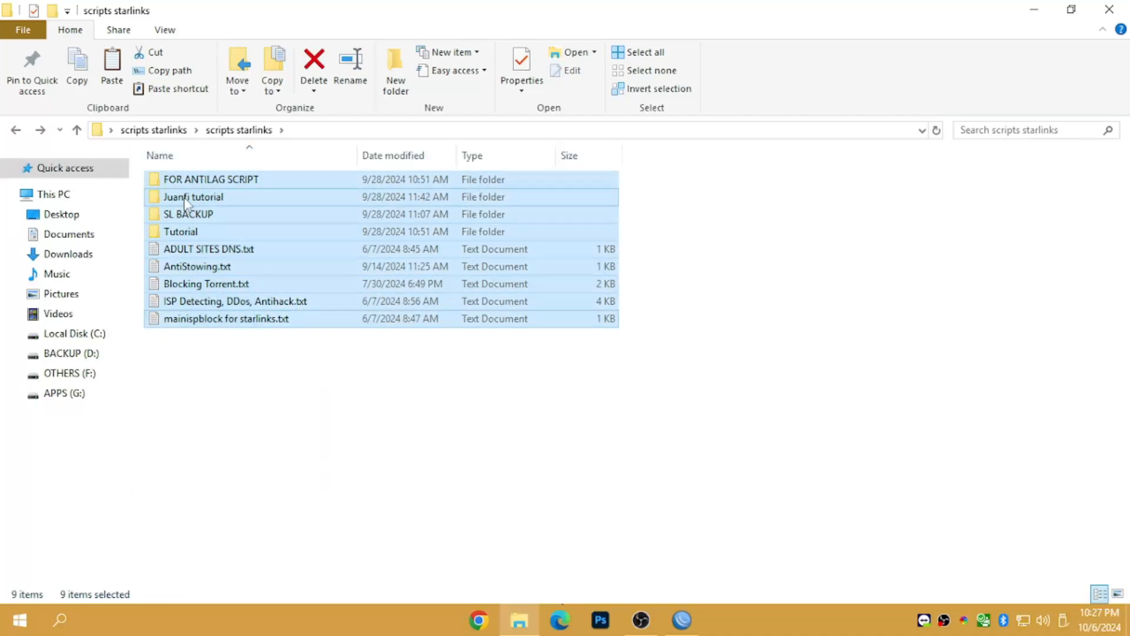
click(365, 412)
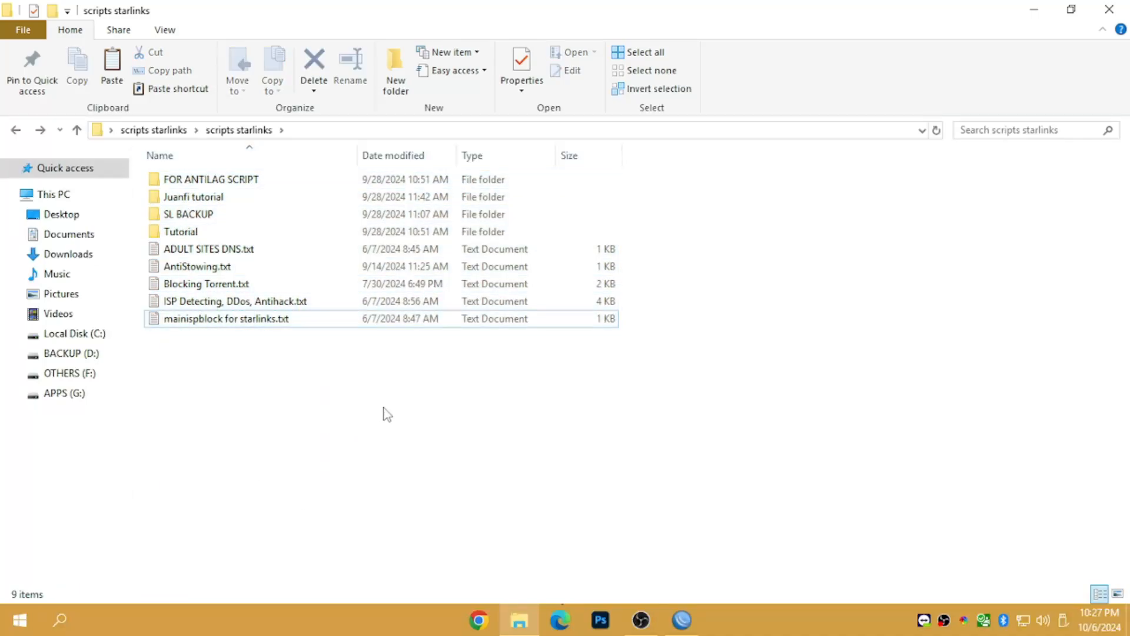
- Close File Explorer and refresh WinBox's Neighbors list to rescan for routers
click(1108, 9)
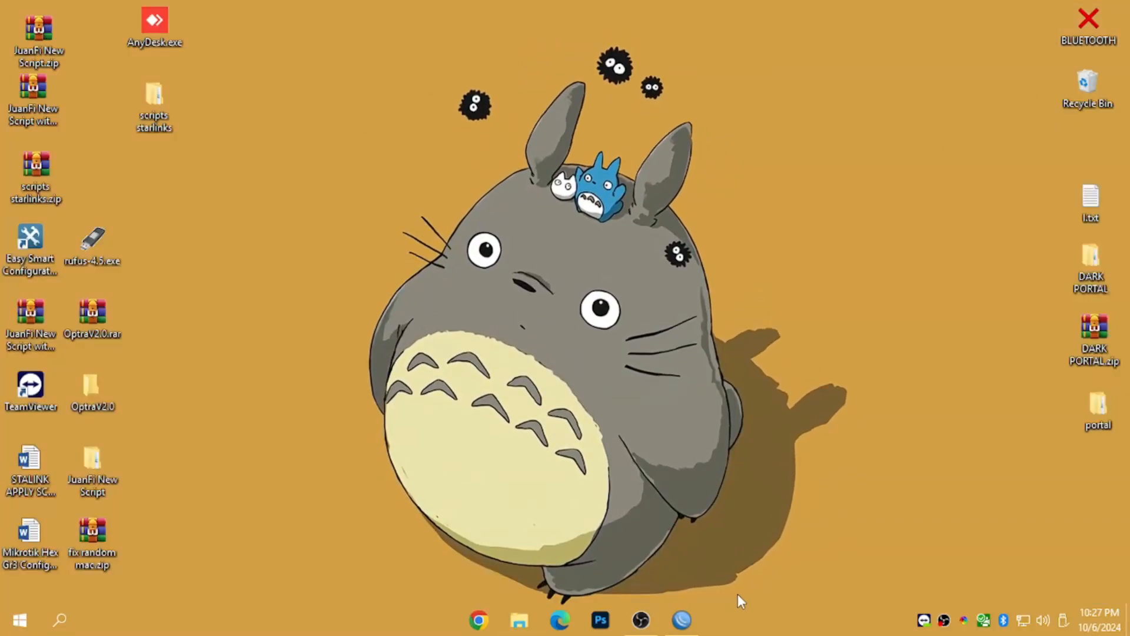
click(682, 619)
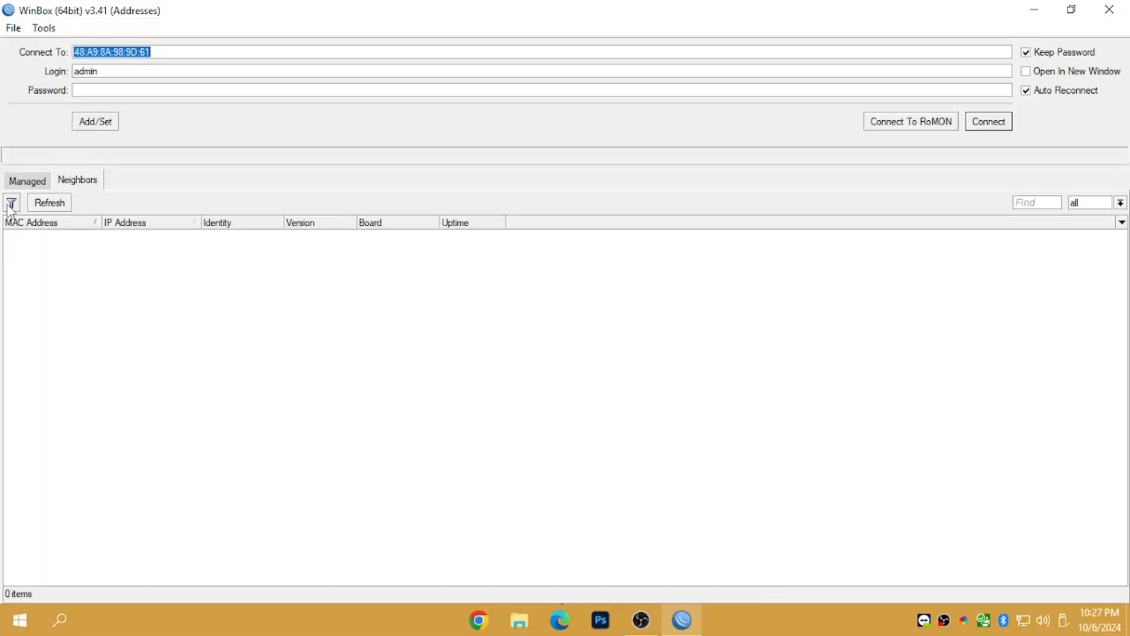
click(225, 333)
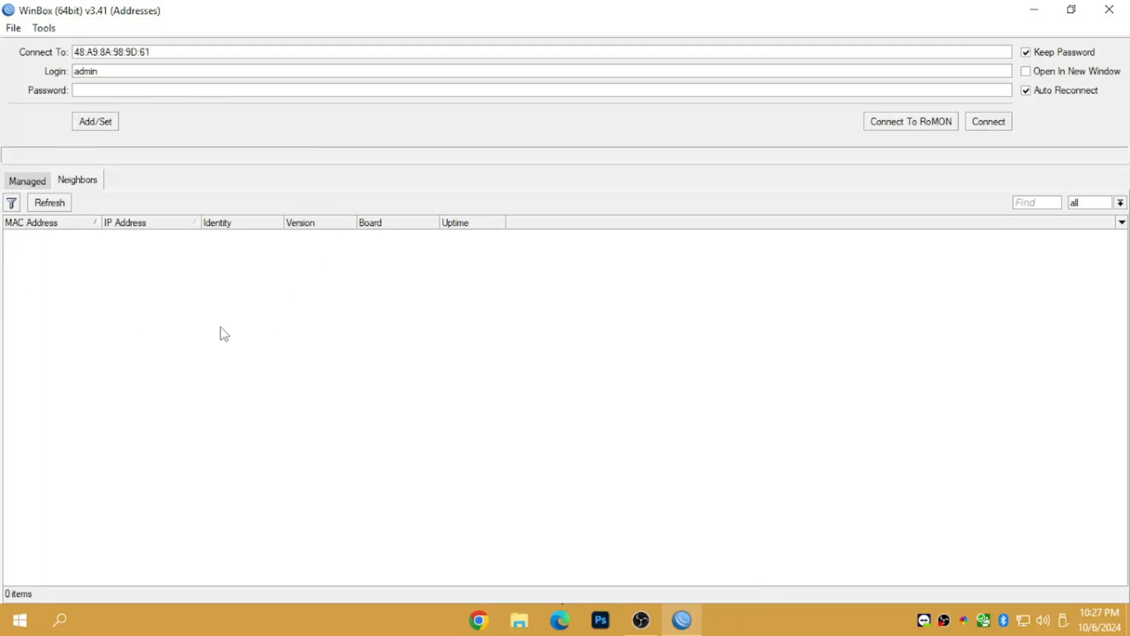
click(50, 203)
click(38, 201)
click(38, 202)
click(38, 202)
click(38, 201)
click(275, 386)
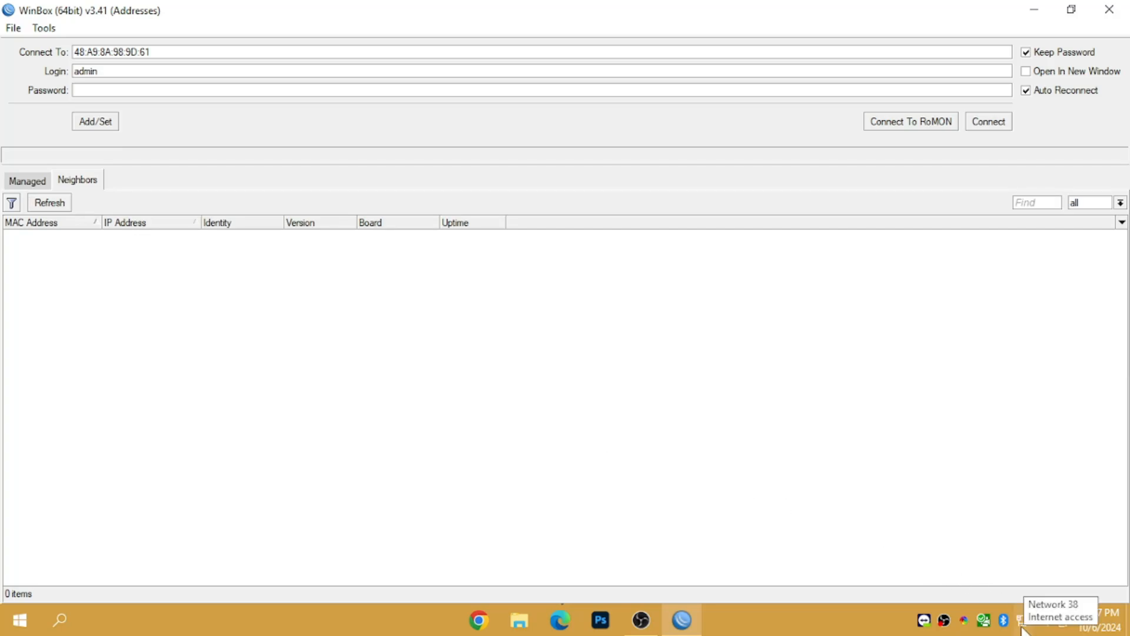
- Replace the Connect To address with 192.168.88.1
drag(179, 52, 16, 52)
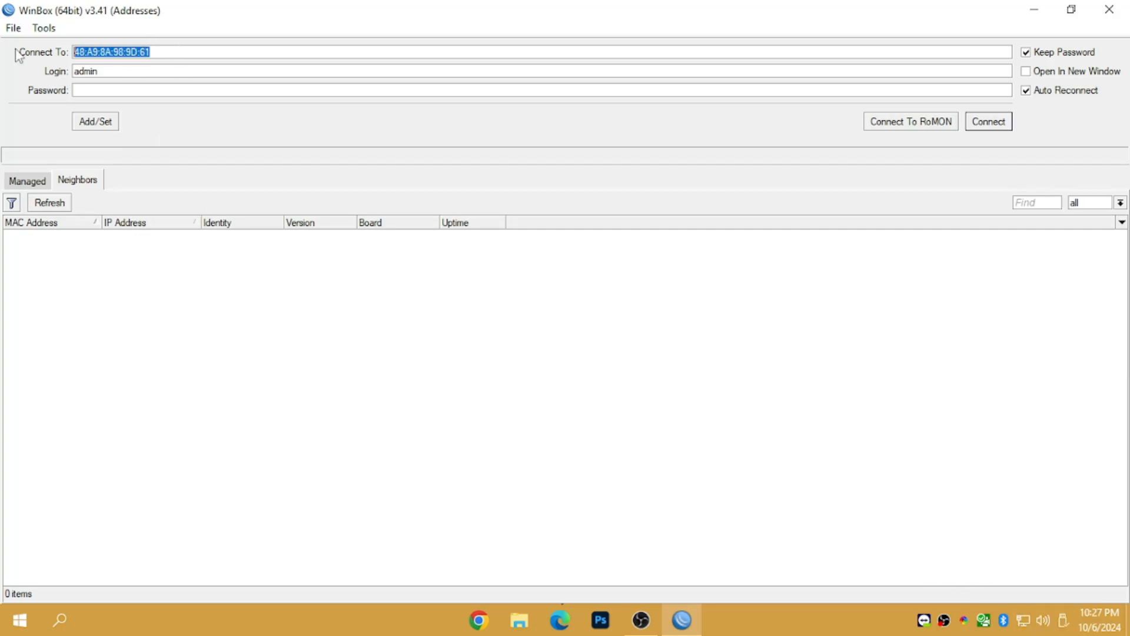
text(192.168.88.1)
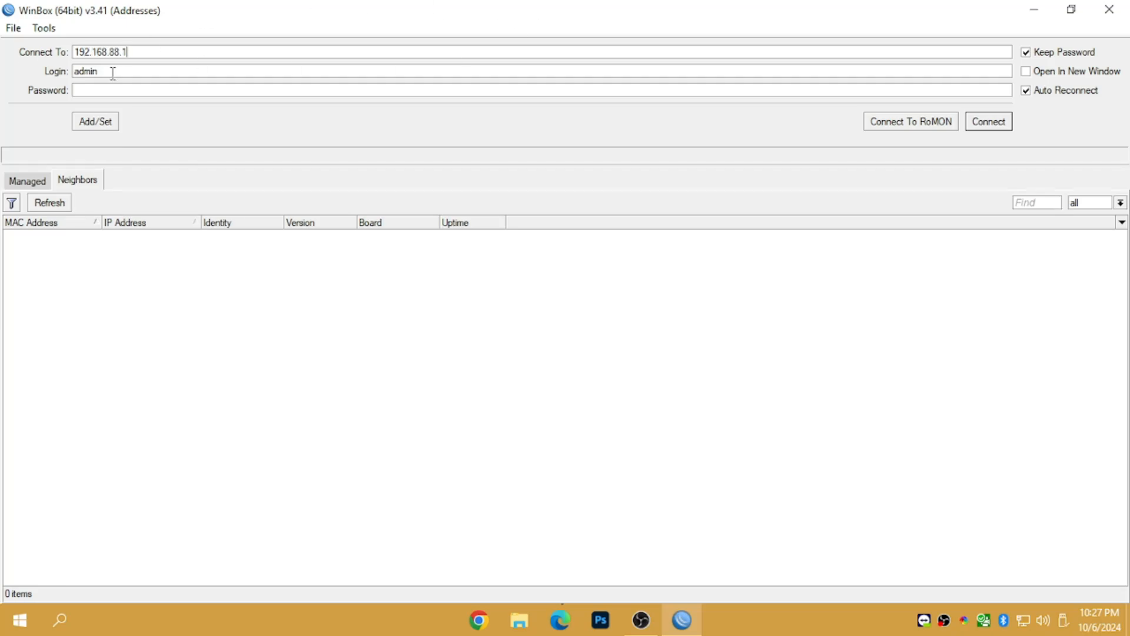
drag(152, 52, 54, 43)
click(359, 361)
drag(158, 54, 48, 50)
- Check the admin login and empty password fields, then close the Hotspot window
click(310, 371)
drag(125, 71, 2, 74)
click(99, 90)
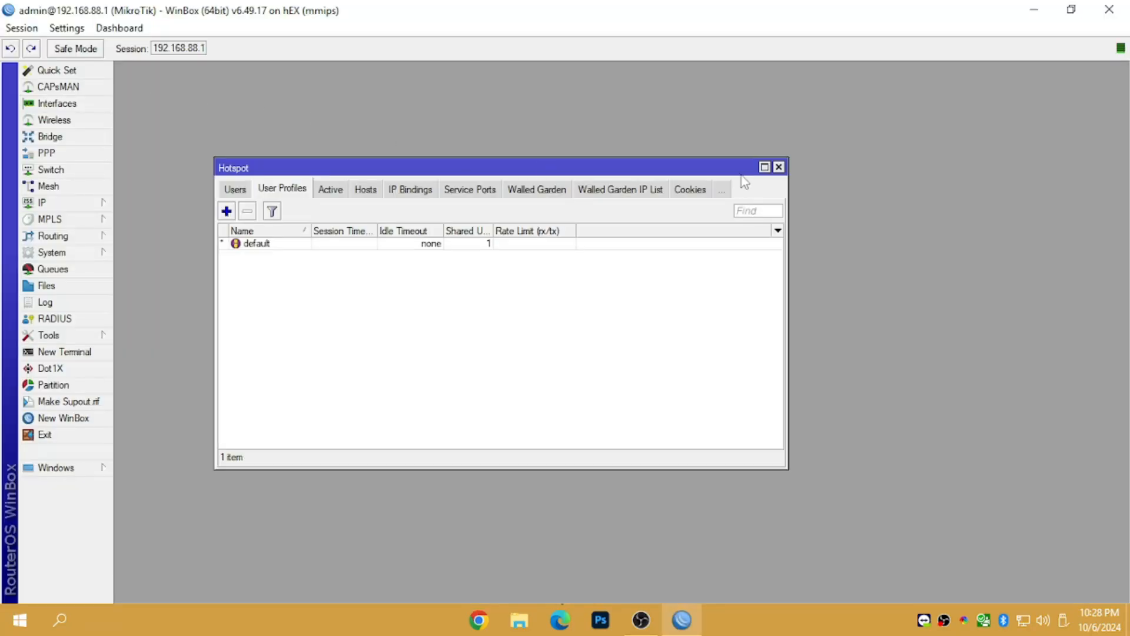
click(780, 167)
- Open the router's Interface List, make it a floating window, and close it
click(58, 103)
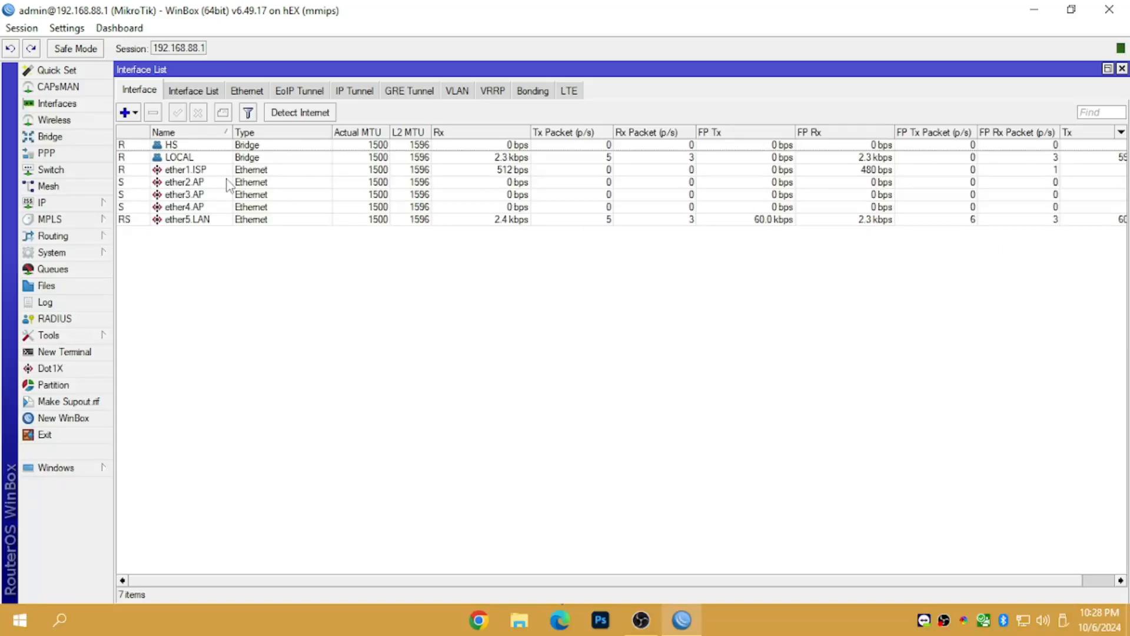
click(1107, 68)
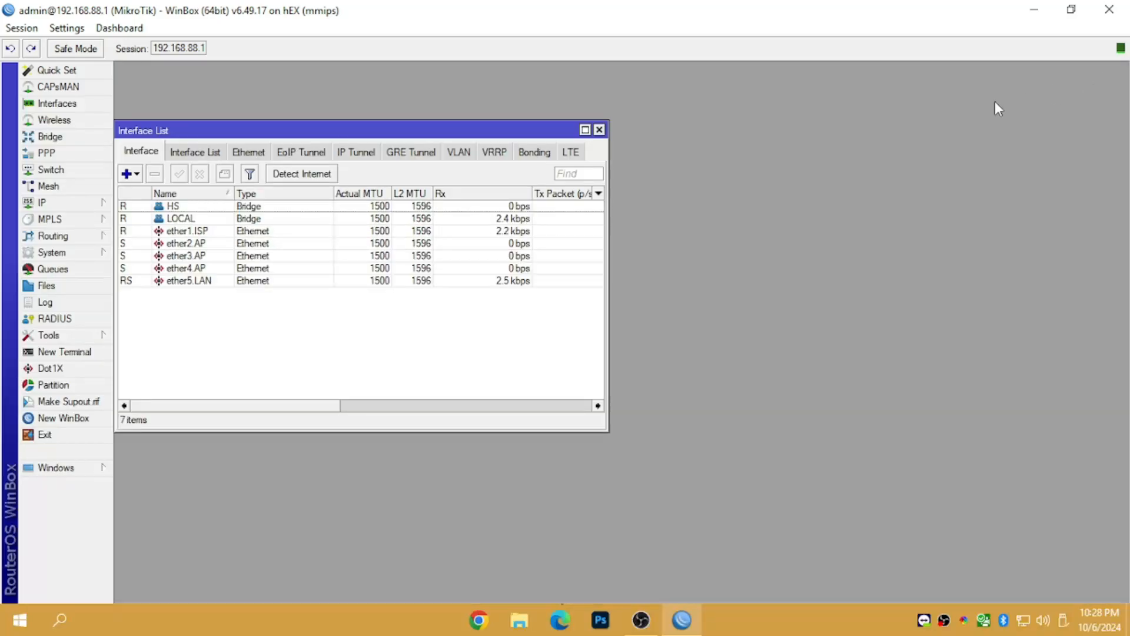
click(599, 130)
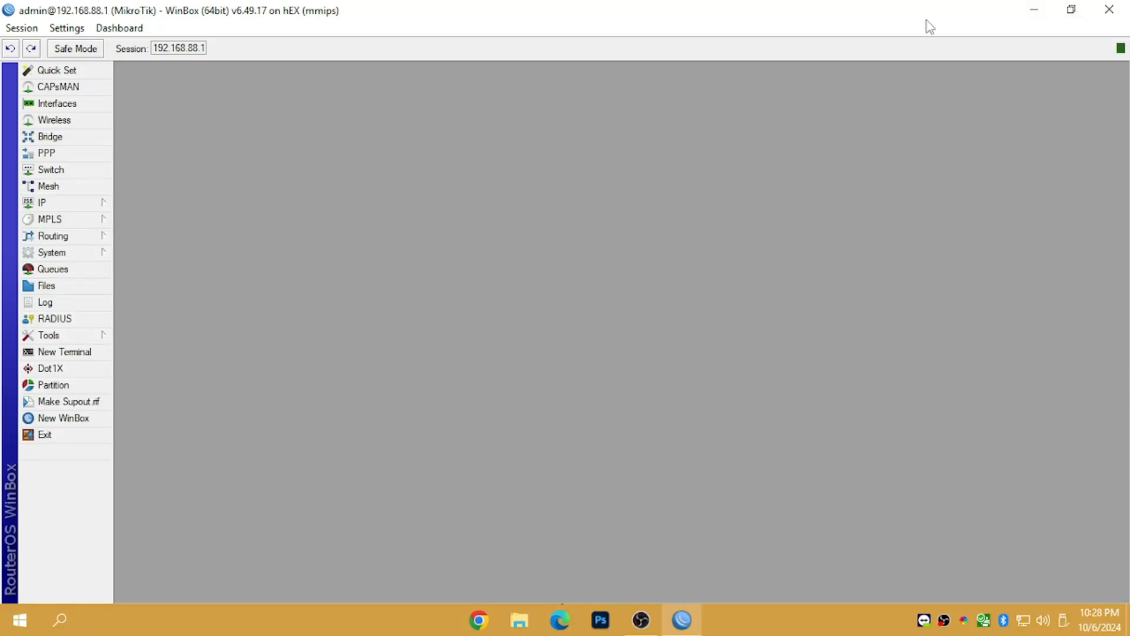
- Minimize WinBox, launch Chrome with the chosen profile, and load juanfimonitoring.com
click(1033, 9)
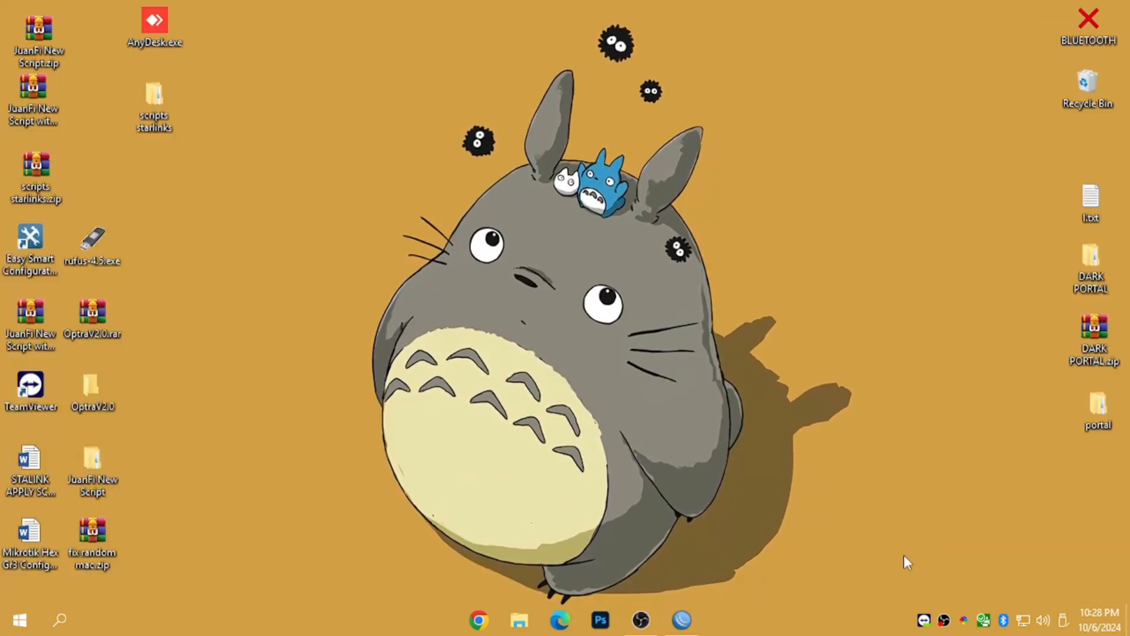
click(478, 620)
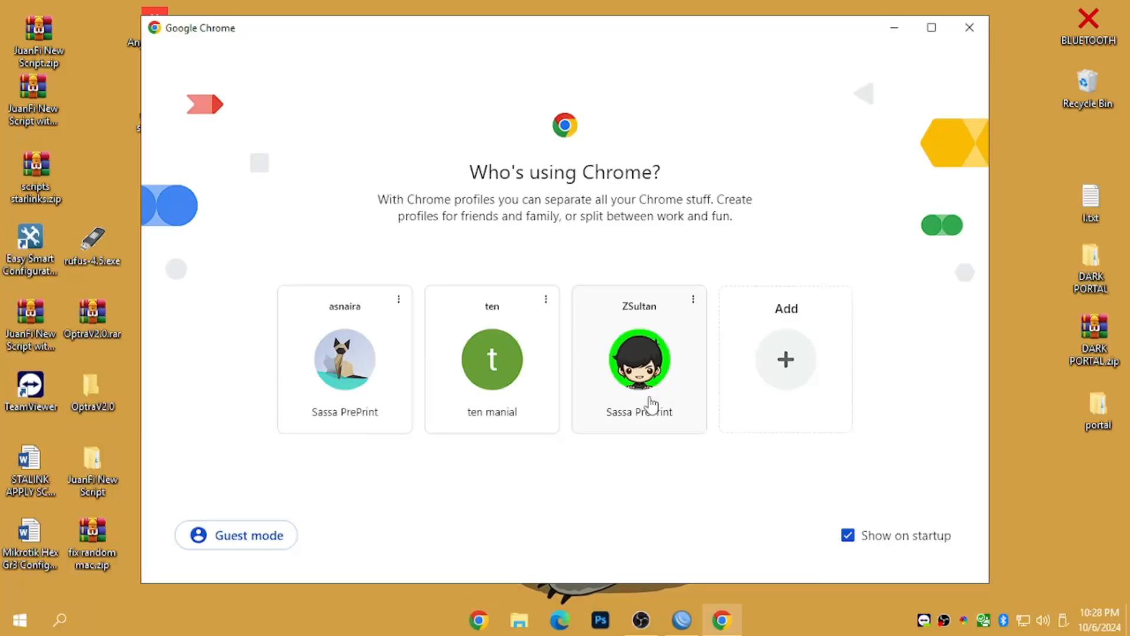
click(649, 398)
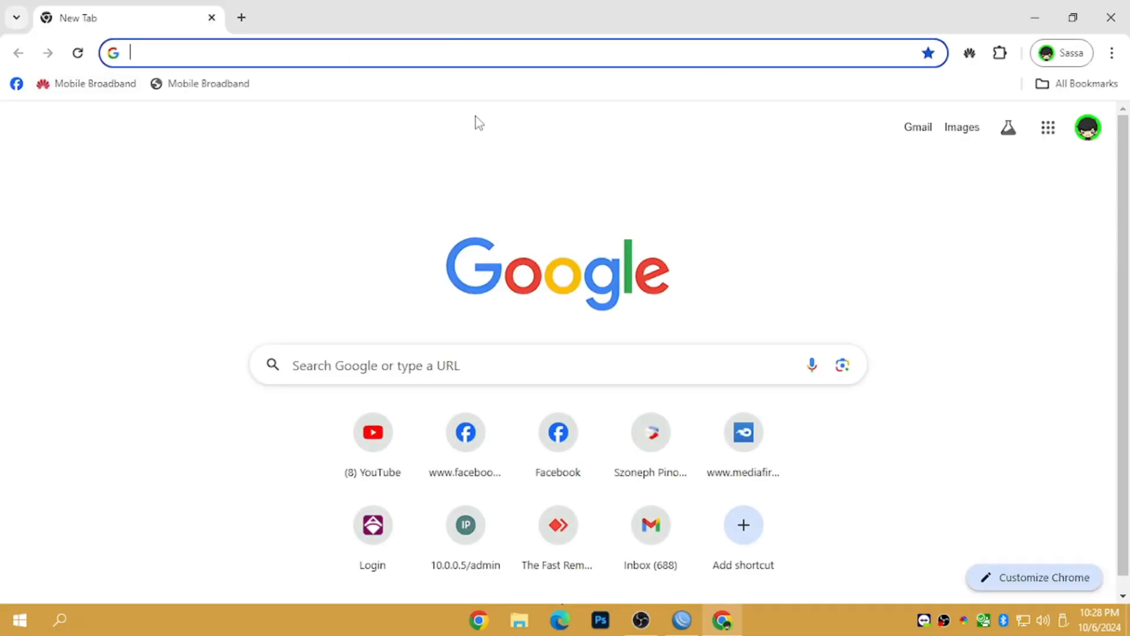
text(j)
key(Return)
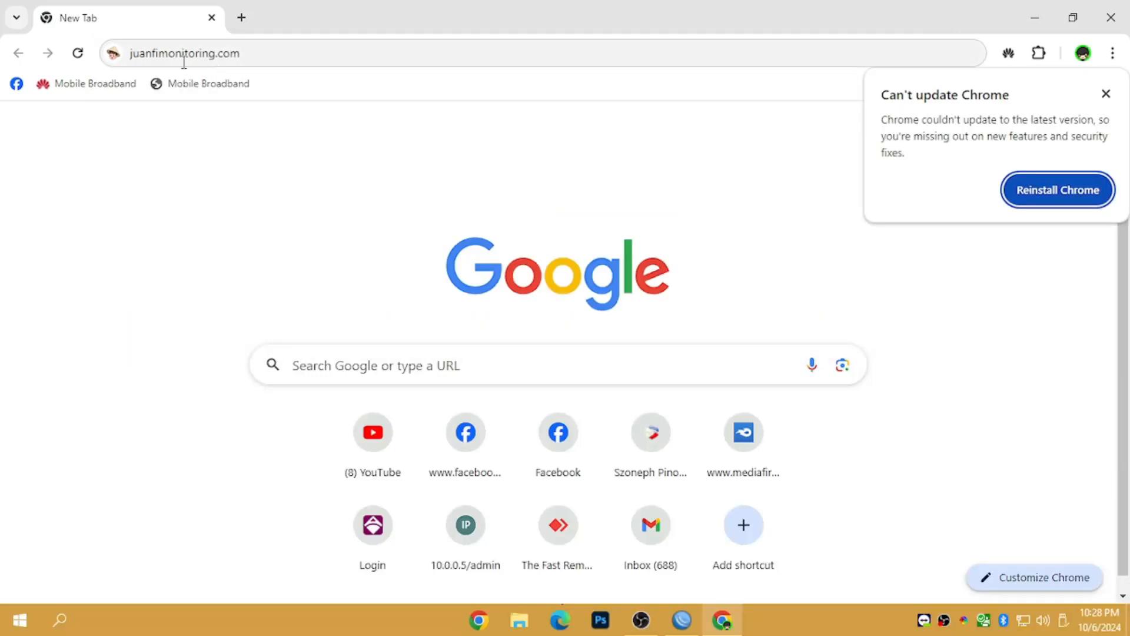
click(272, 61)
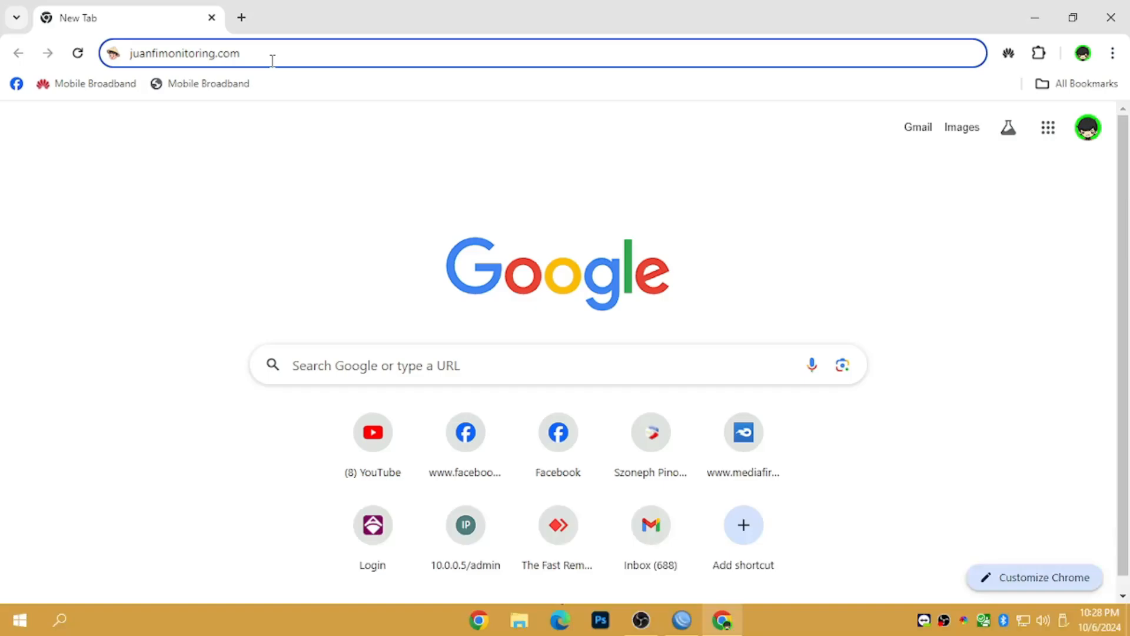
key(Return)
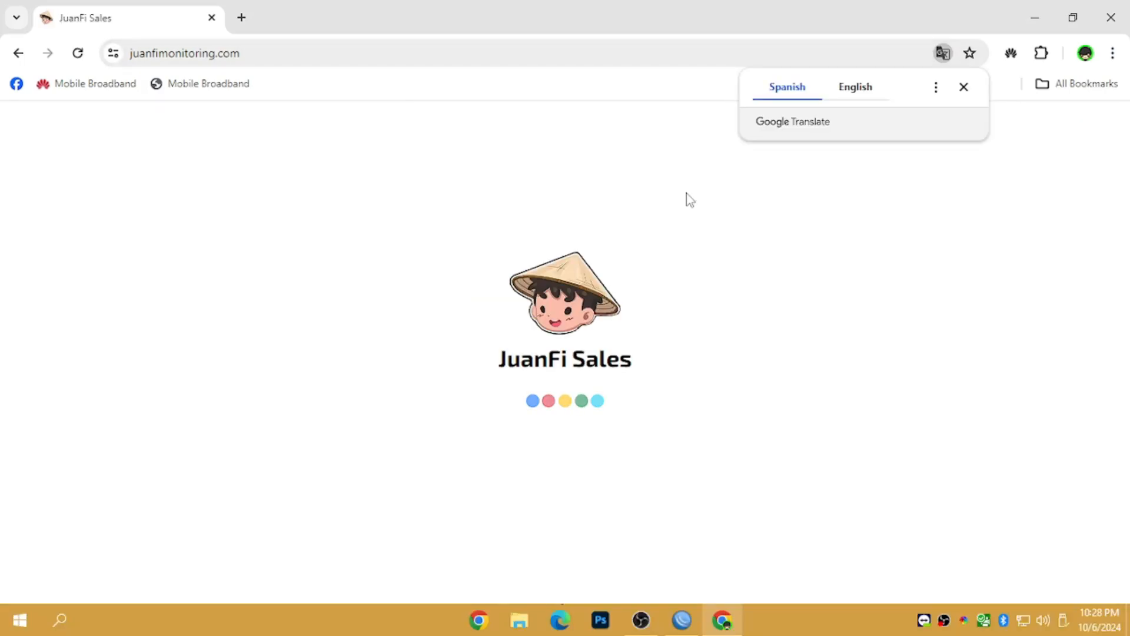
click(963, 87)
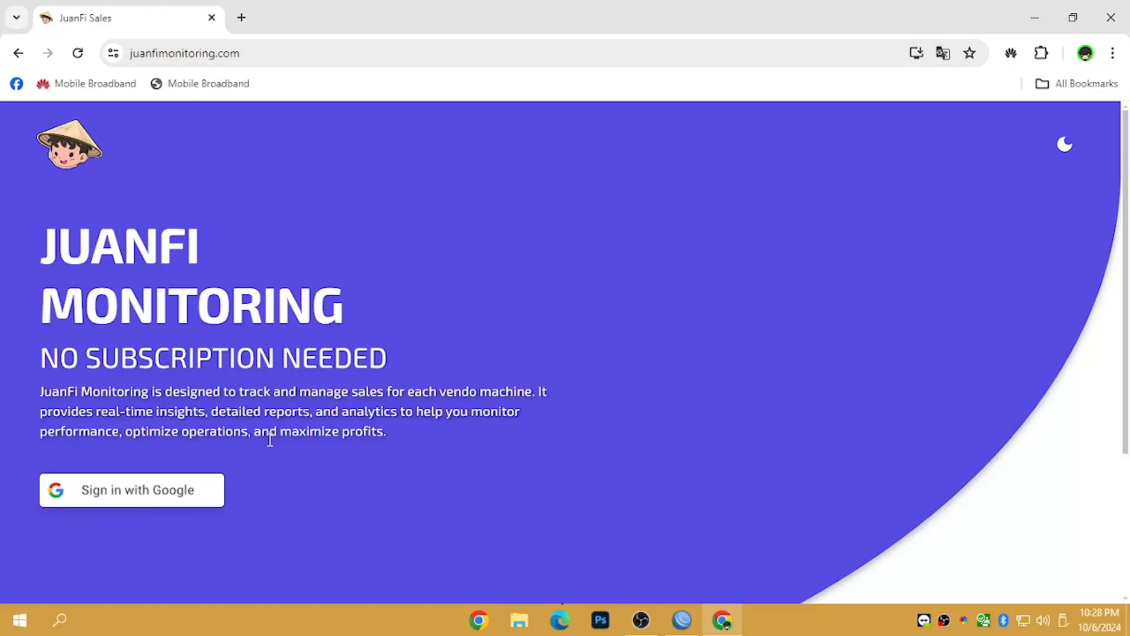
- Sign in to juanfimonitoring.com using a Google account
click(91, 495)
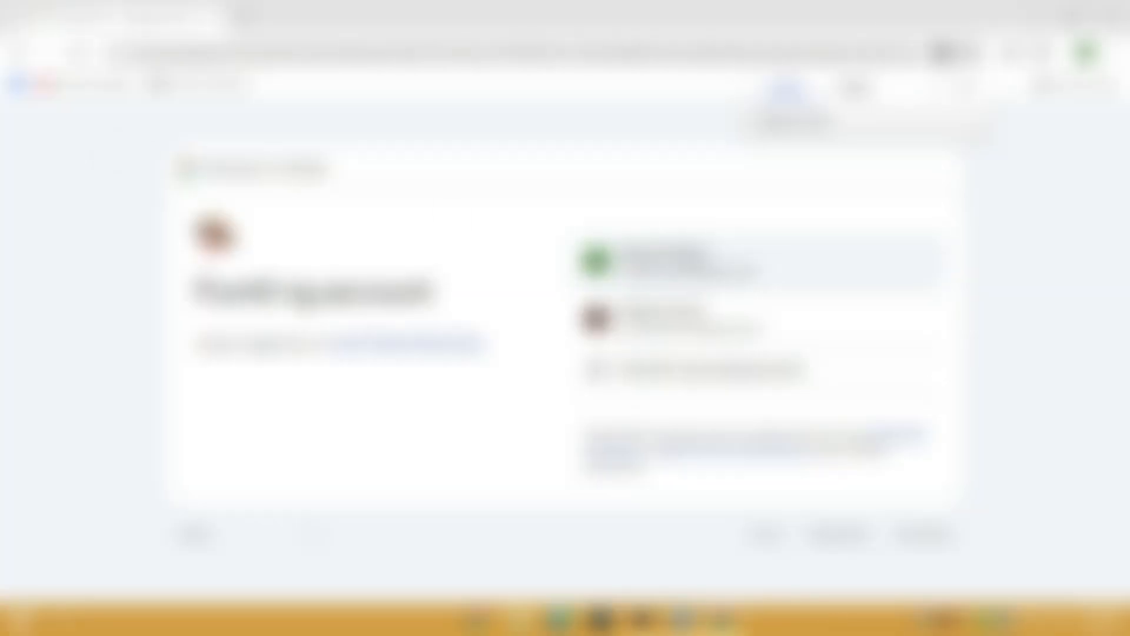
click(696, 264)
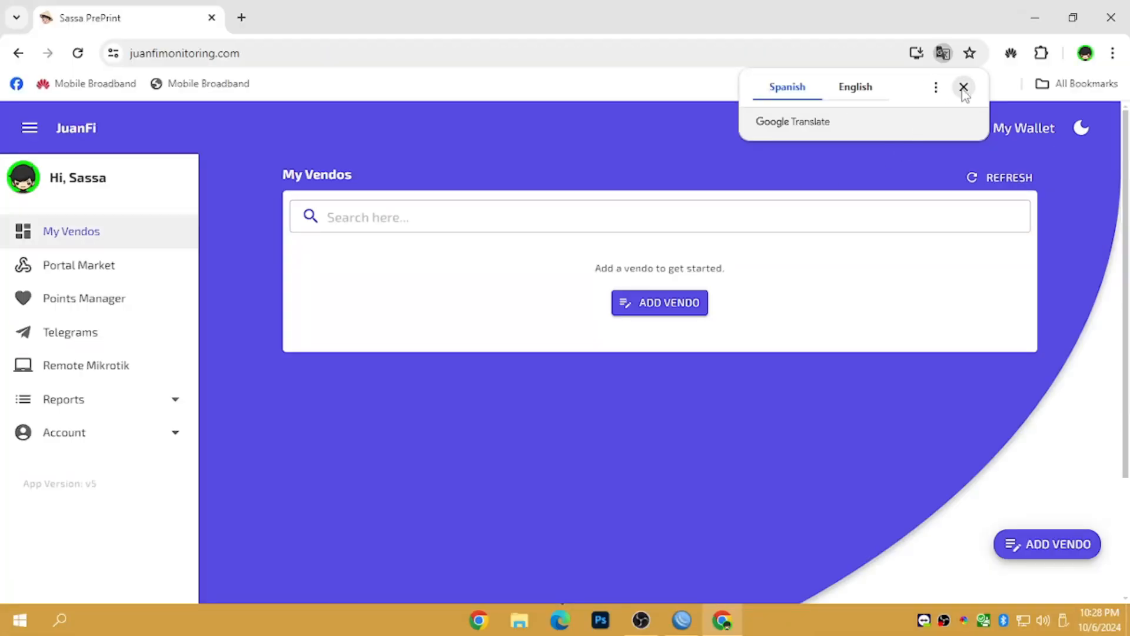
click(963, 87)
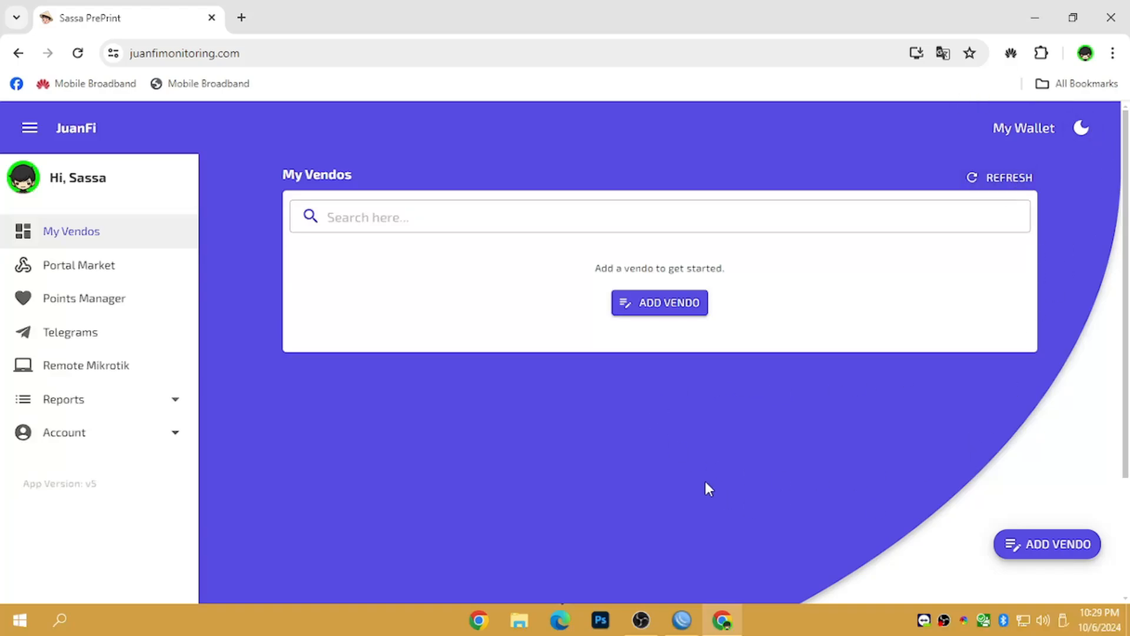
- Open My Wallet, note the ₱15.00 balance, and copy the payment number from the cash-in form
click(1003, 129)
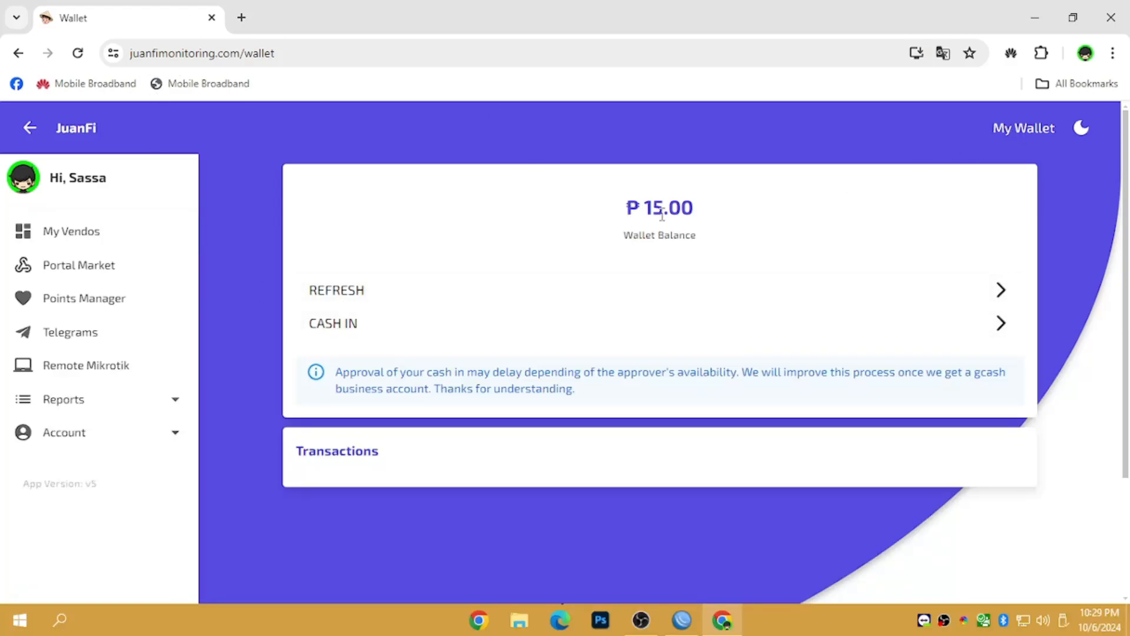
drag(713, 216, 586, 214)
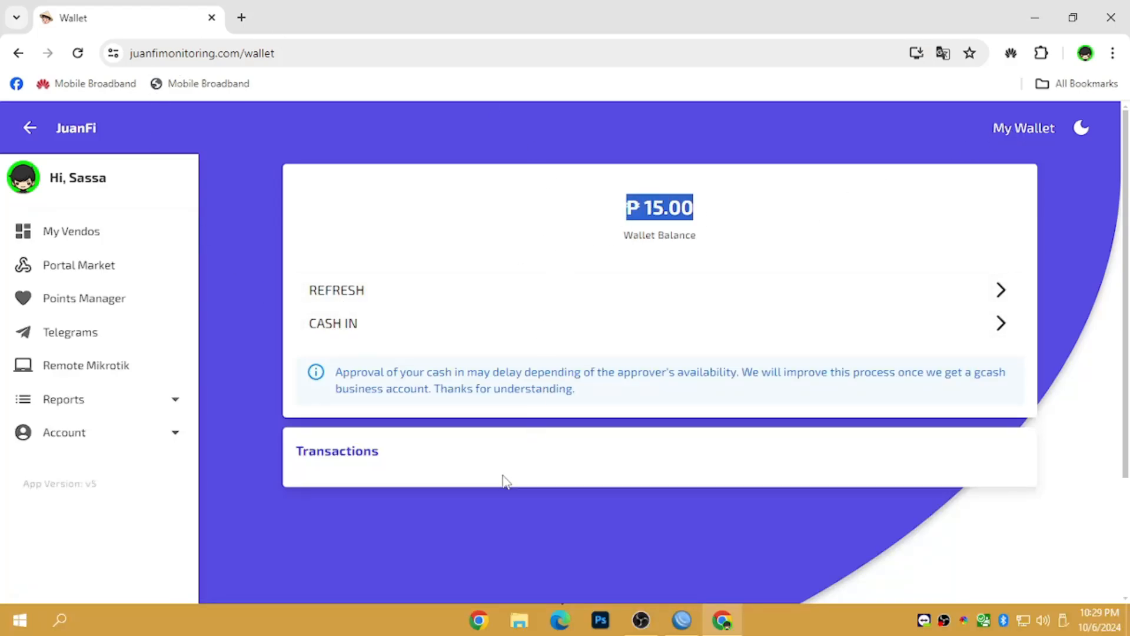
click(312, 329)
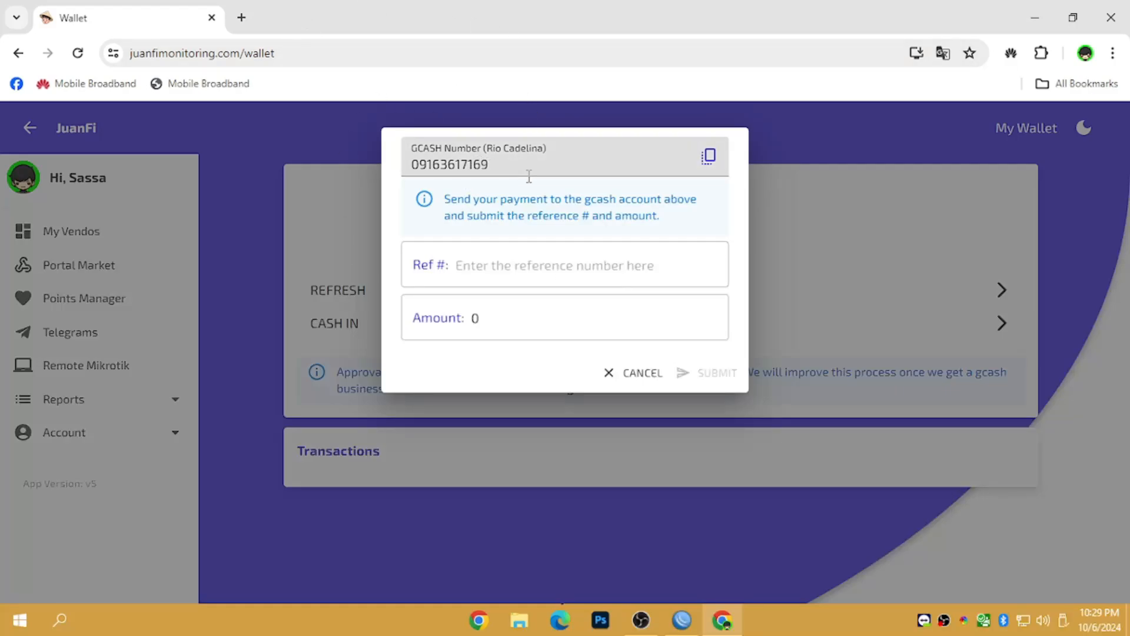
drag(554, 165, 410, 165)
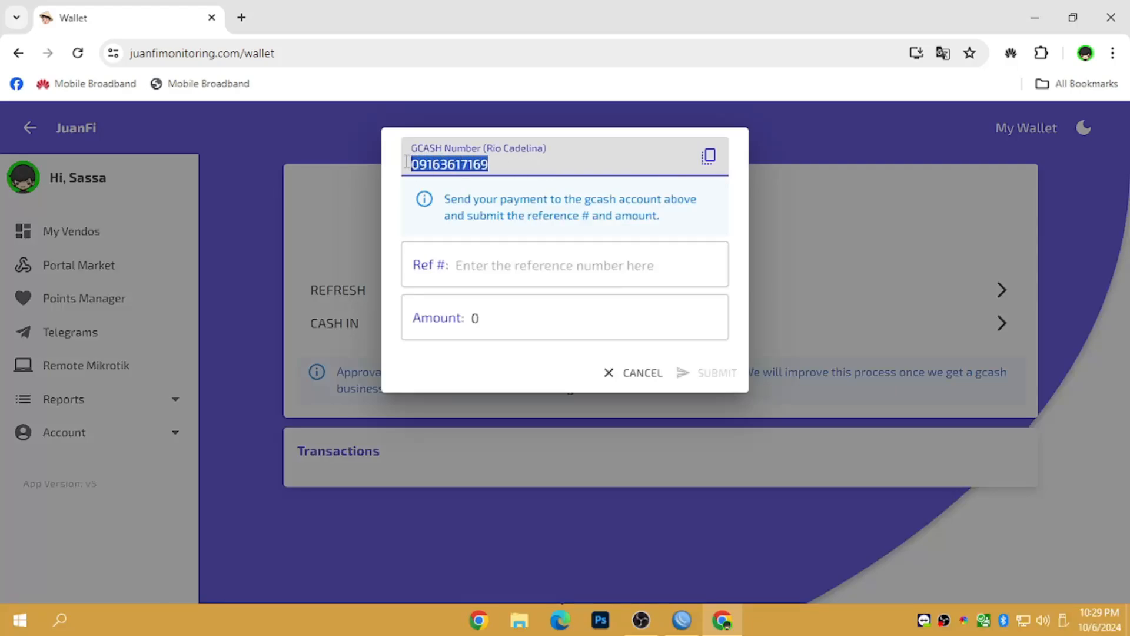
- Enter 280 as the cash-in amount, then cancel the request without submitting
click(487, 280)
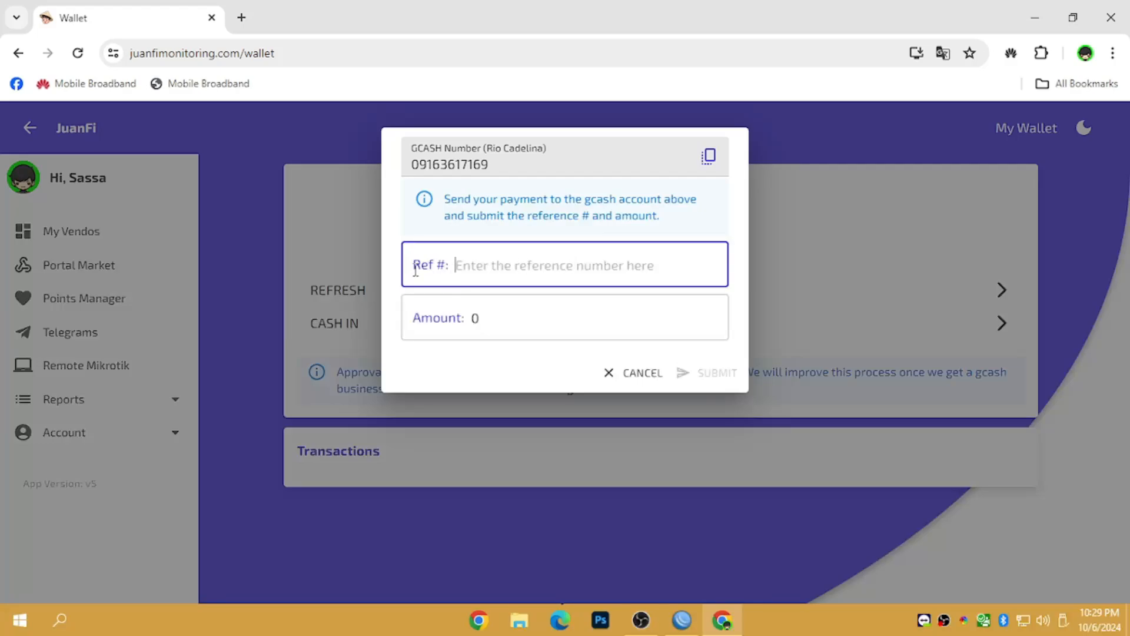
drag(412, 264, 457, 262)
click(478, 266)
drag(515, 322, 463, 326)
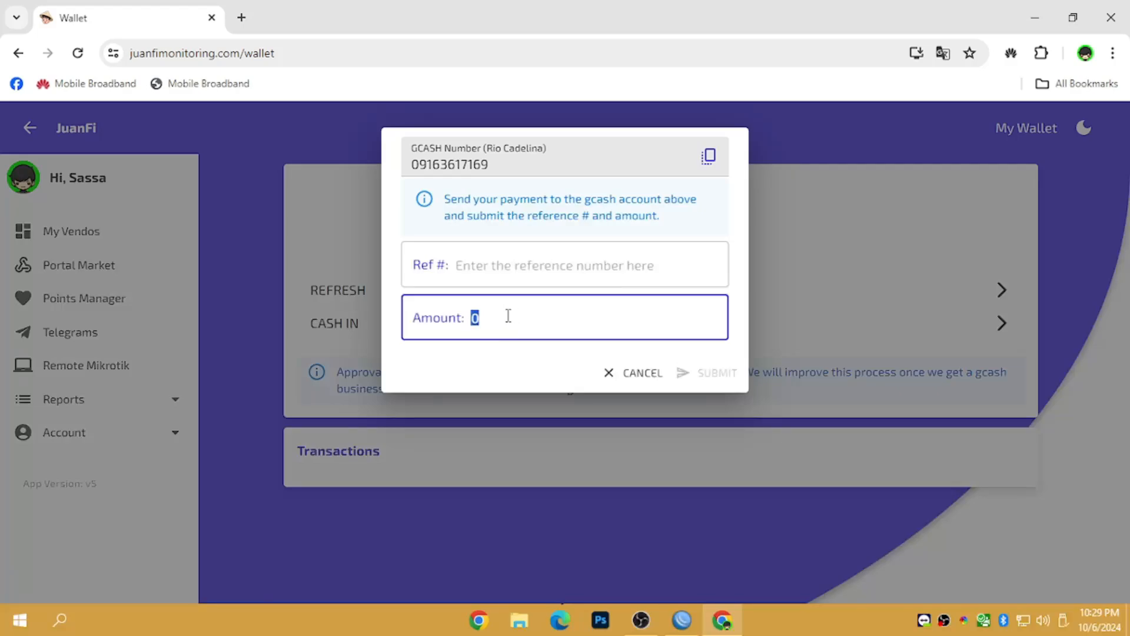
text(280)
drag(508, 316, 464, 327)
click(516, 324)
drag(515, 322, 430, 324)
click(638, 377)
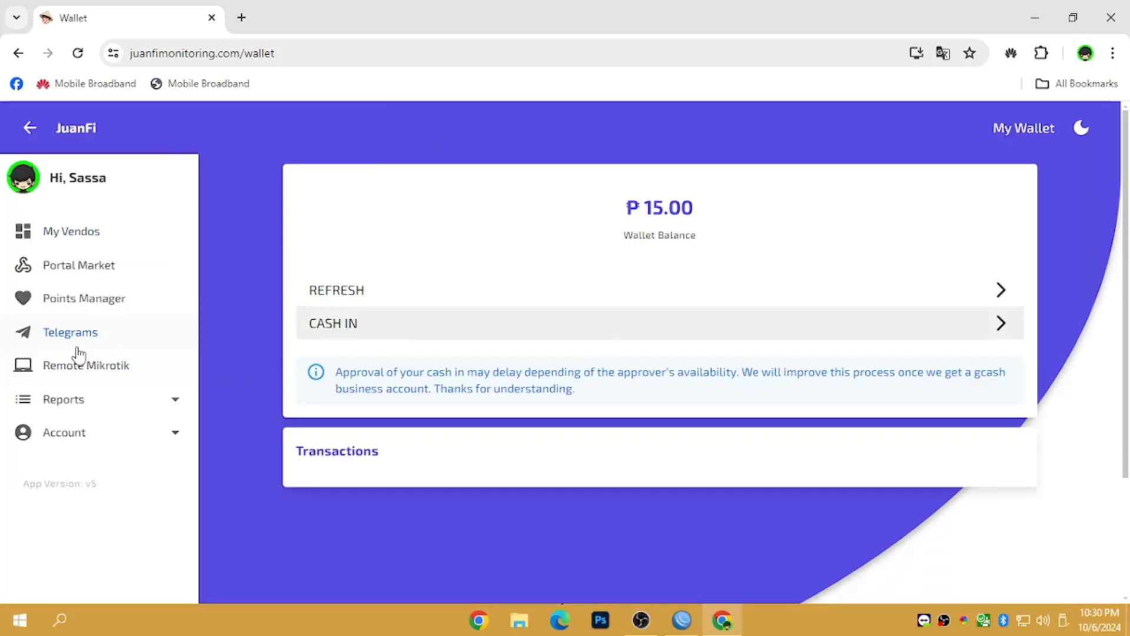
- Go from My Vendos to Portal Market and scroll through portals like Infinity Light at ₱150.00
click(64, 240)
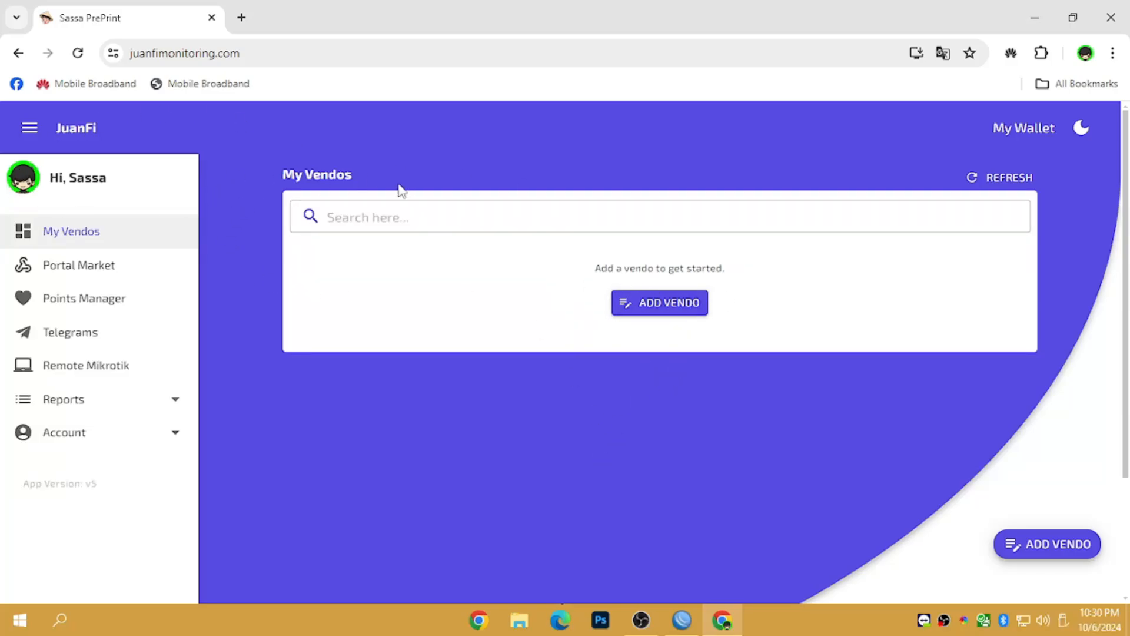
click(111, 262)
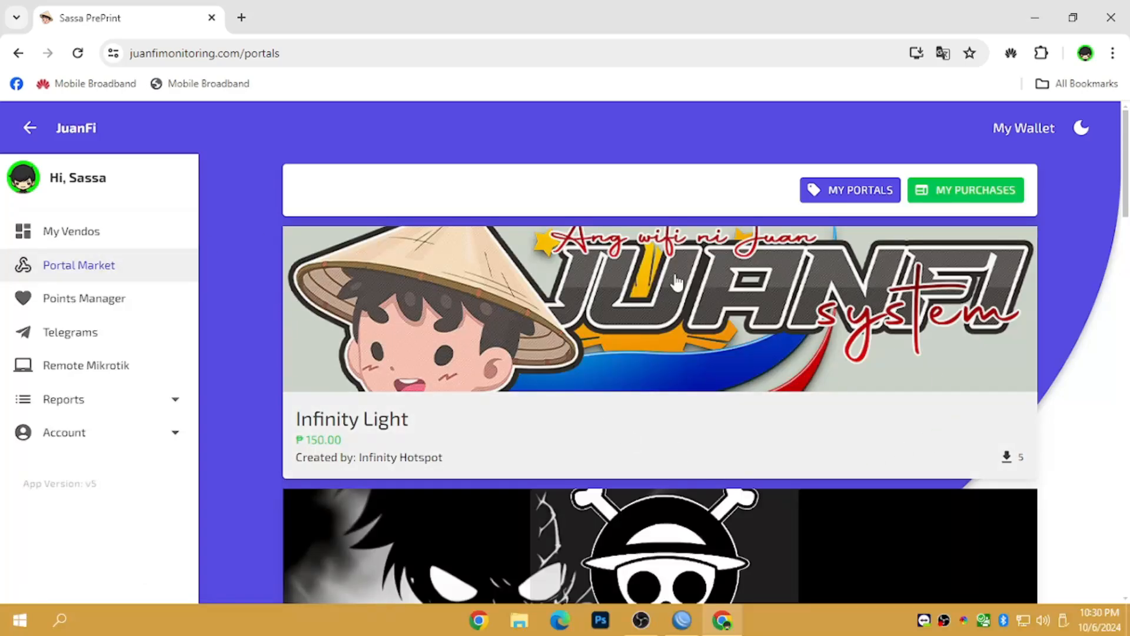
drag(1127, 158, 1104, 70)
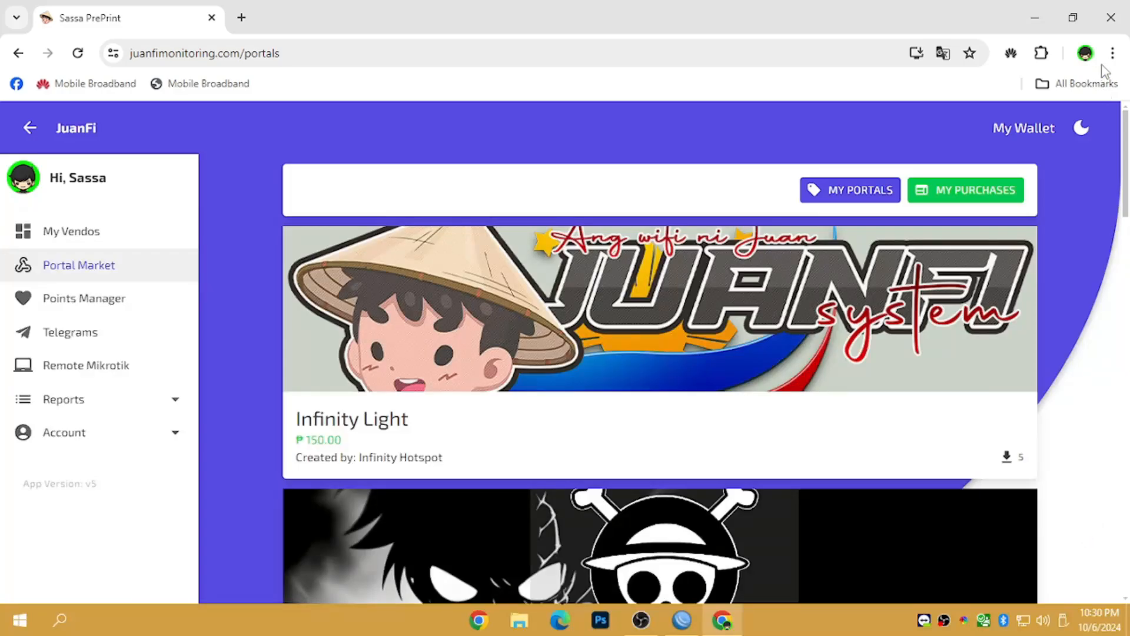
drag(1104, 71, 1129, 82)
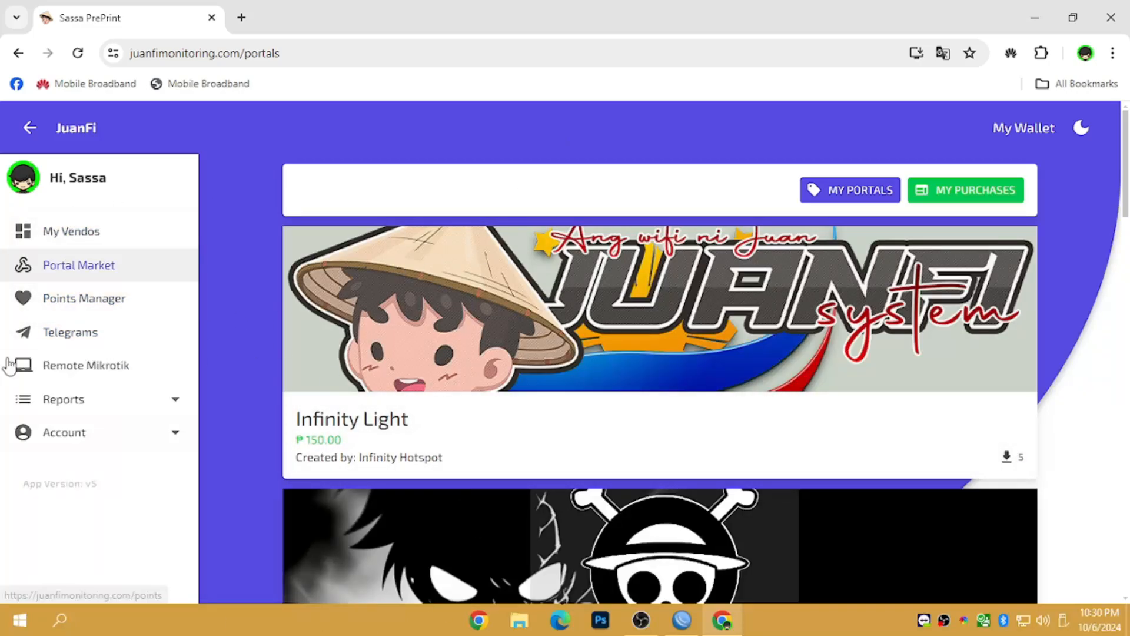
- Turn on the Points System in Points Manager, then go to the Telegrams page
click(101, 299)
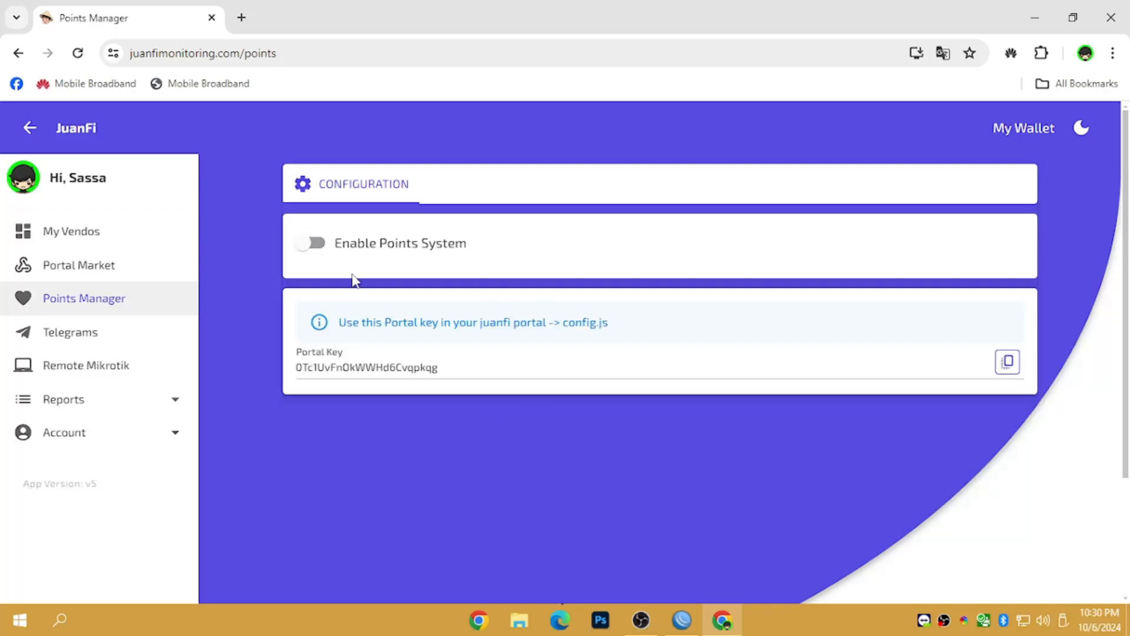
click(316, 243)
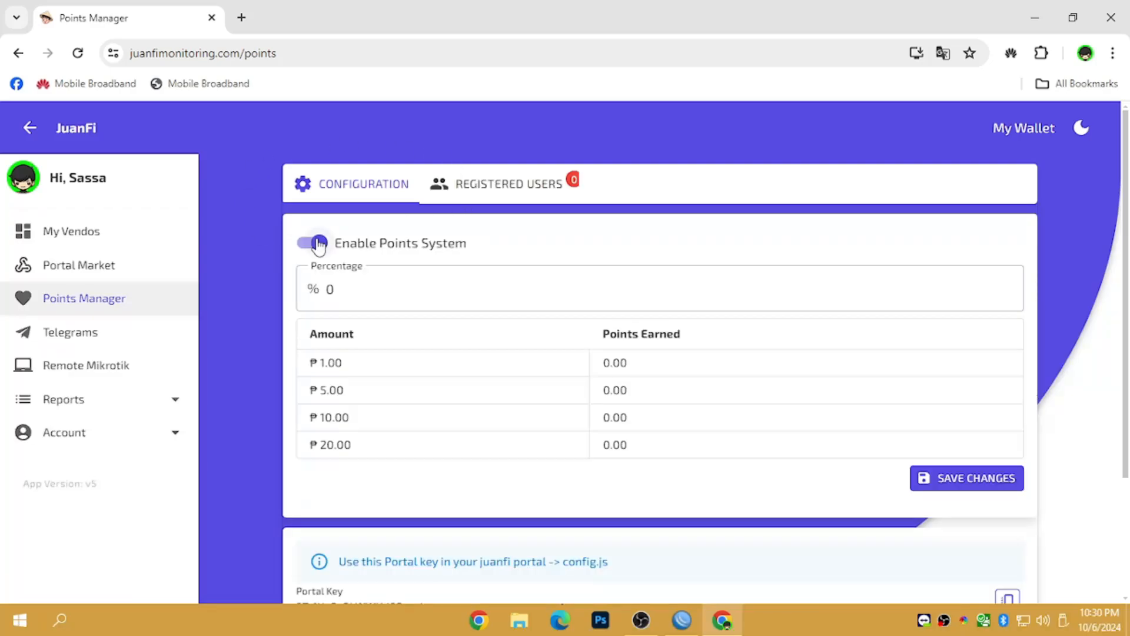
click(312, 242)
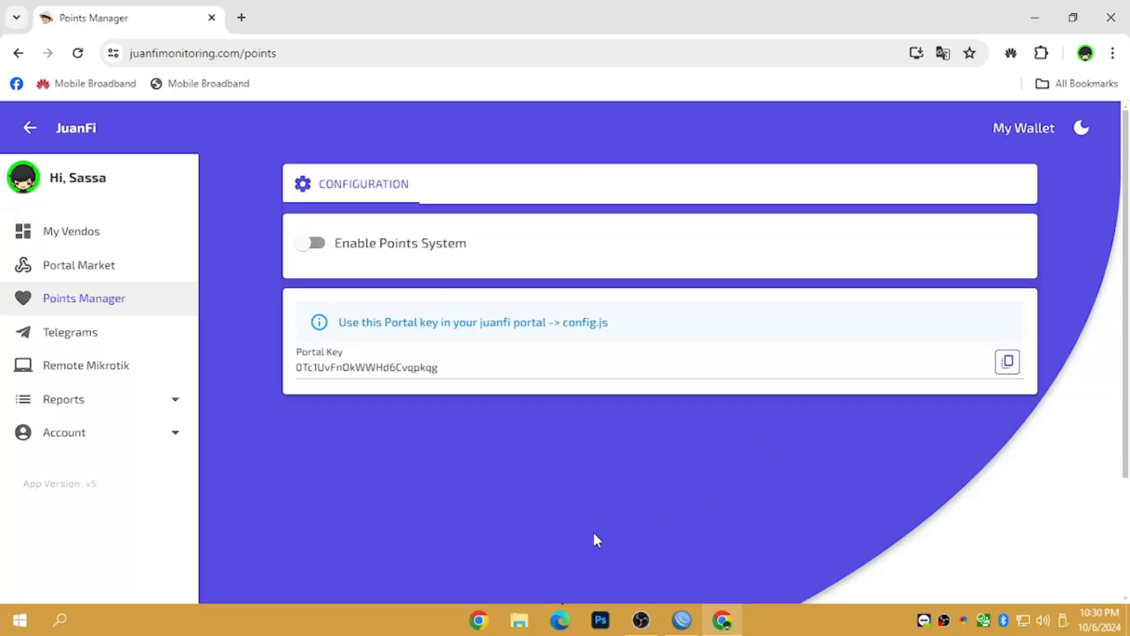
click(317, 243)
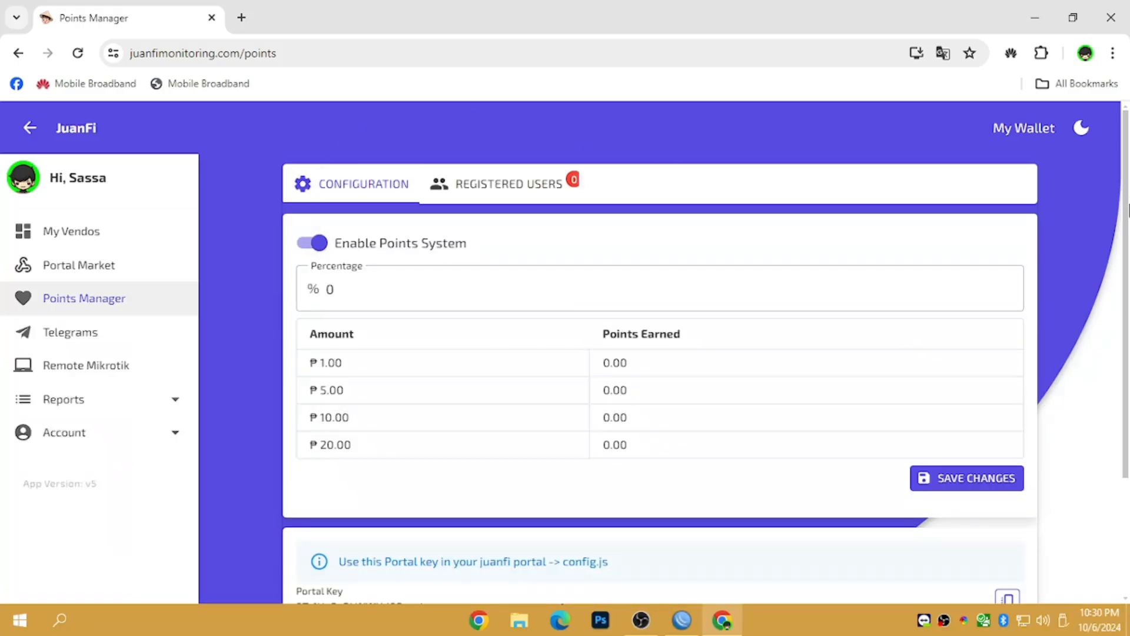
scroll(1127, 209, down, 3)
scroll(1127, 209, up, 3)
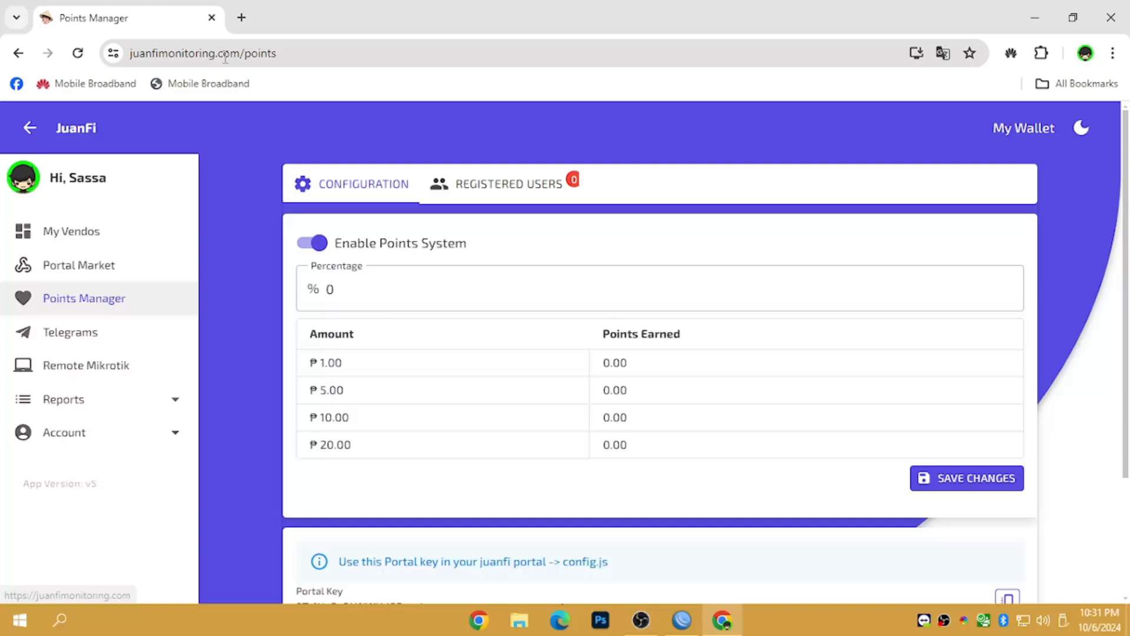
click(120, 340)
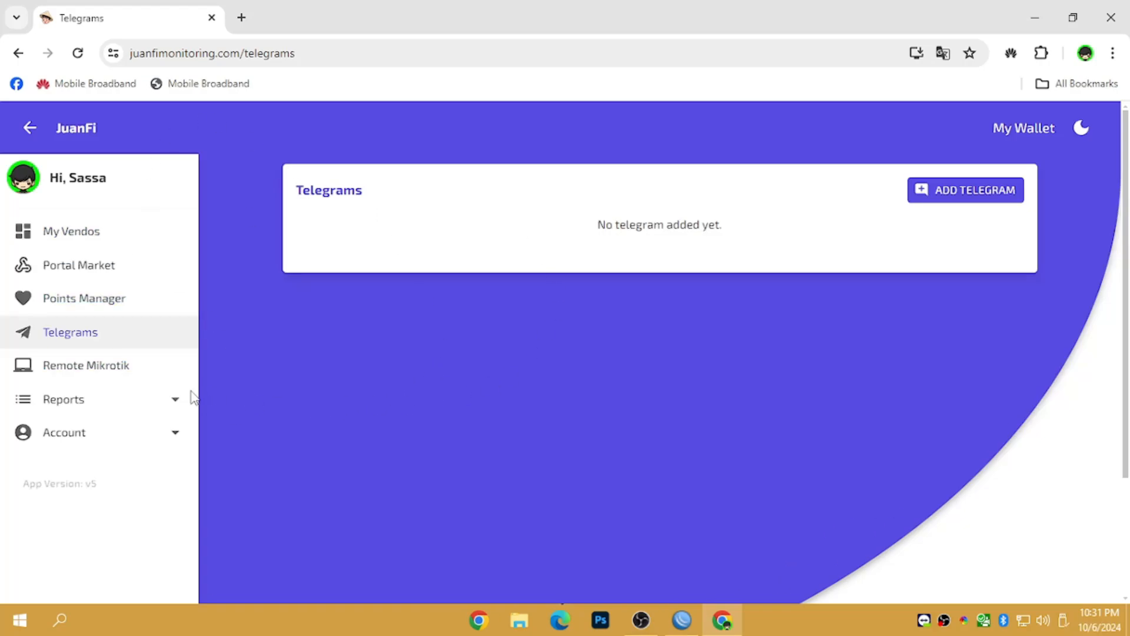
click(88, 377)
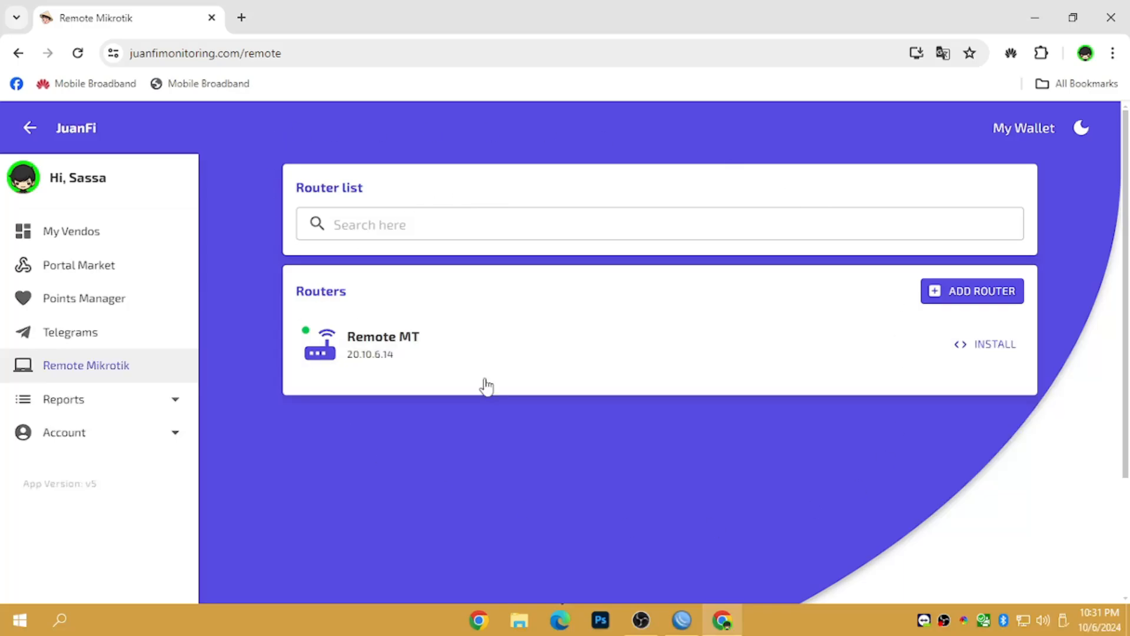
click(952, 302)
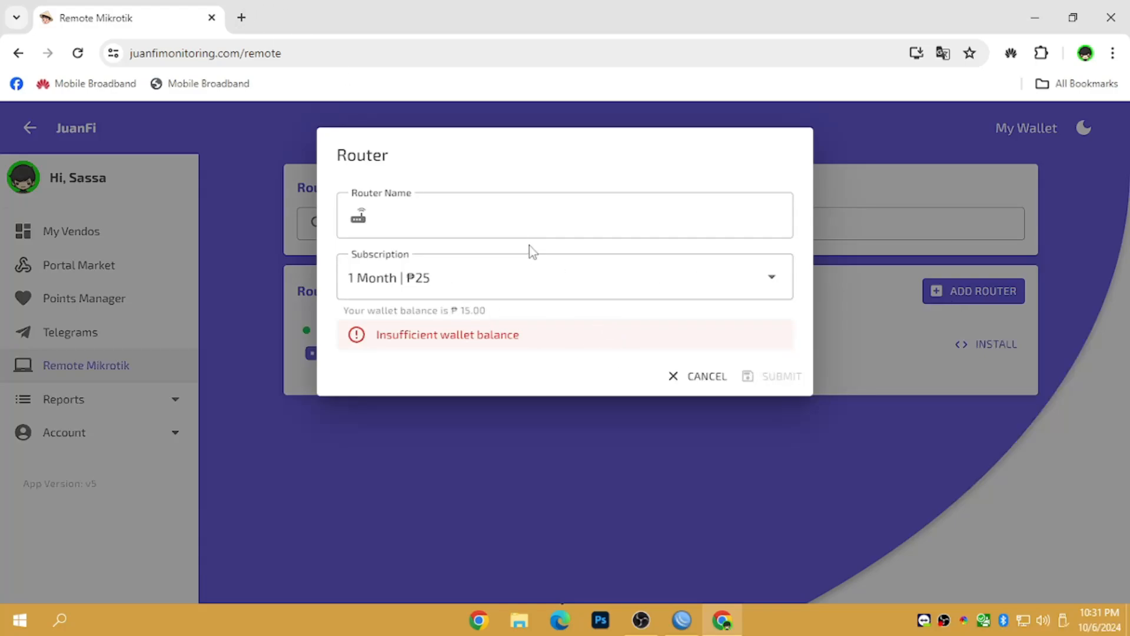
click(500, 217)
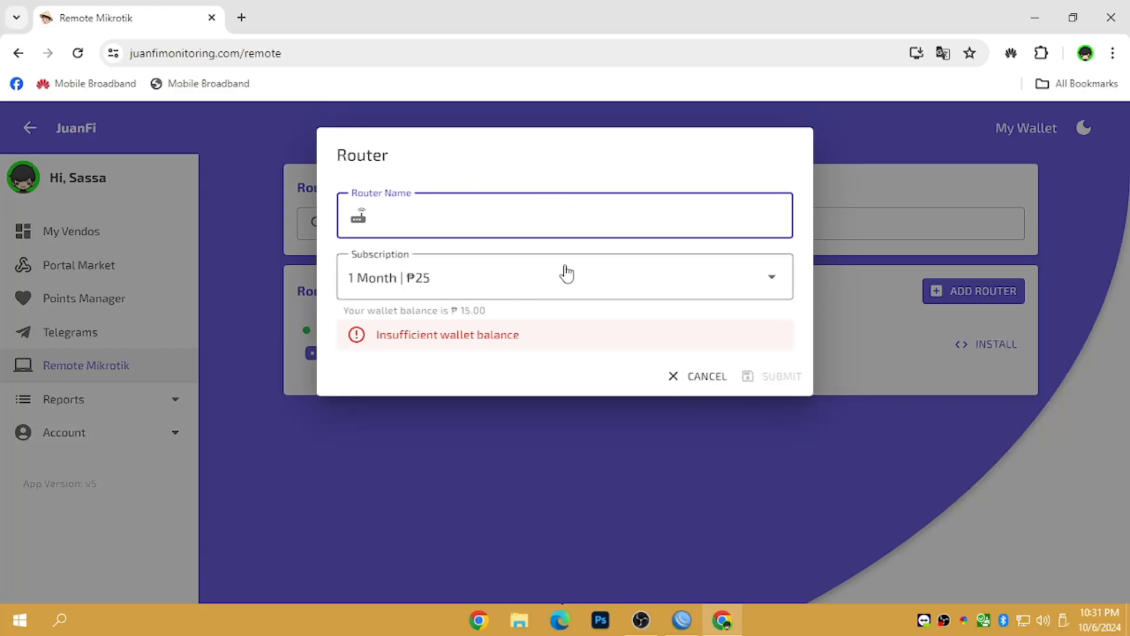
click(756, 275)
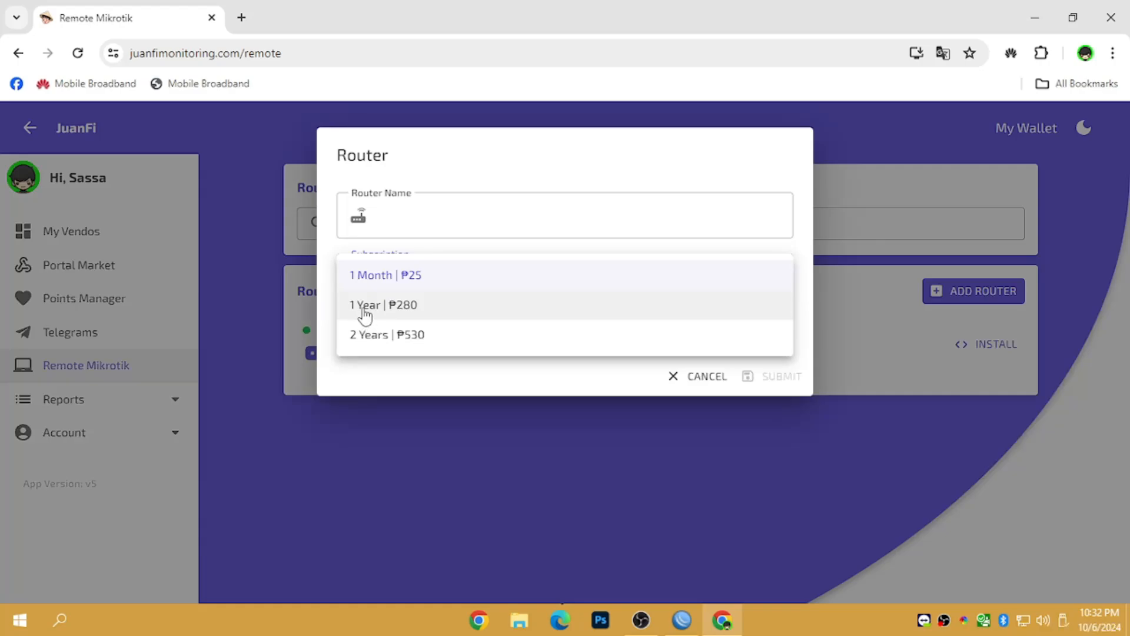
click(415, 316)
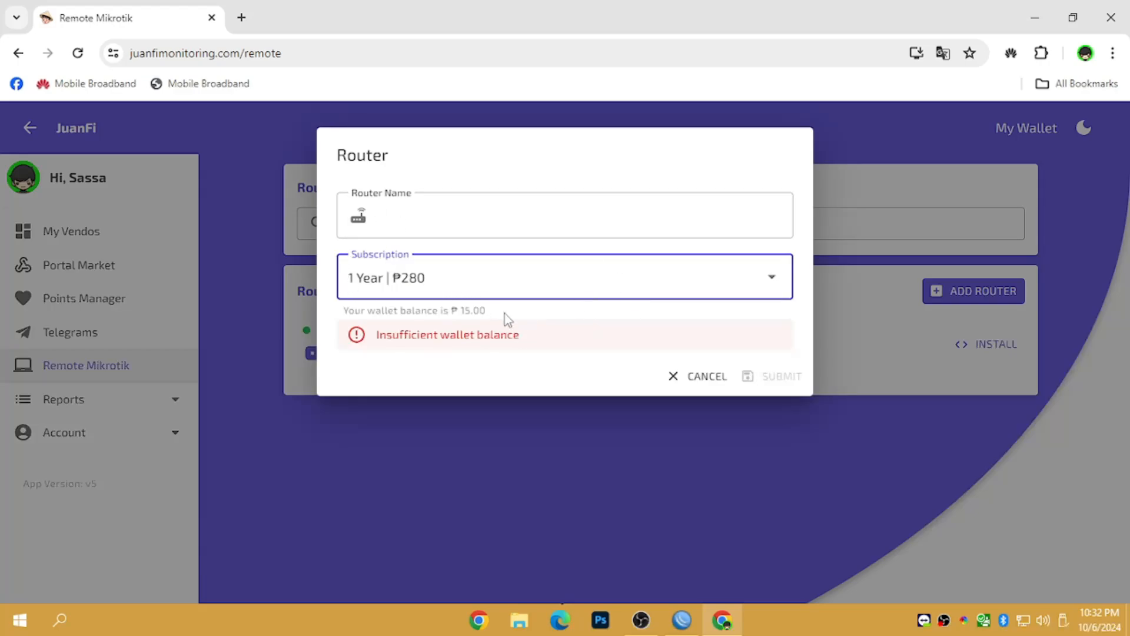
click(486, 288)
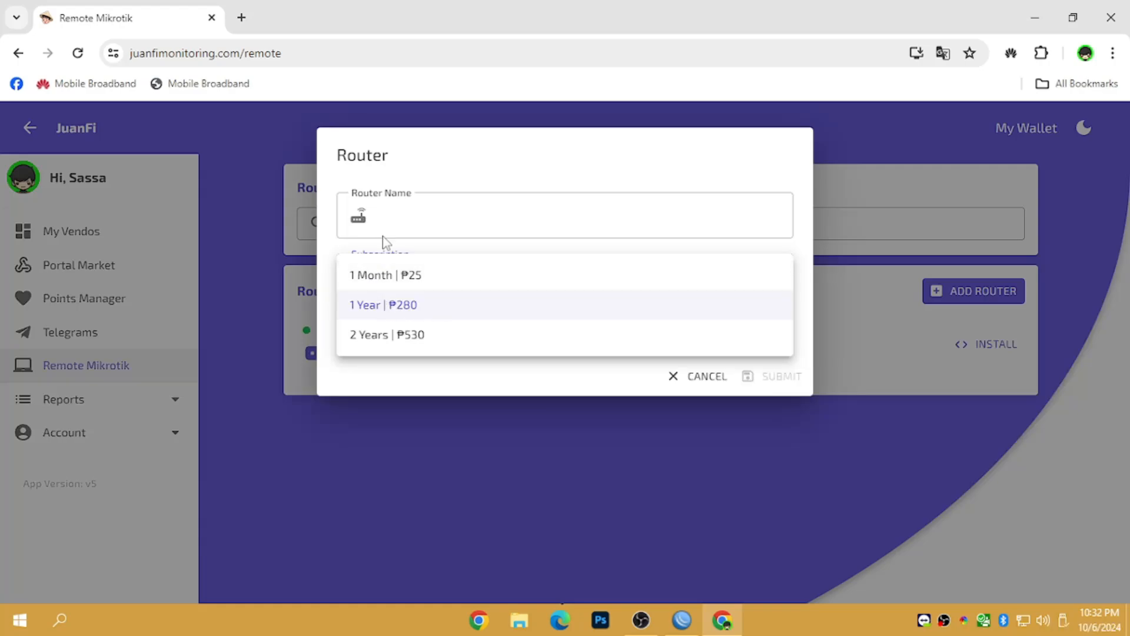
click(409, 348)
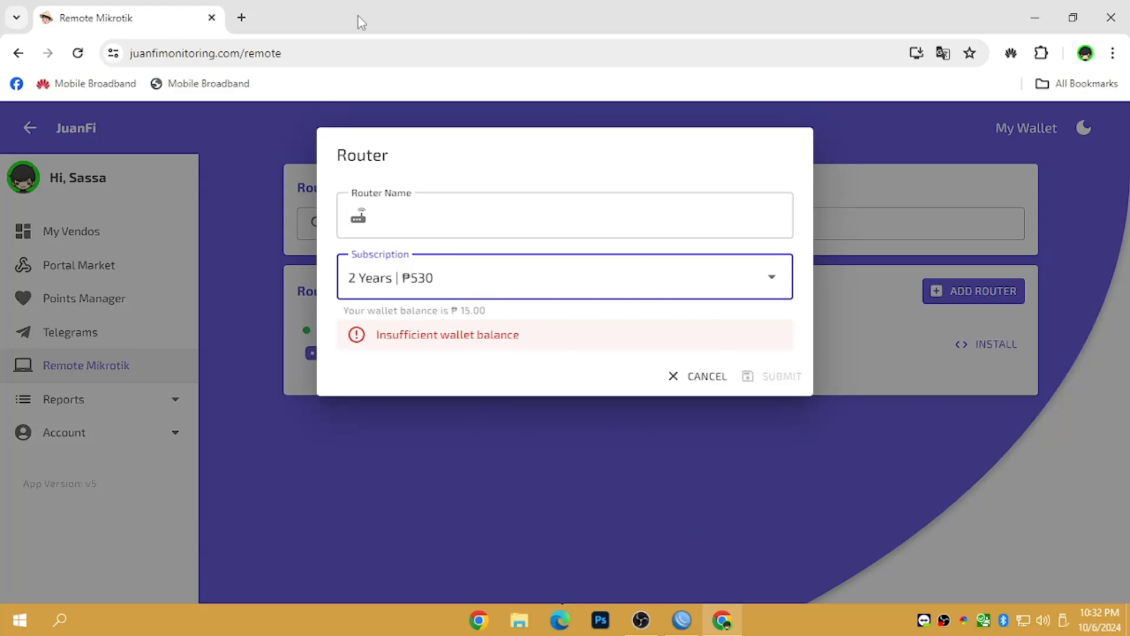
click(701, 375)
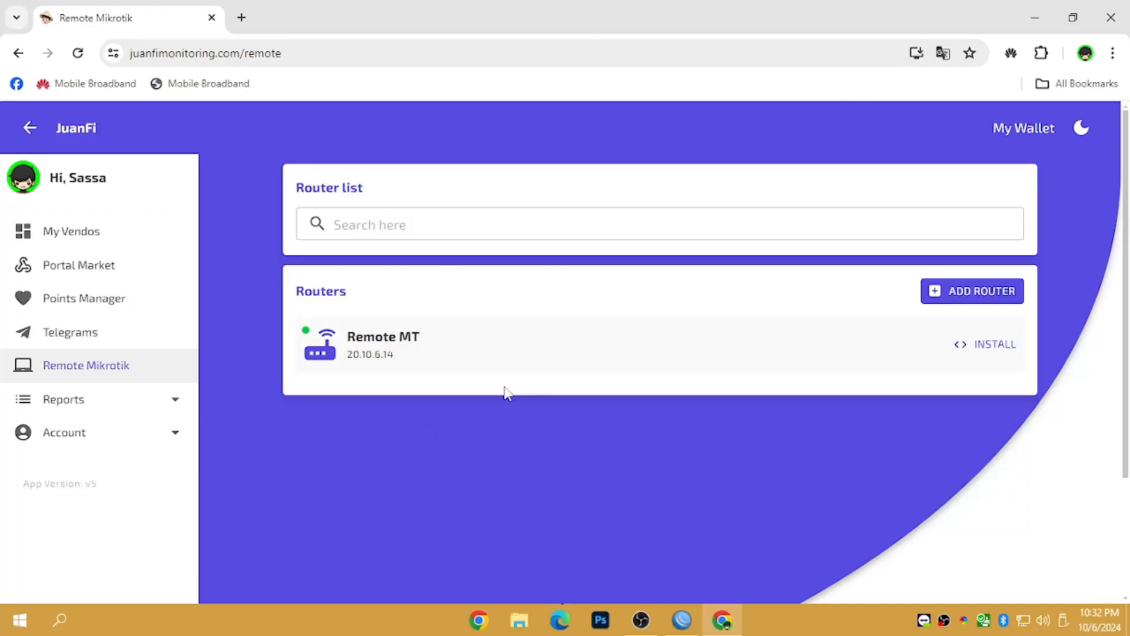
- Show and dismiss Remote MT's VPN installer, then open the Remote MT router details page
click(993, 345)
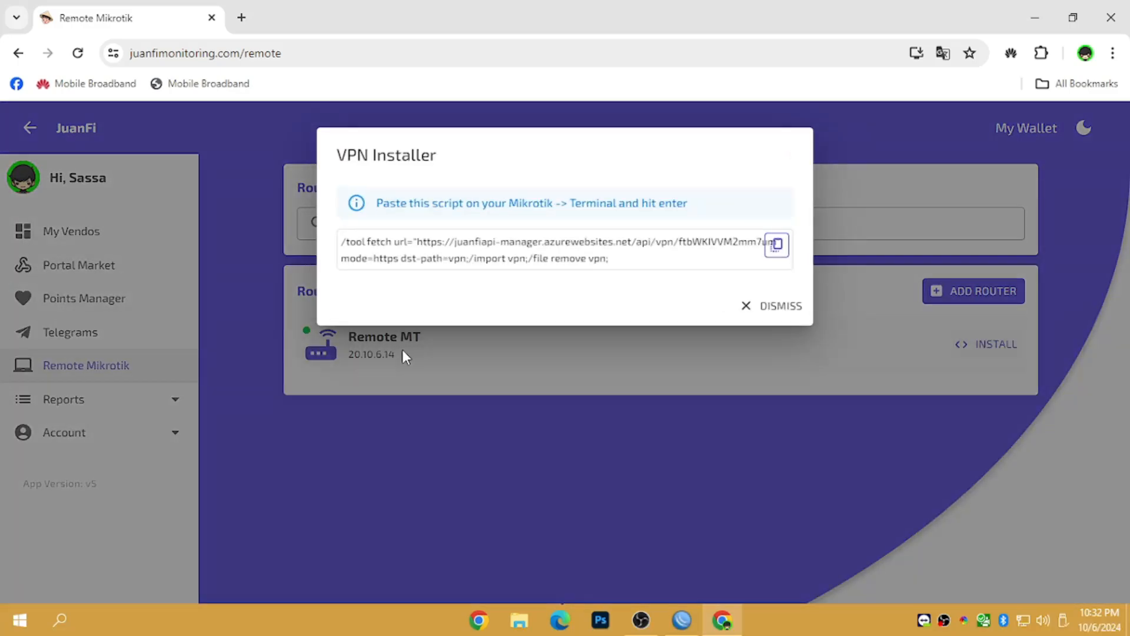
click(779, 310)
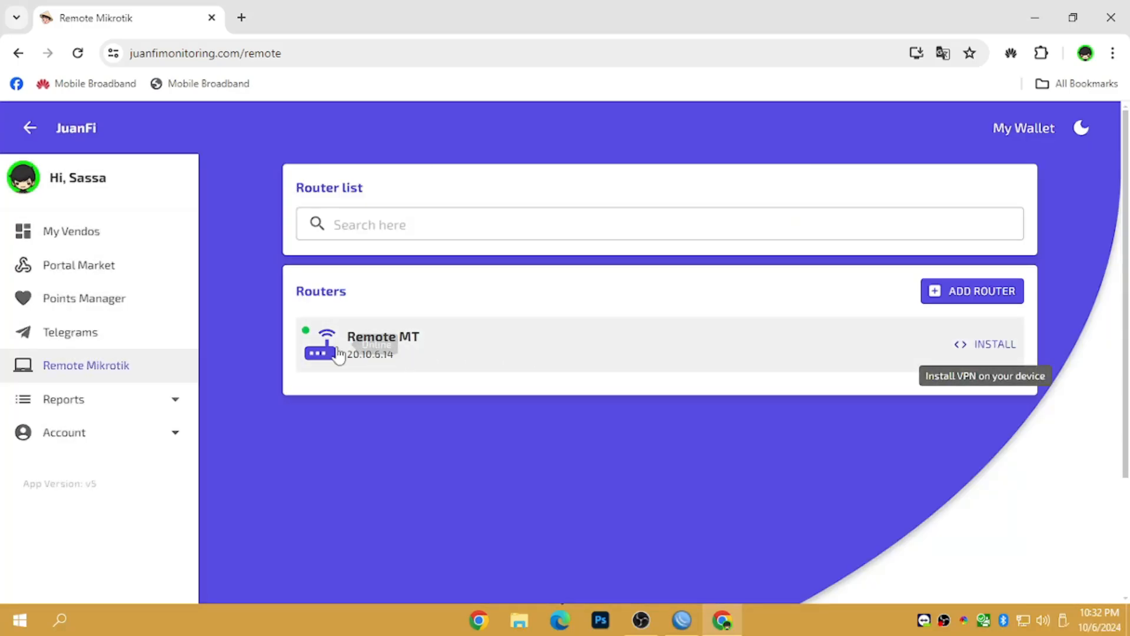
click(376, 345)
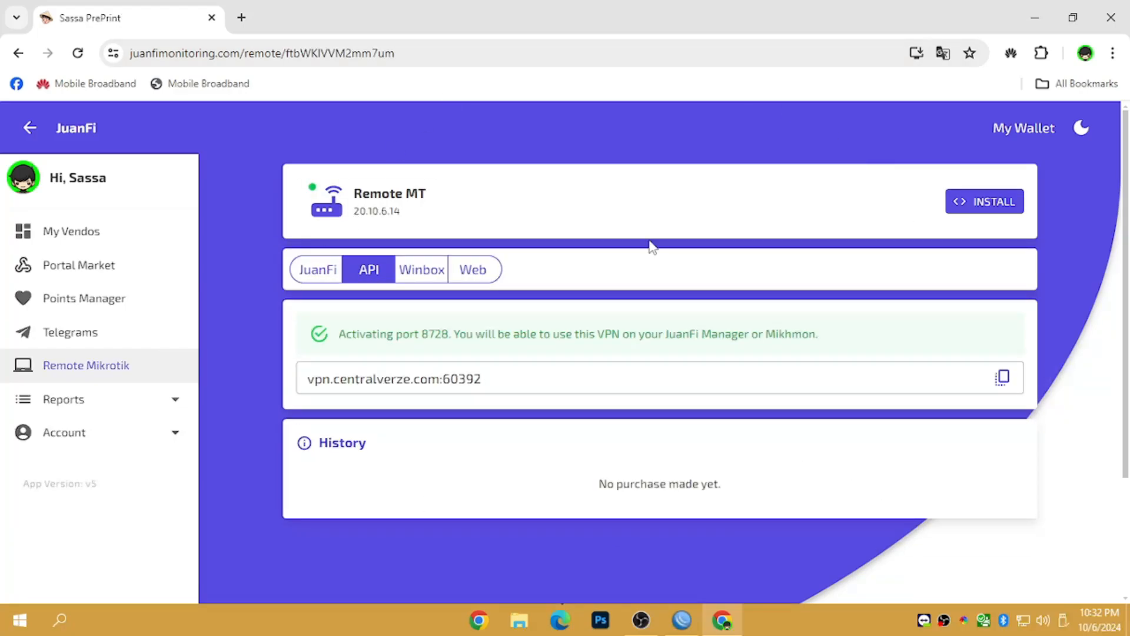
- Review the router's JuanFi, Winbox and Web tabs, including the port 80 notice
click(318, 272)
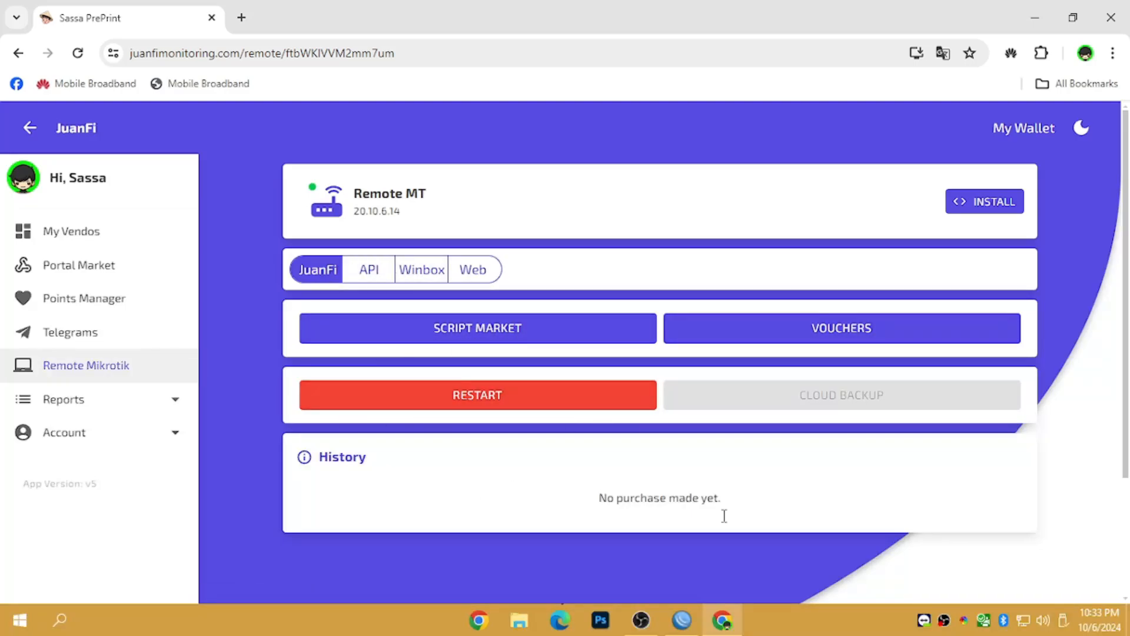
click(418, 272)
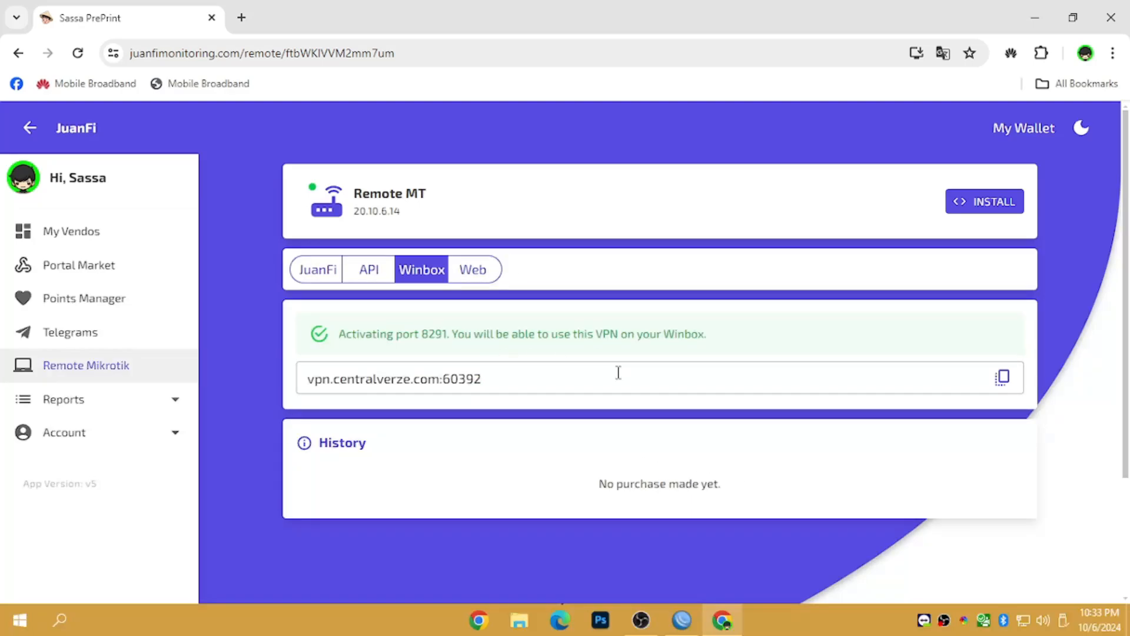
click(481, 269)
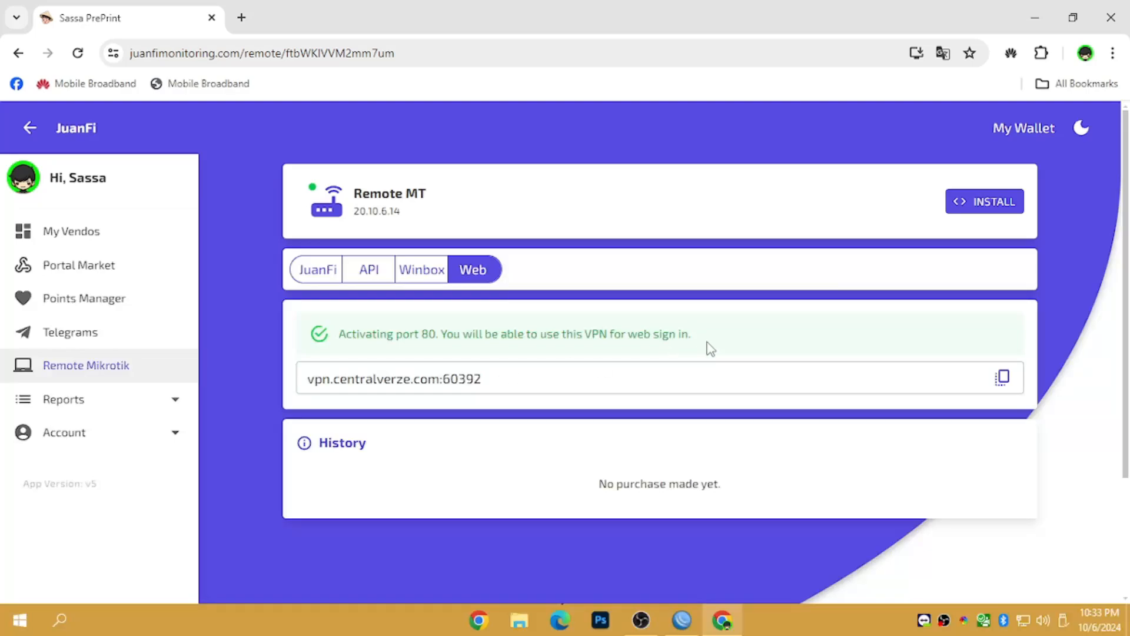
drag(707, 342, 354, 322)
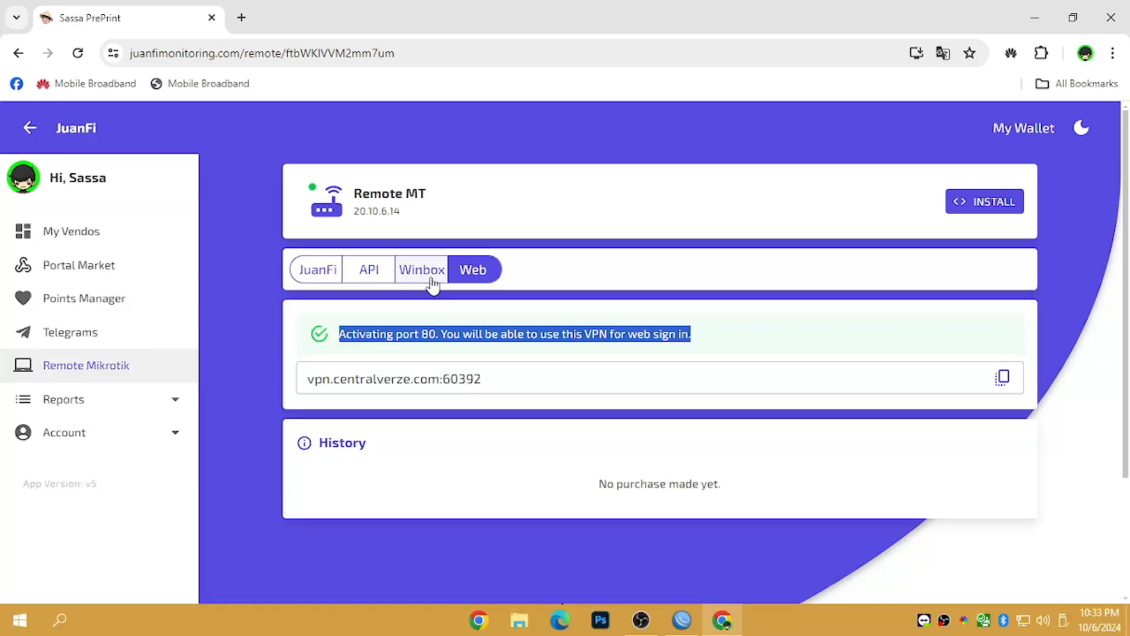
click(714, 339)
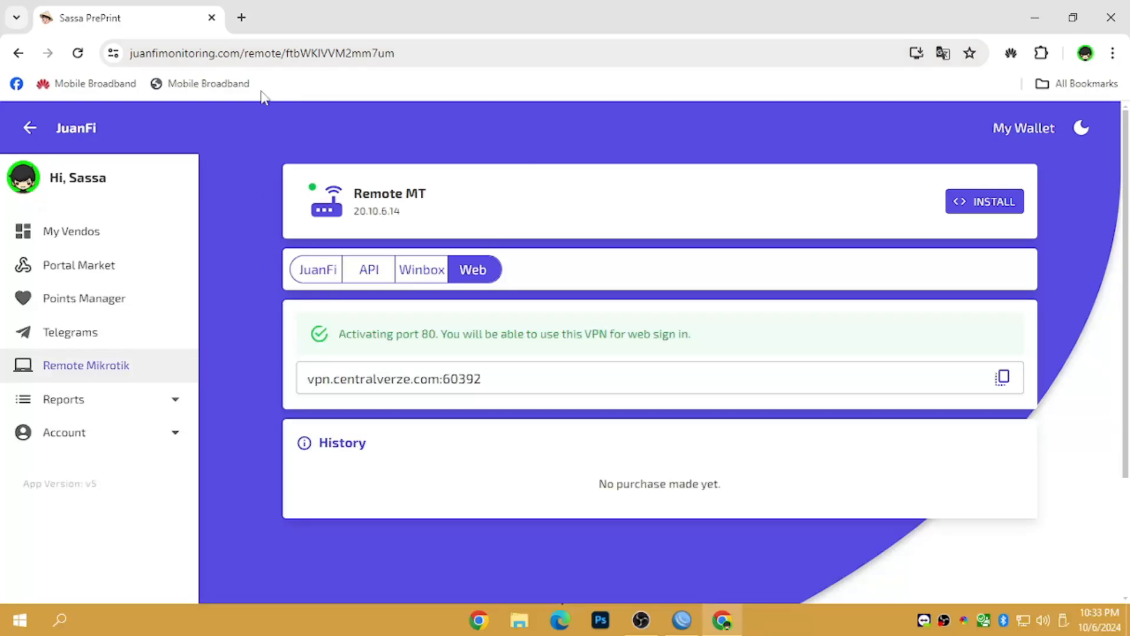
- Read the API tab's port 8728 notice, then bring up the VPN installer script
click(367, 277)
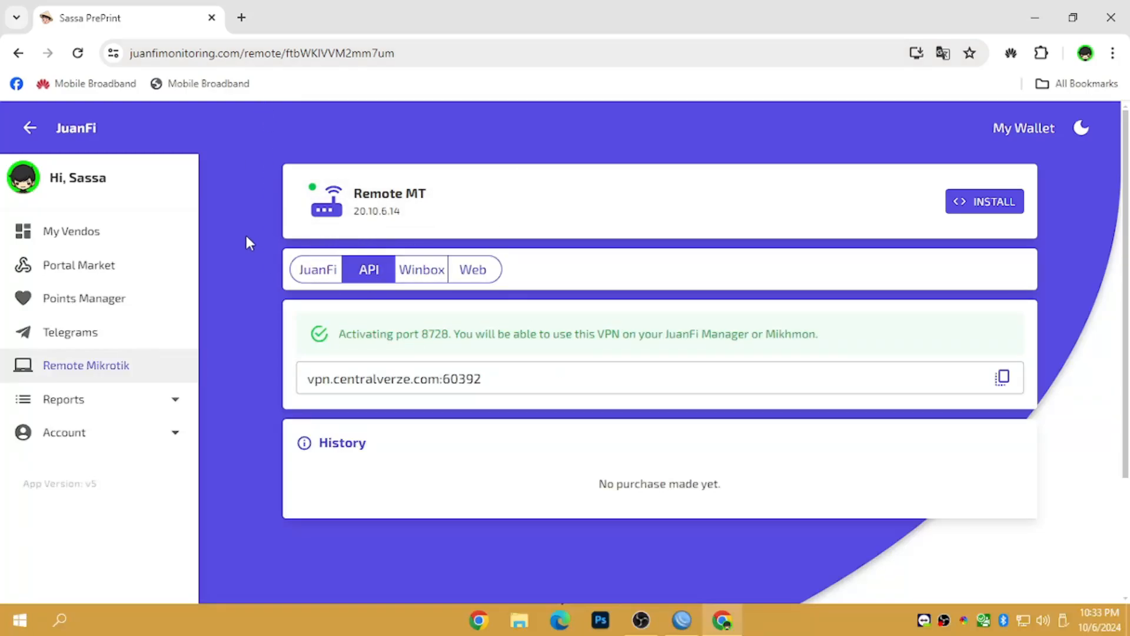
drag(341, 338, 841, 338)
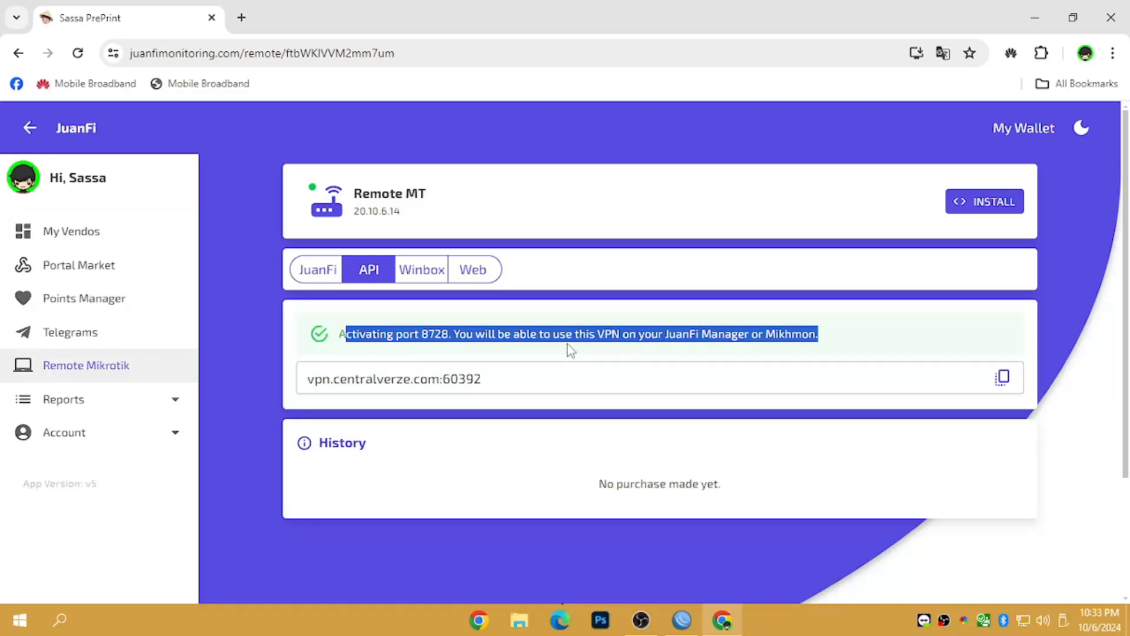
click(700, 350)
drag(745, 340, 658, 347)
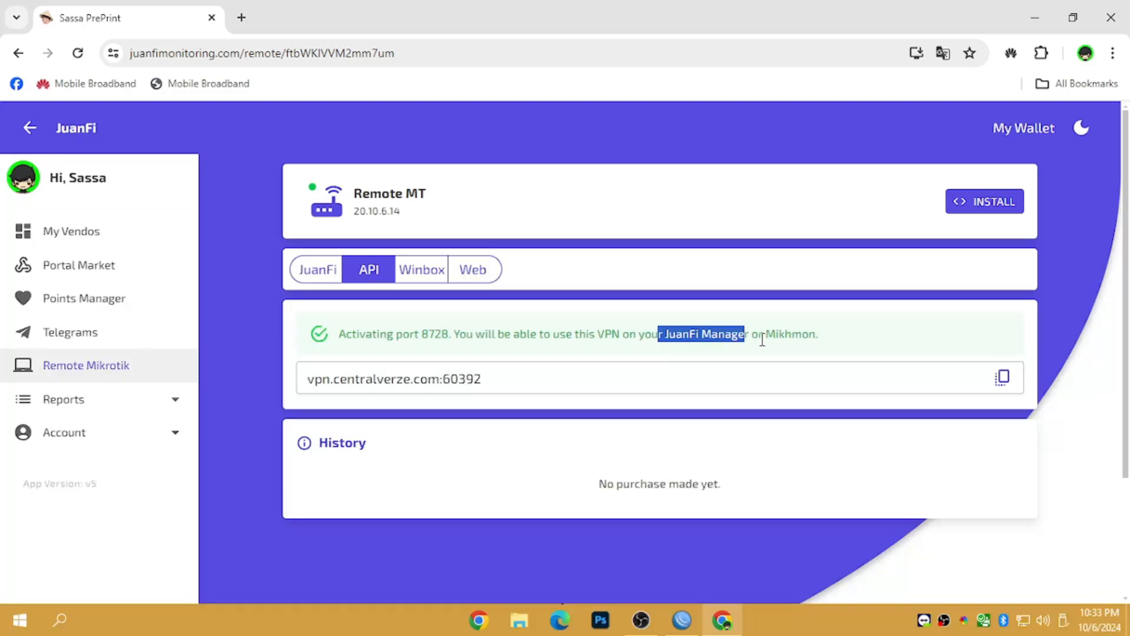
drag(830, 339, 760, 333)
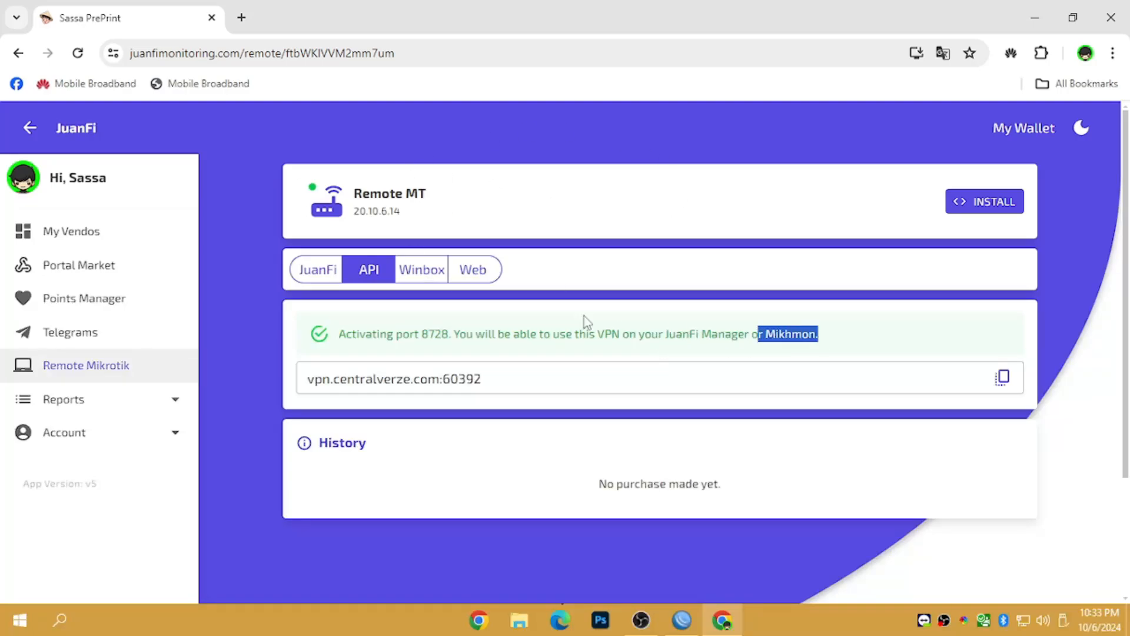
click(681, 324)
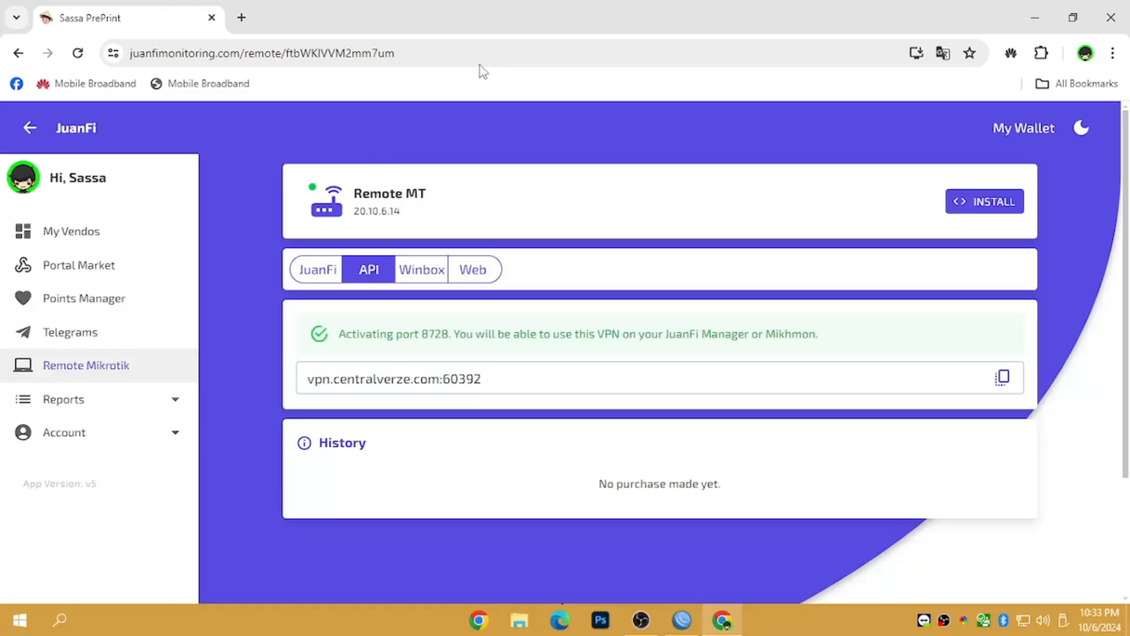
click(997, 206)
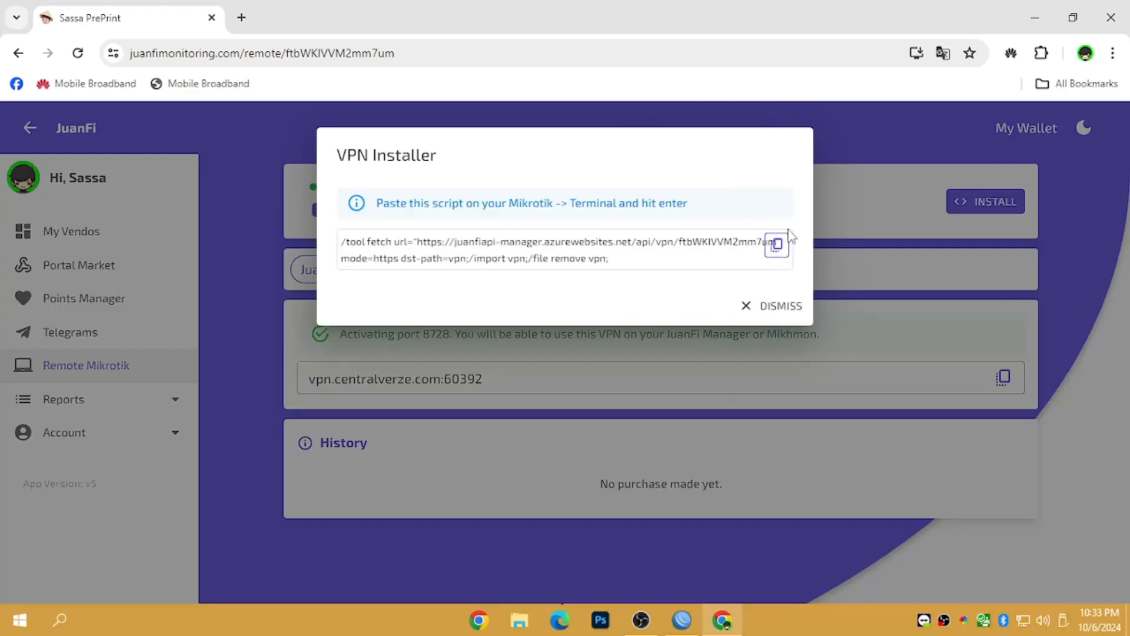
- Copy the /tool fetch installer script and paste it into a new WinBox terminal, answering n
click(776, 245)
click(682, 619)
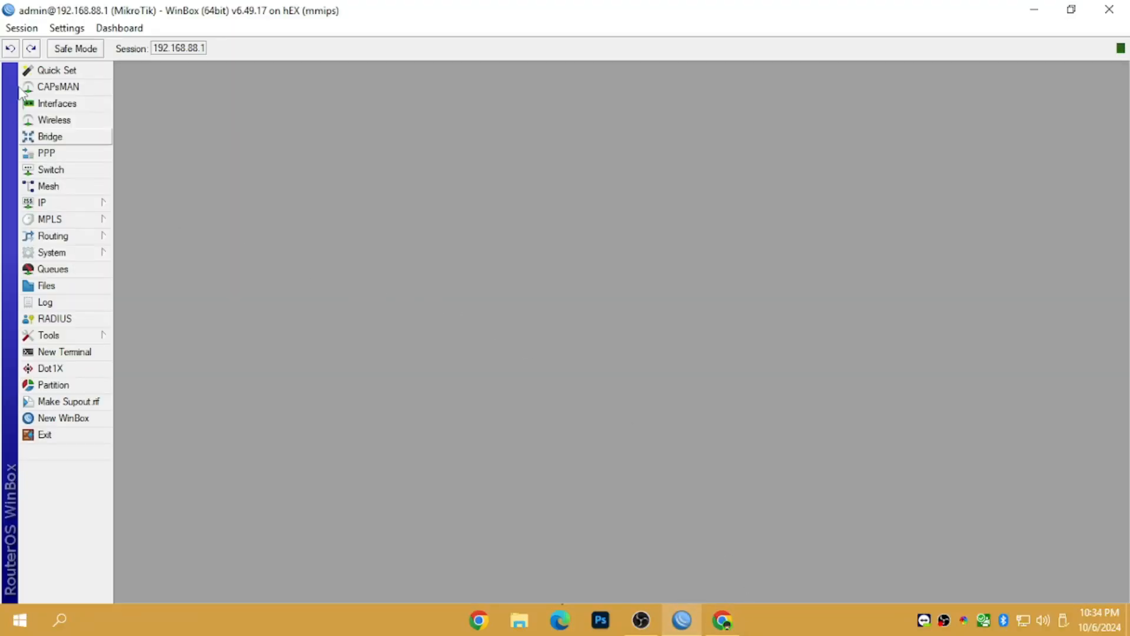
click(50, 352)
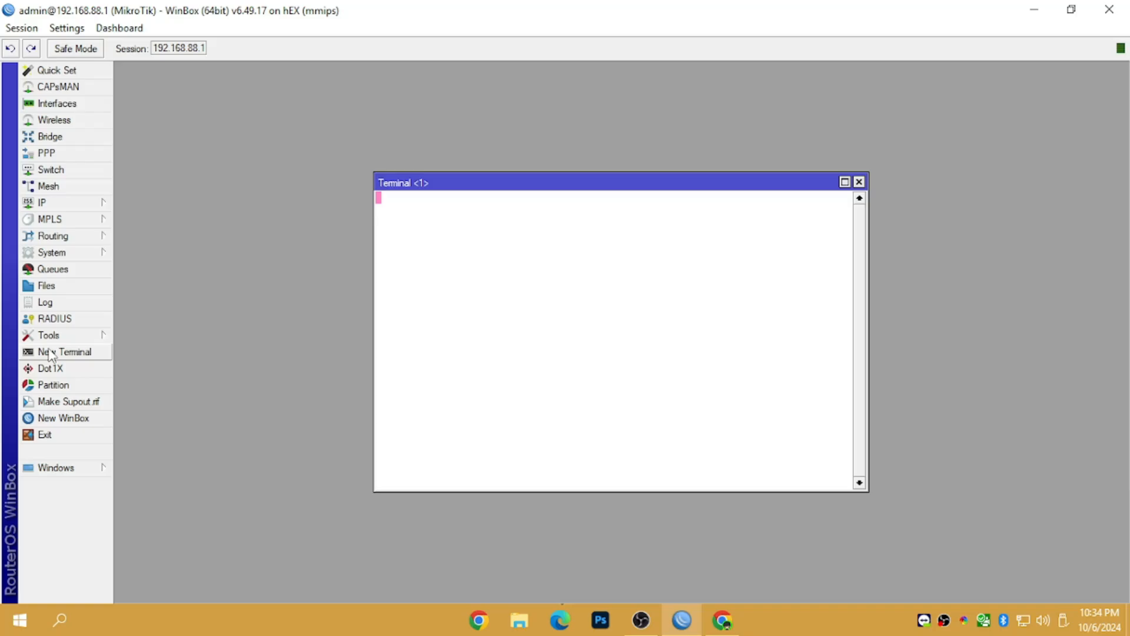
text(n)
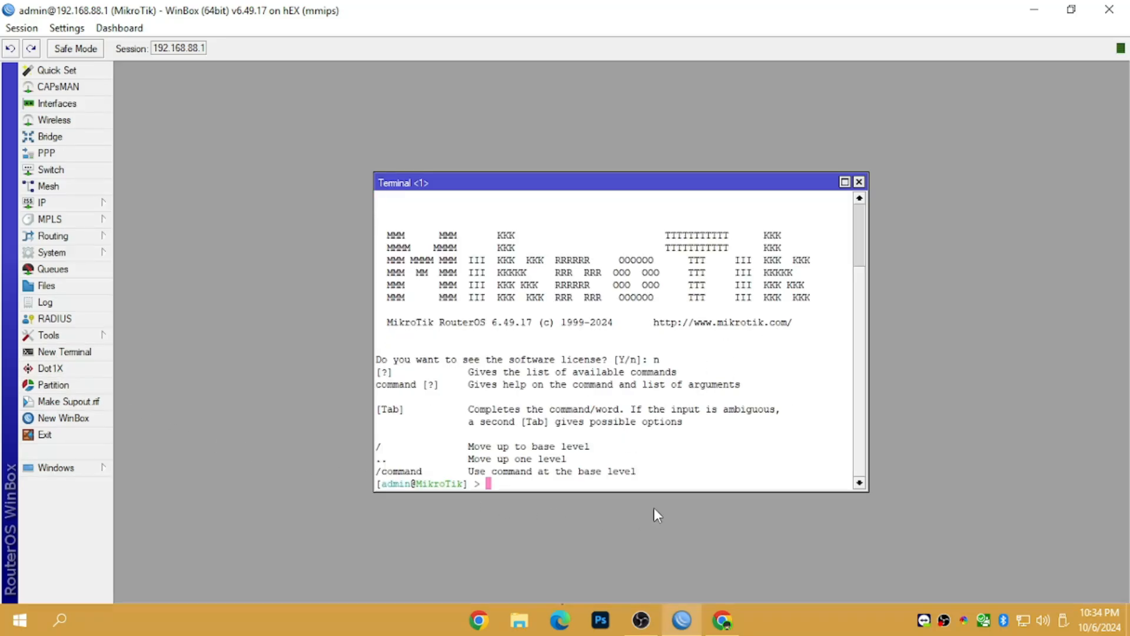
mouse_move(681, 620)
click(722, 619)
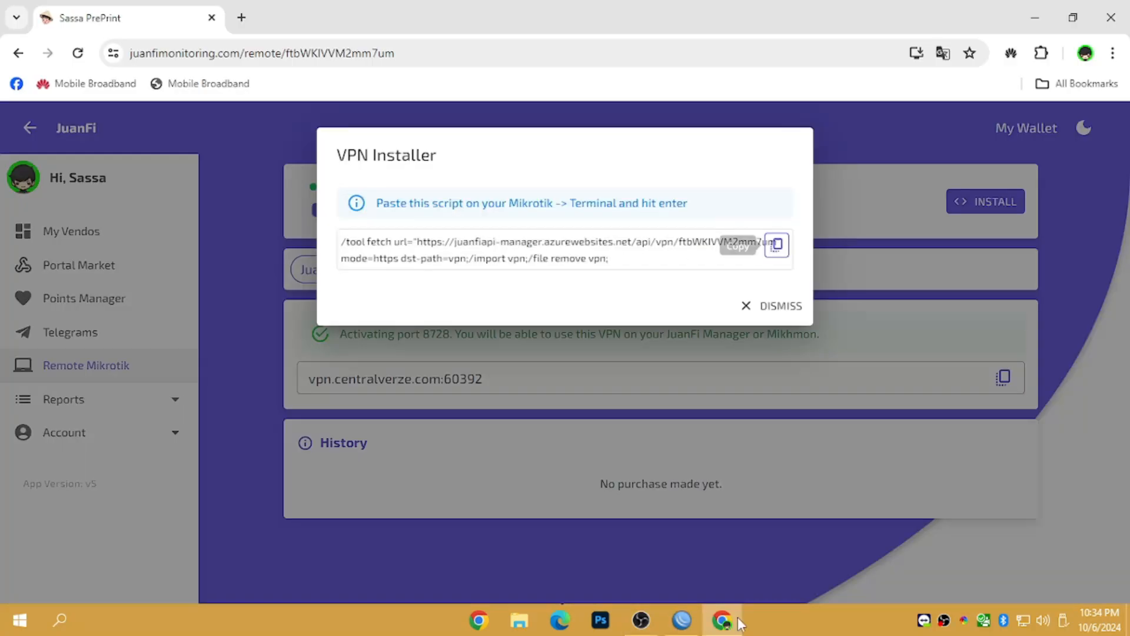
click(777, 245)
click(681, 620)
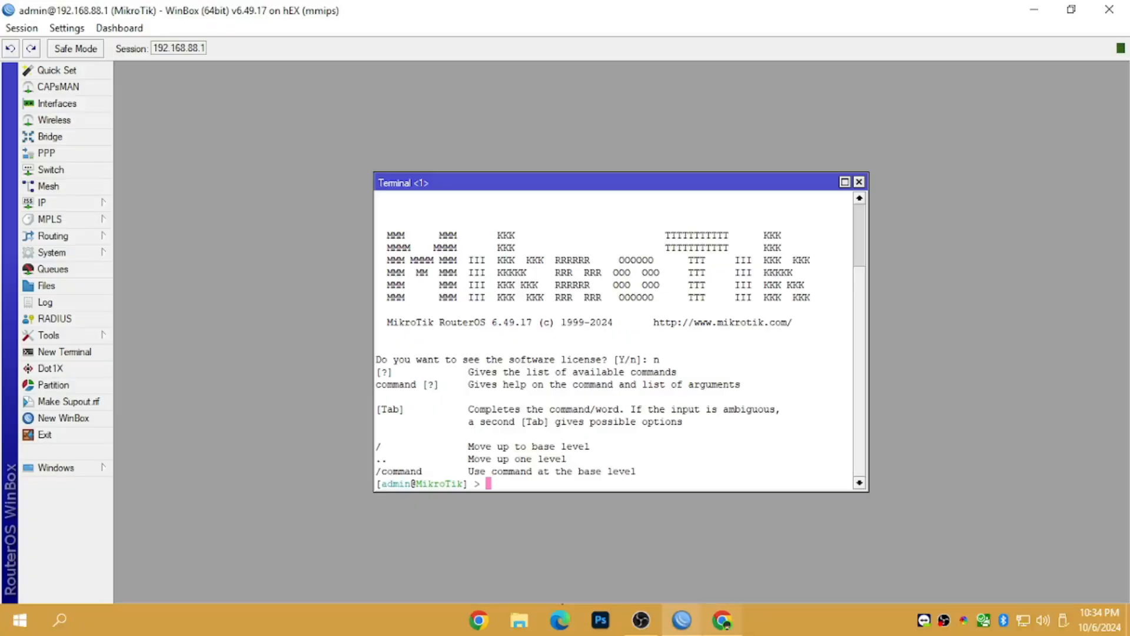
right_click(526, 481)
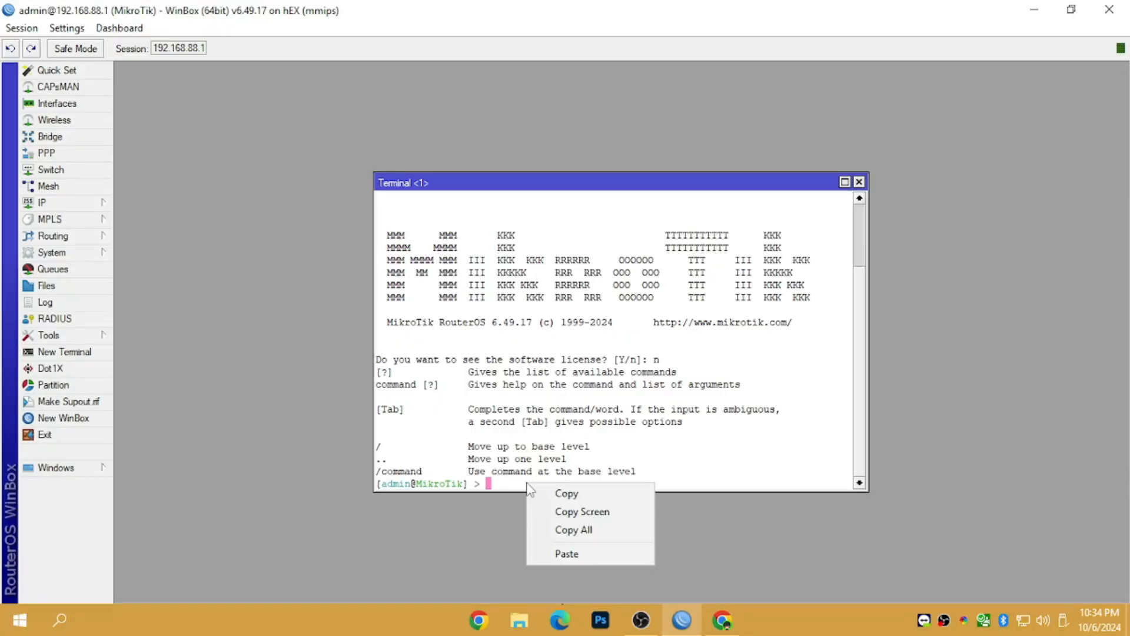
click(564, 552)
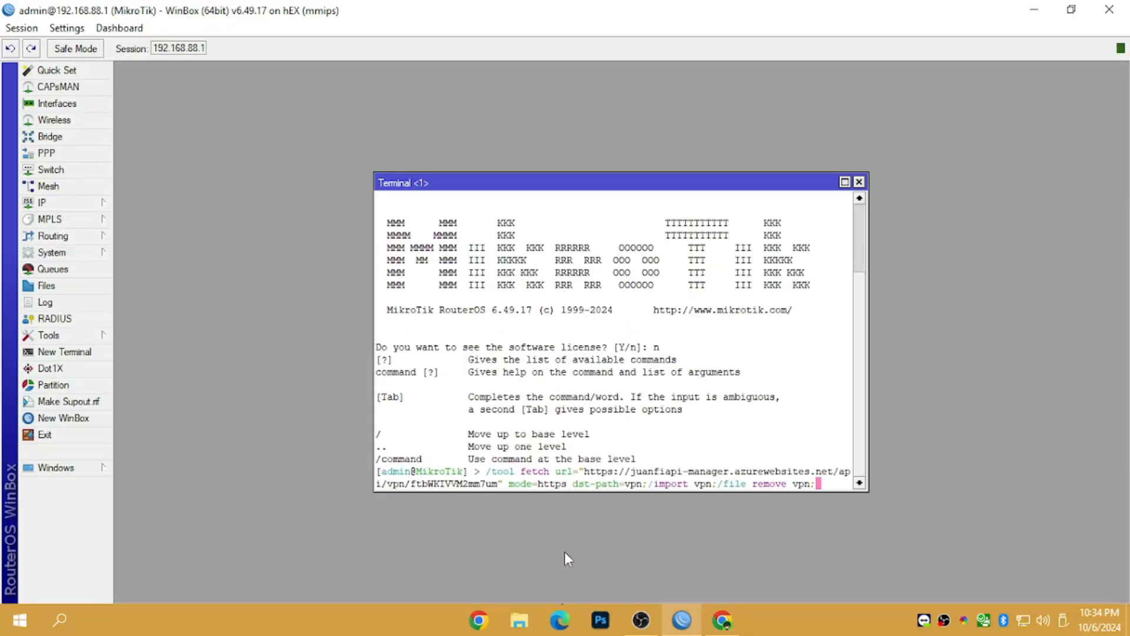
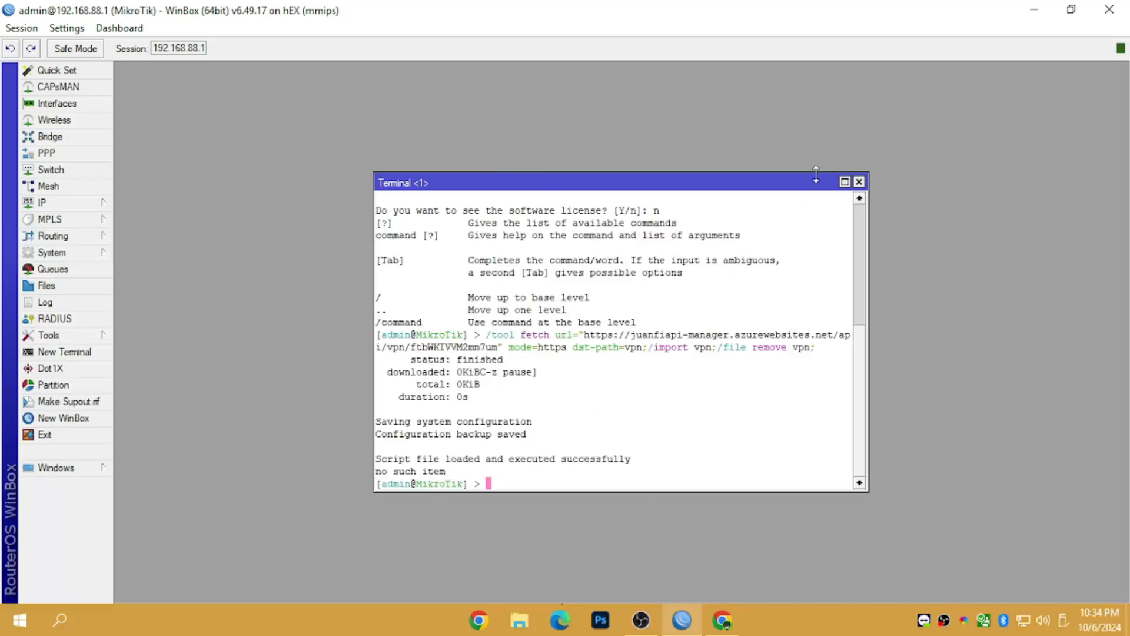
- Close the WinBox terminal and find the new RemoteWinbox SSTP client in the Interfaces list
click(859, 182)
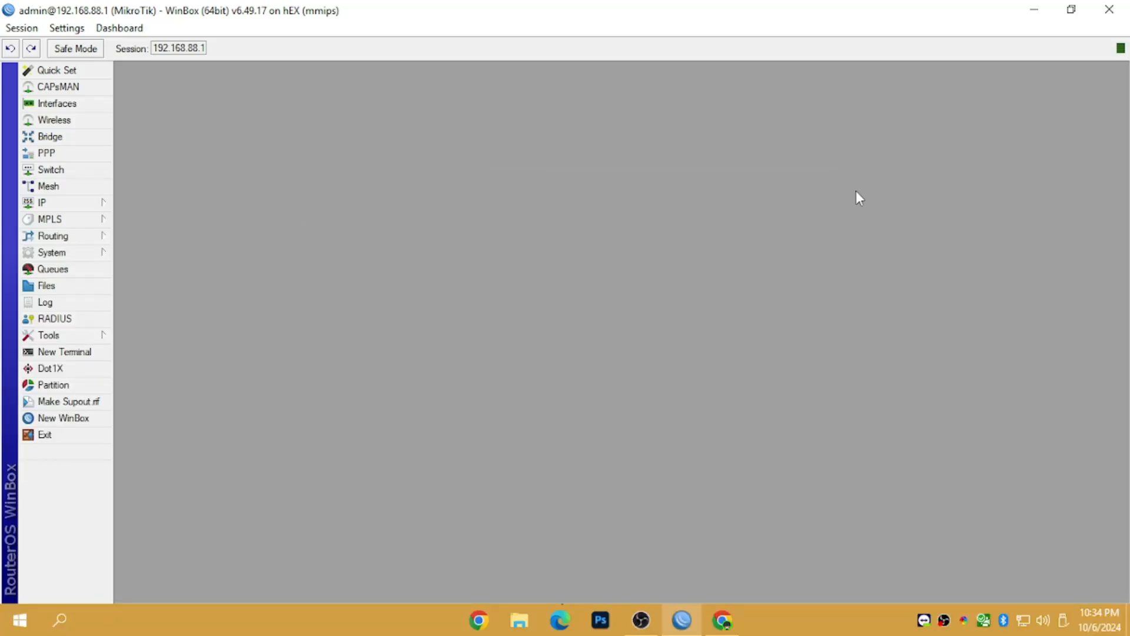
click(86, 119)
click(1119, 205)
click(77, 105)
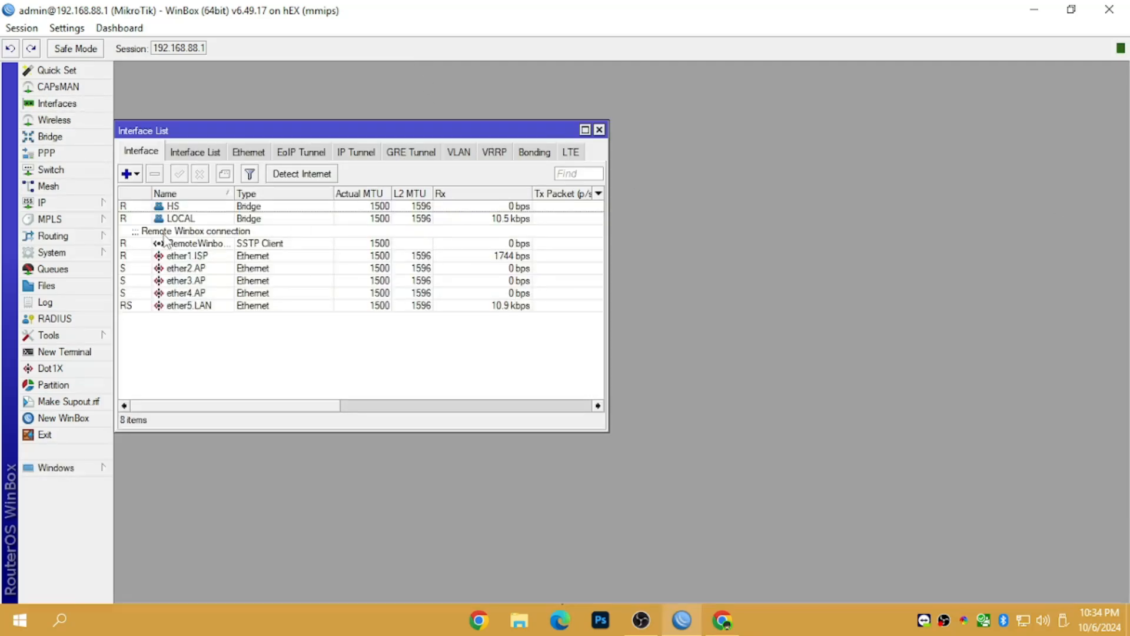
click(251, 243)
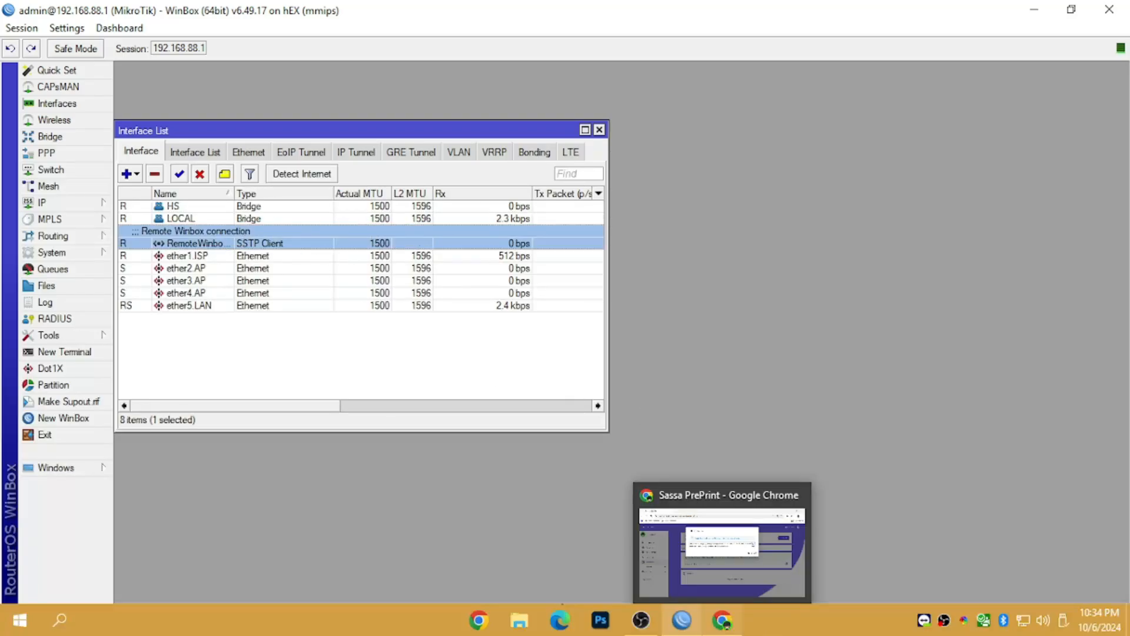
click(722, 620)
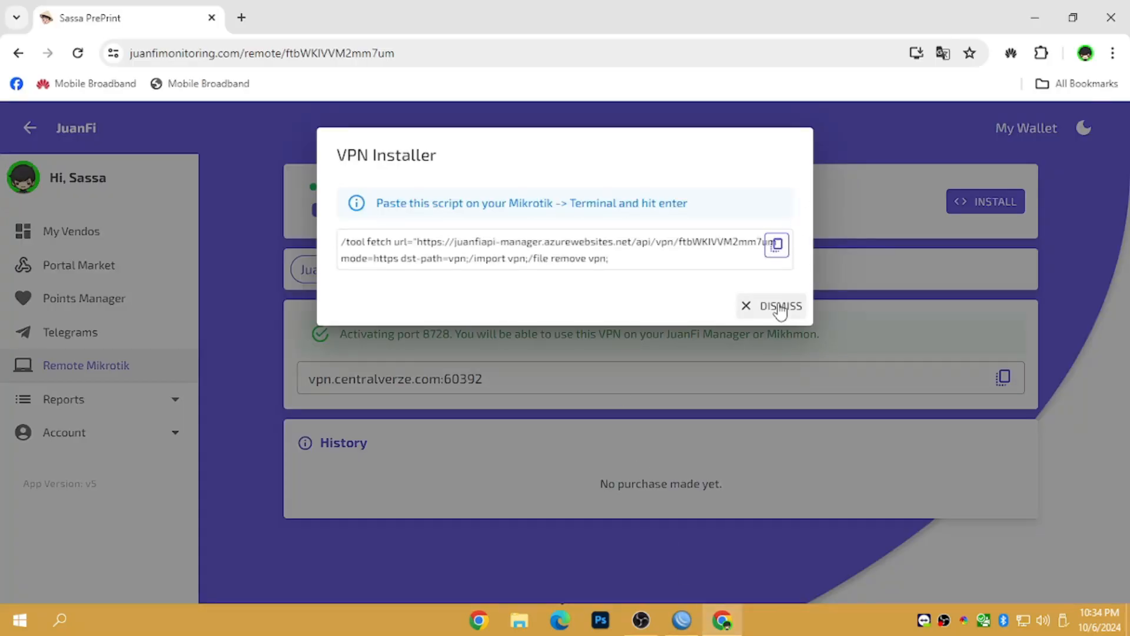
- Dismiss the VPN installer and copy the API address vpn.centralverze.com:60392
click(781, 306)
drag(308, 378, 556, 375)
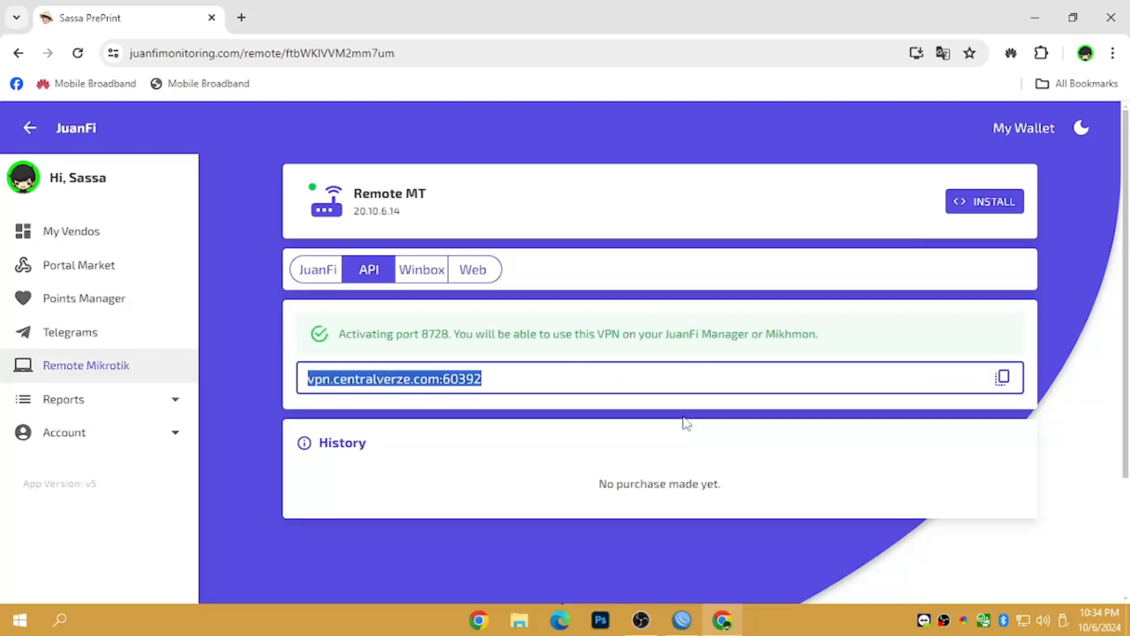
click(1003, 377)
drag(557, 378, 424, 406)
click(583, 378)
click(1007, 385)
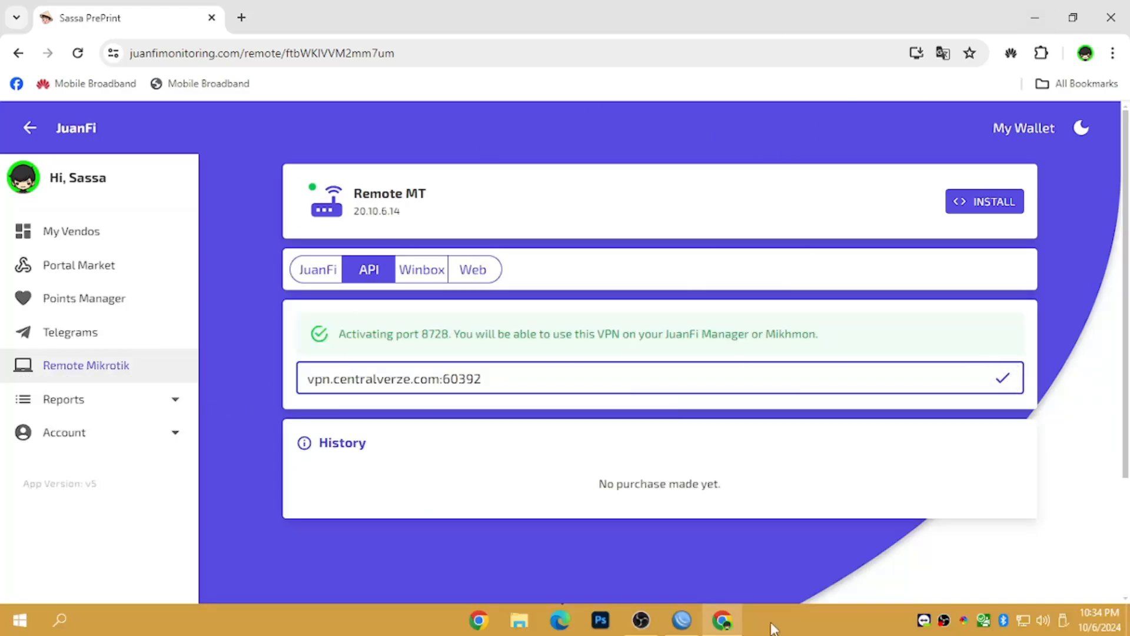
click(682, 620)
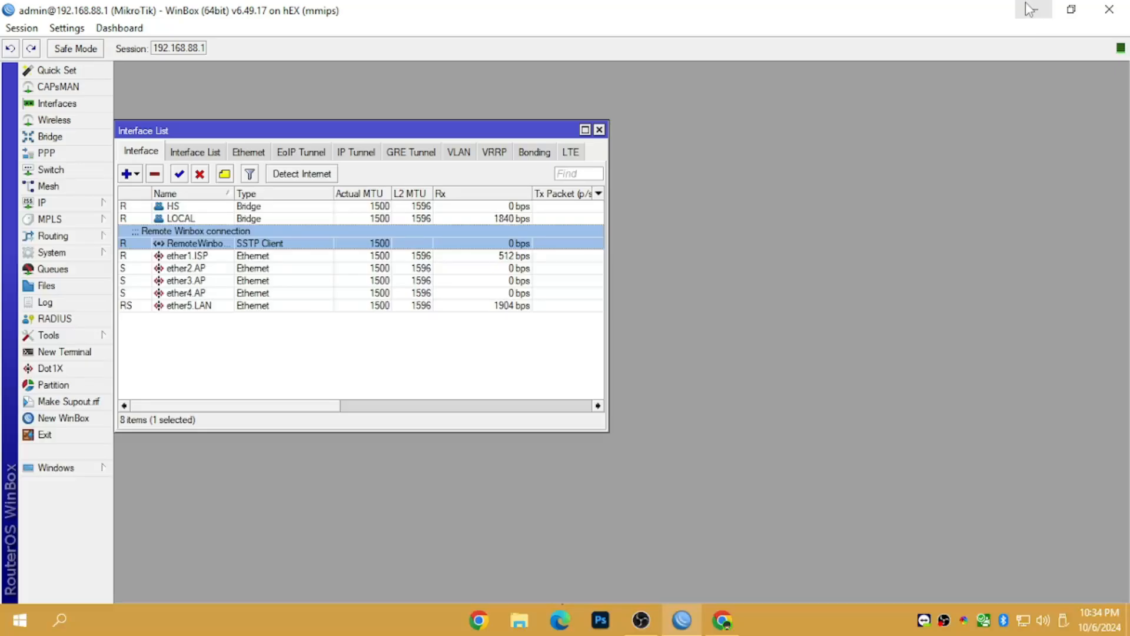
click(520, 619)
- Launch MikhmonWebserver.exe from Downloads > Mikhmonv4b2, relaunching it until the server runs
click(63, 253)
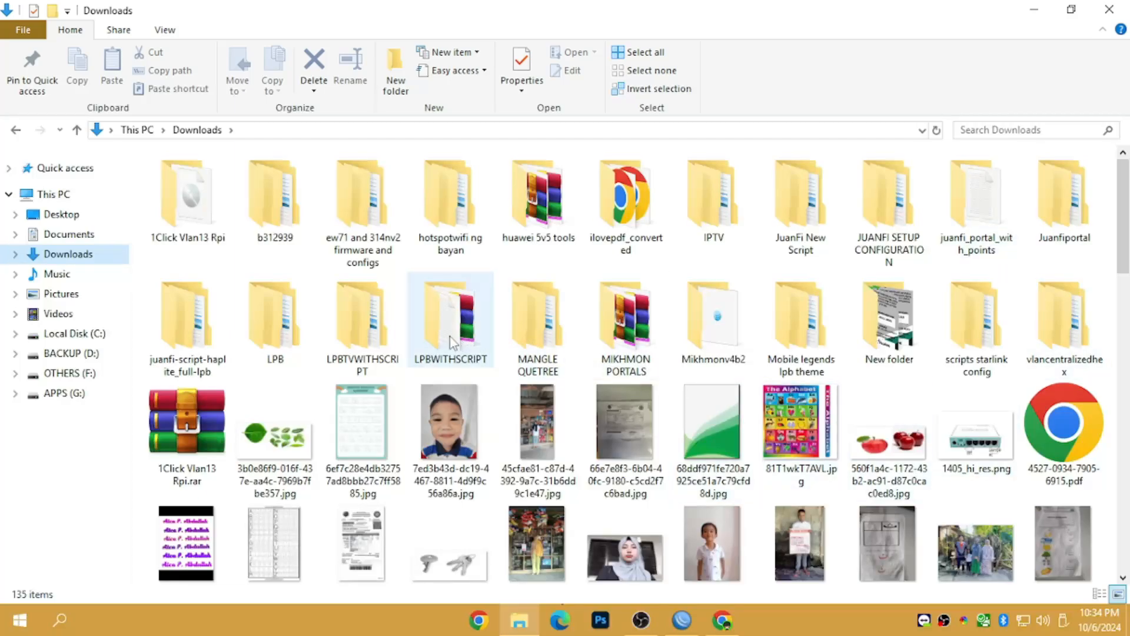
double_click(735, 337)
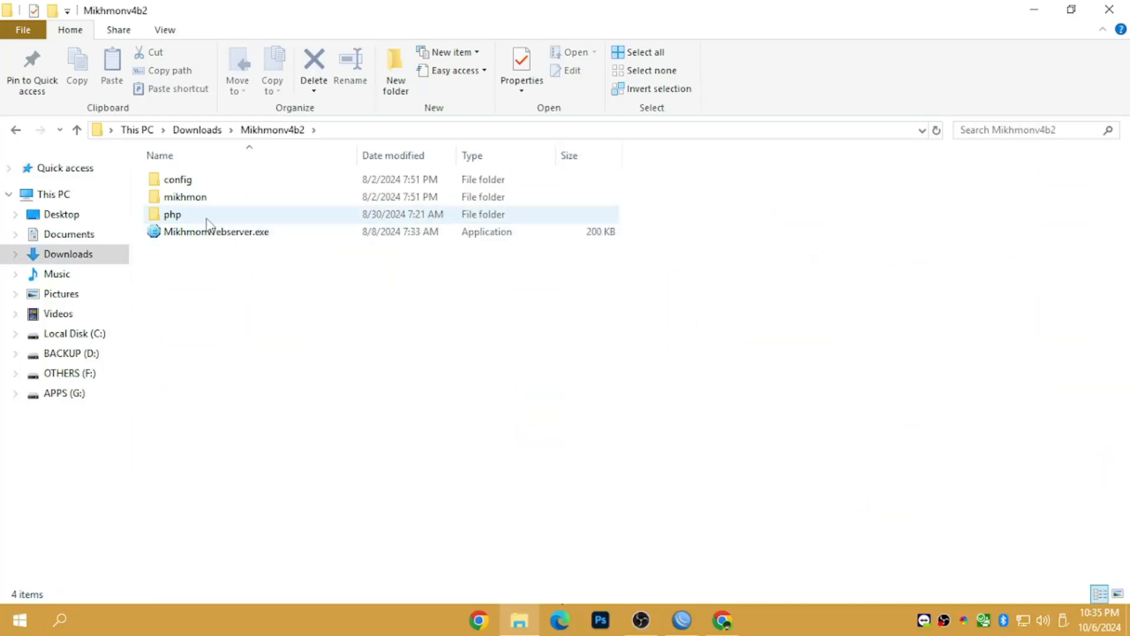
double_click(207, 232)
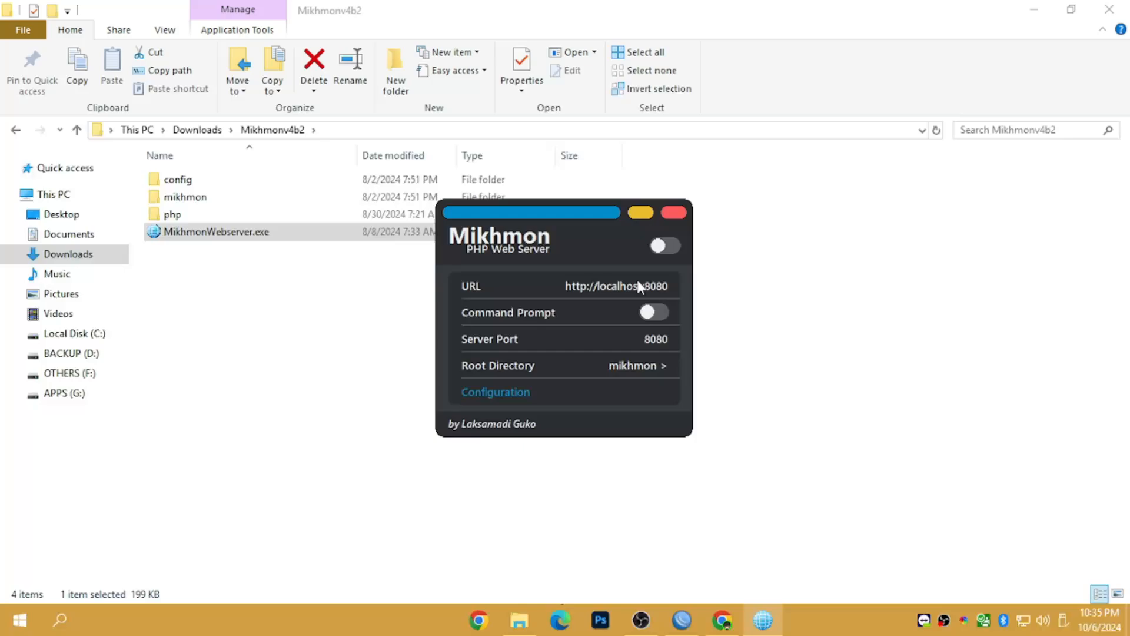
click(665, 217)
double_click(321, 239)
click(674, 212)
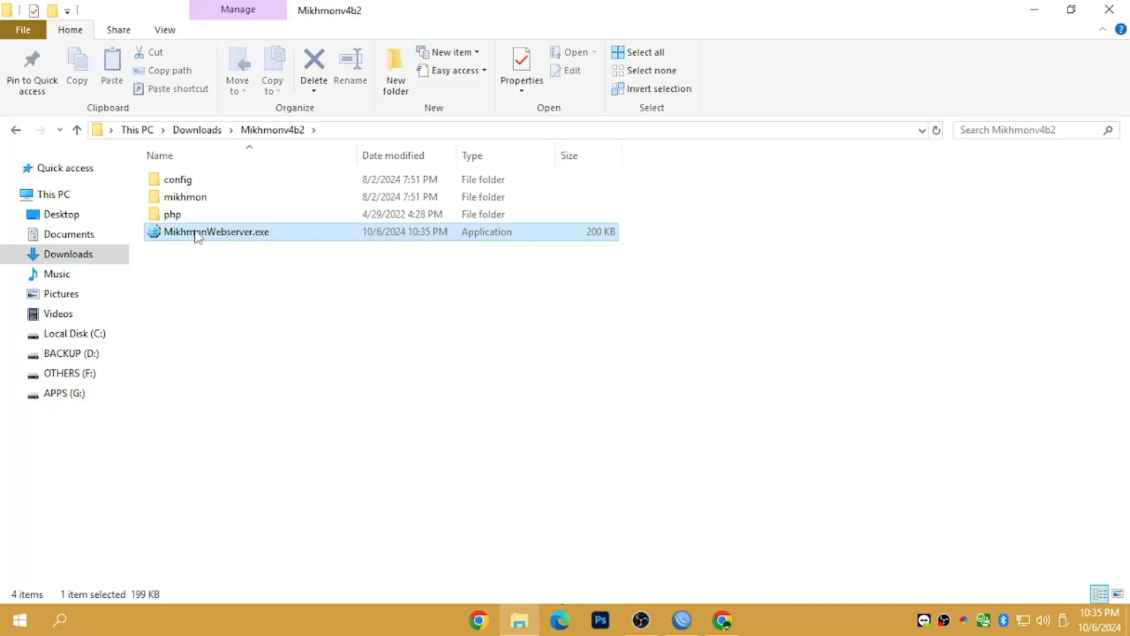
double_click(197, 233)
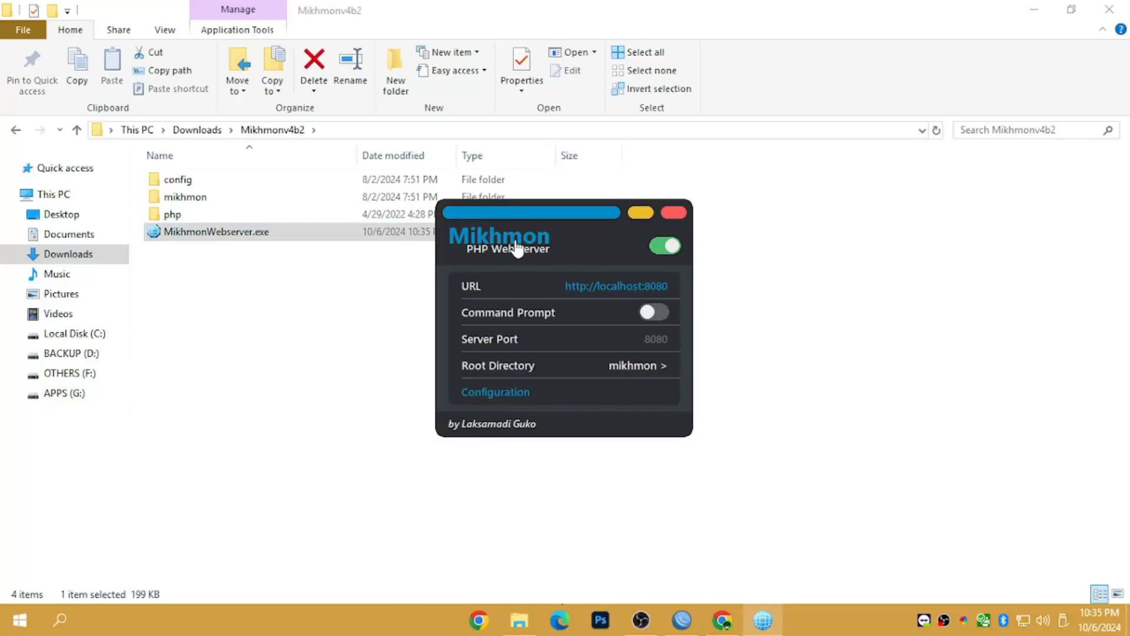
- Open localhost:8080 and log into Mikhmon as admin with the account password
click(609, 288)
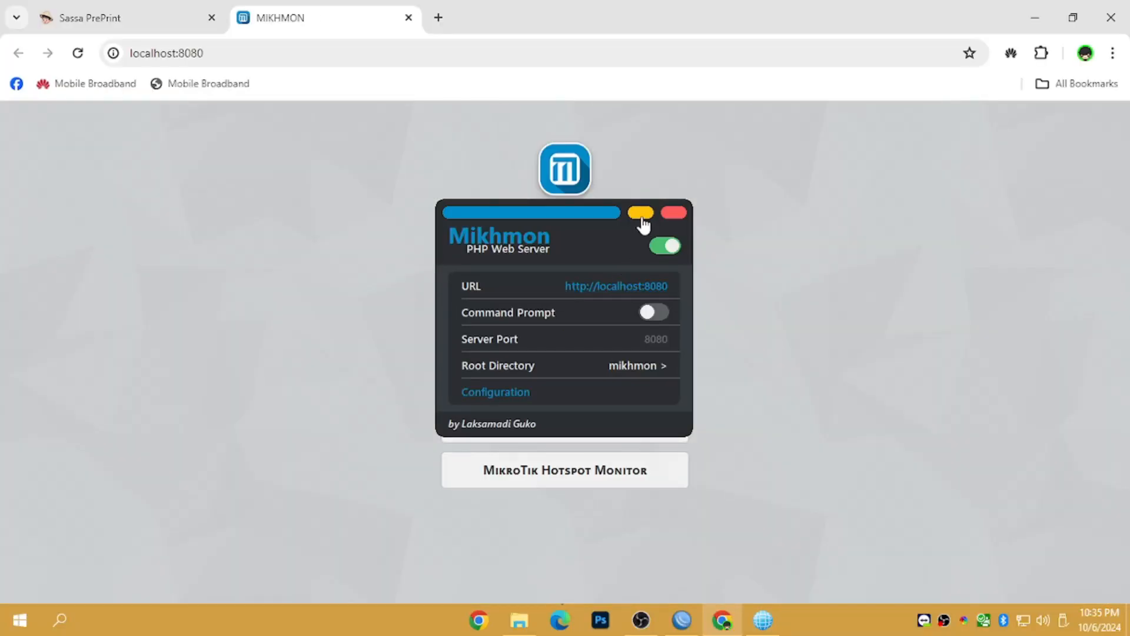
click(642, 214)
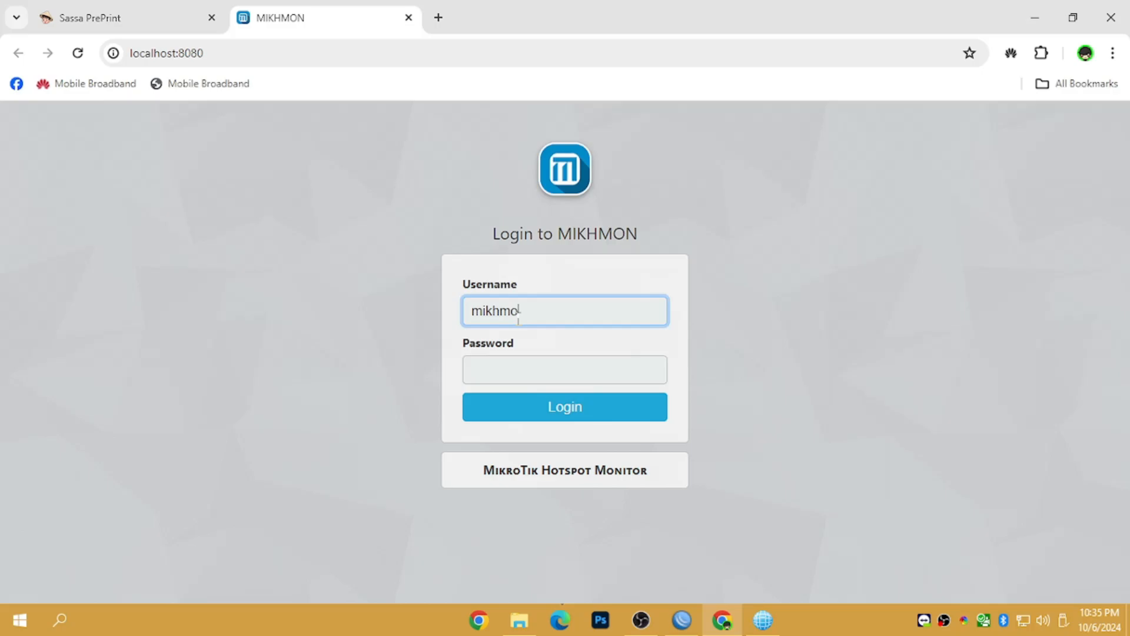
key(Tab)
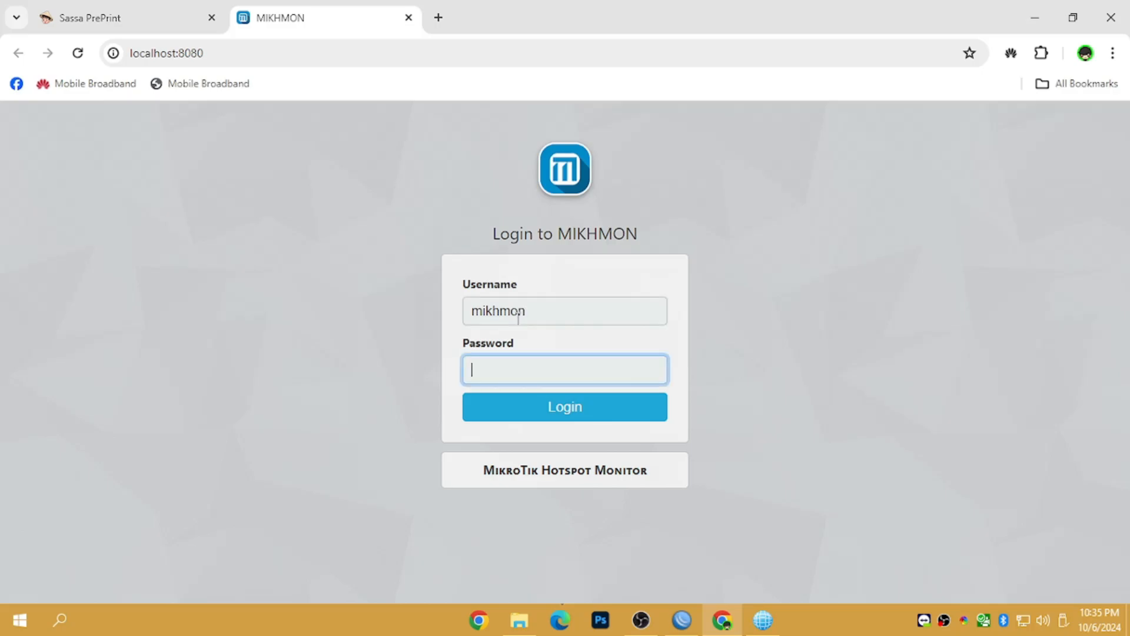
text(••••)
key(Return)
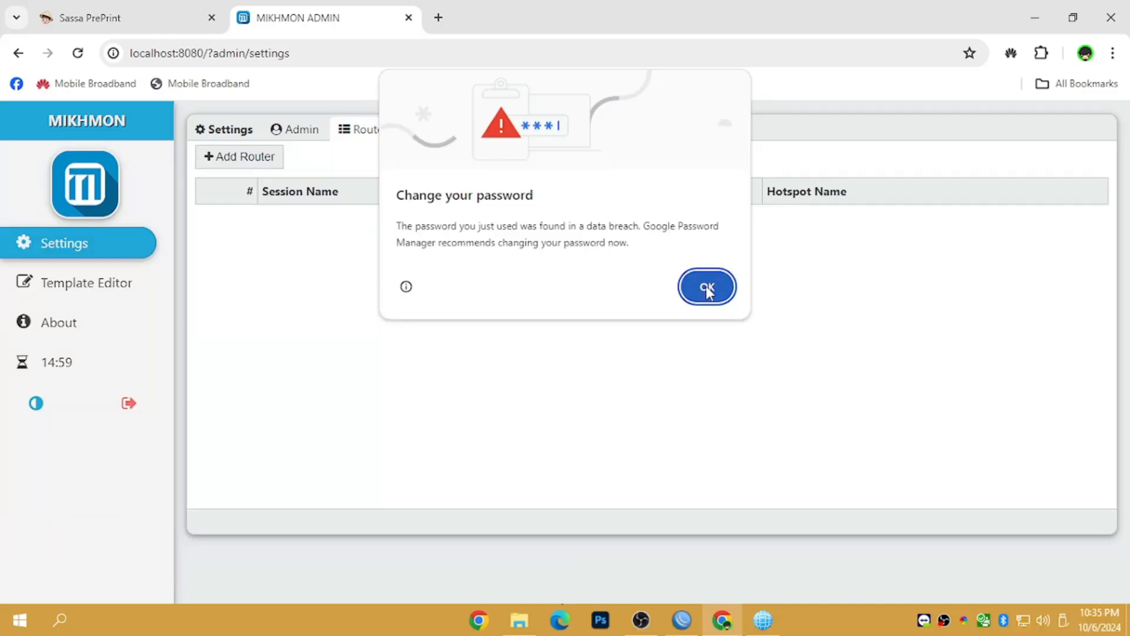
click(706, 286)
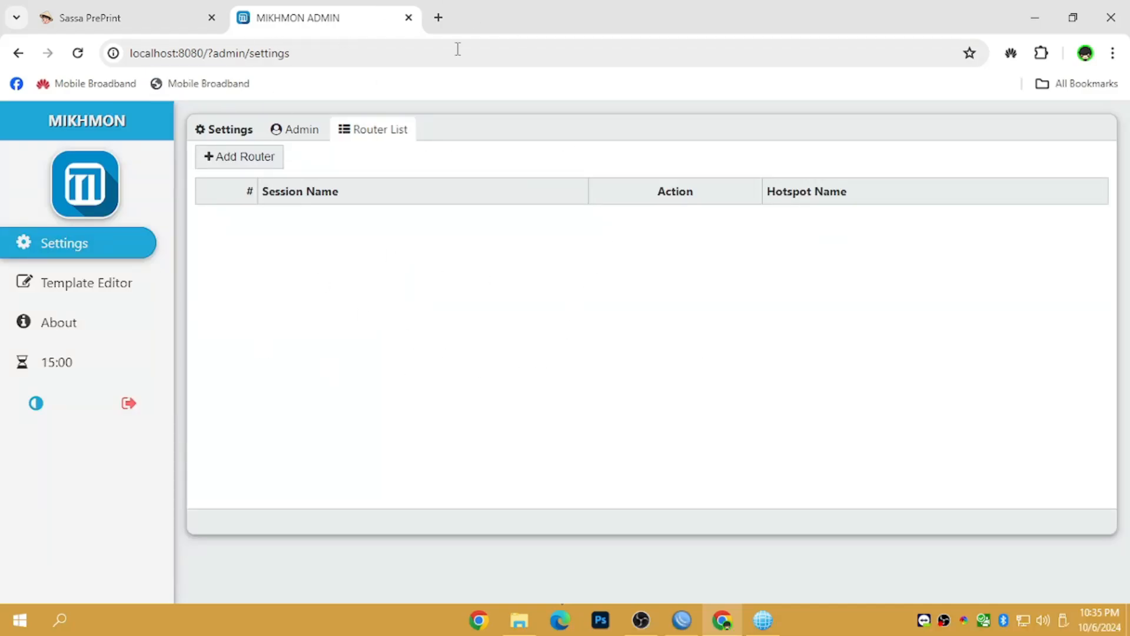
- Add a new Mikhmon router session and name it test
click(242, 160)
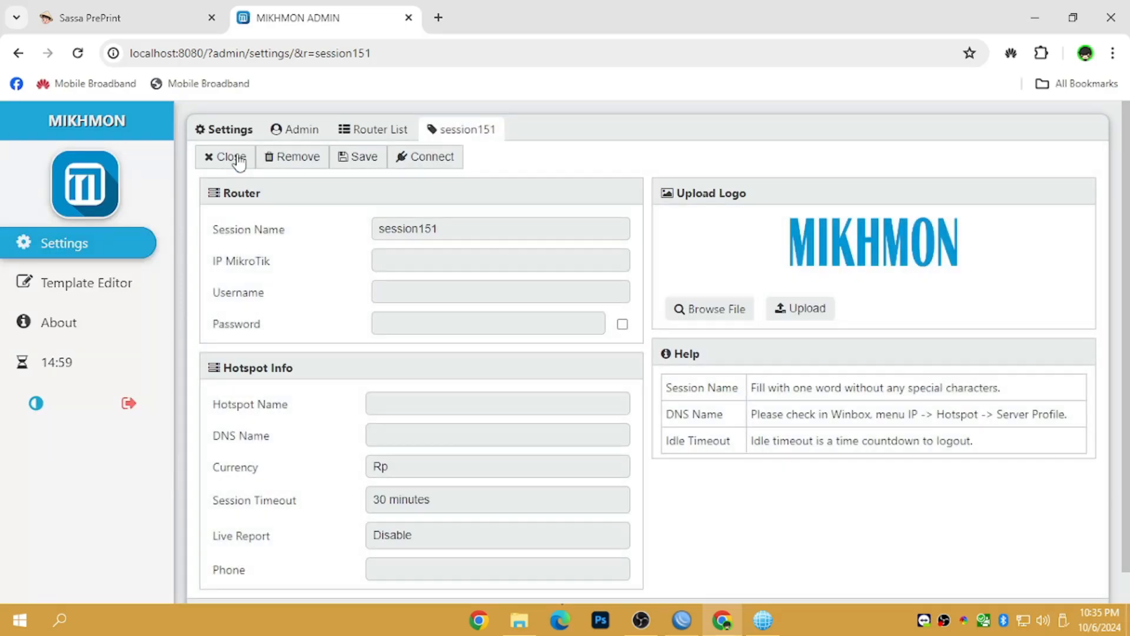
double_click(511, 237)
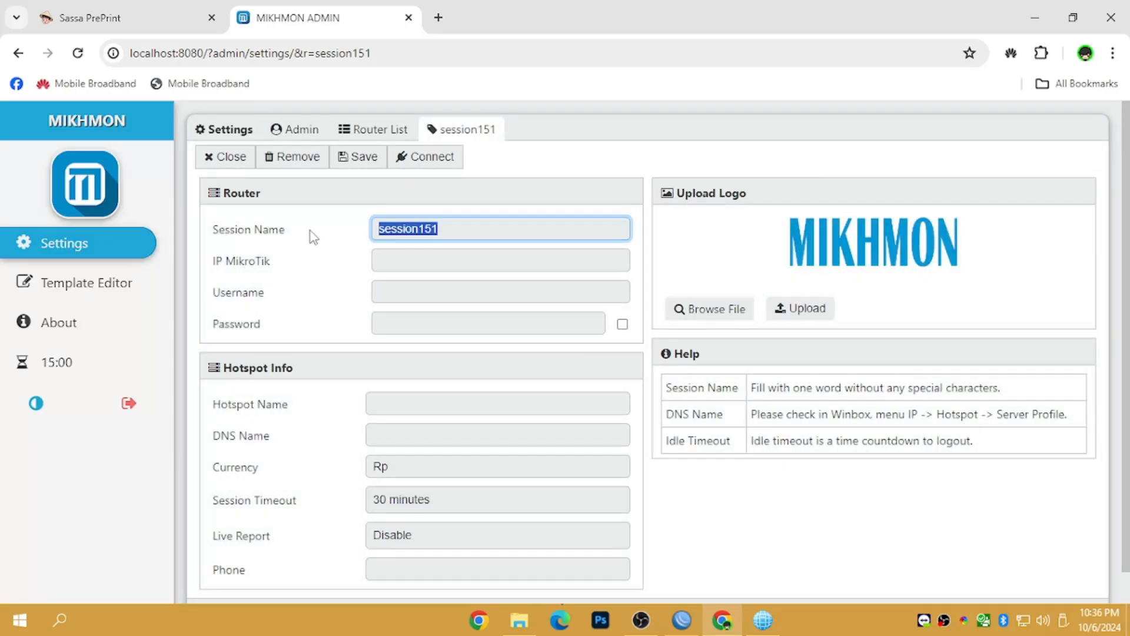
text(test)
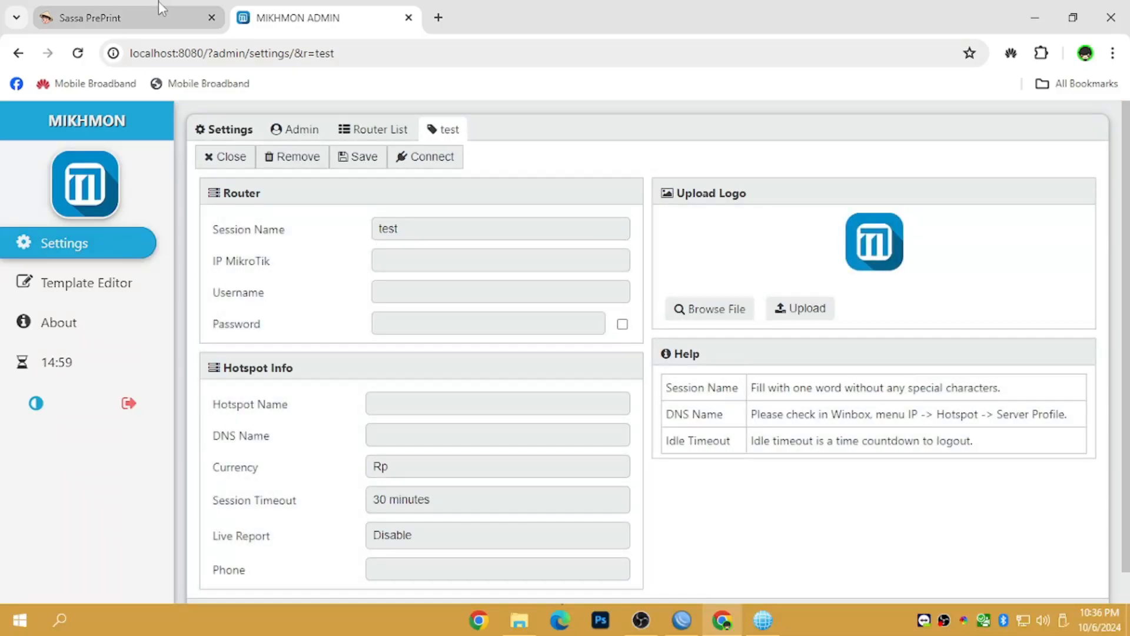
click(117, 17)
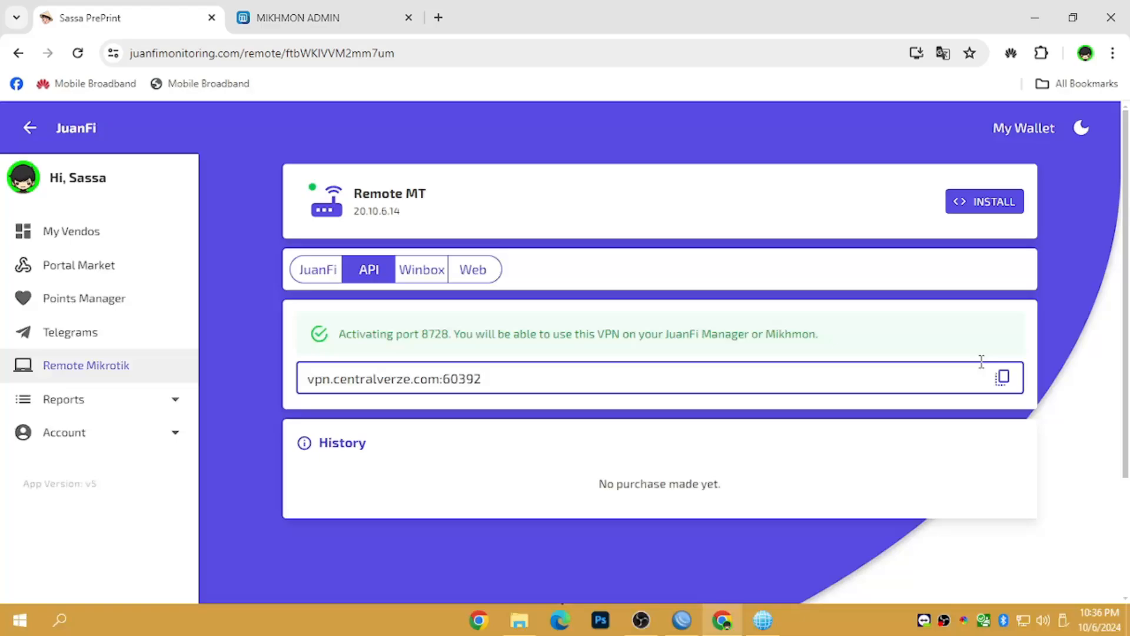
click(377, 9)
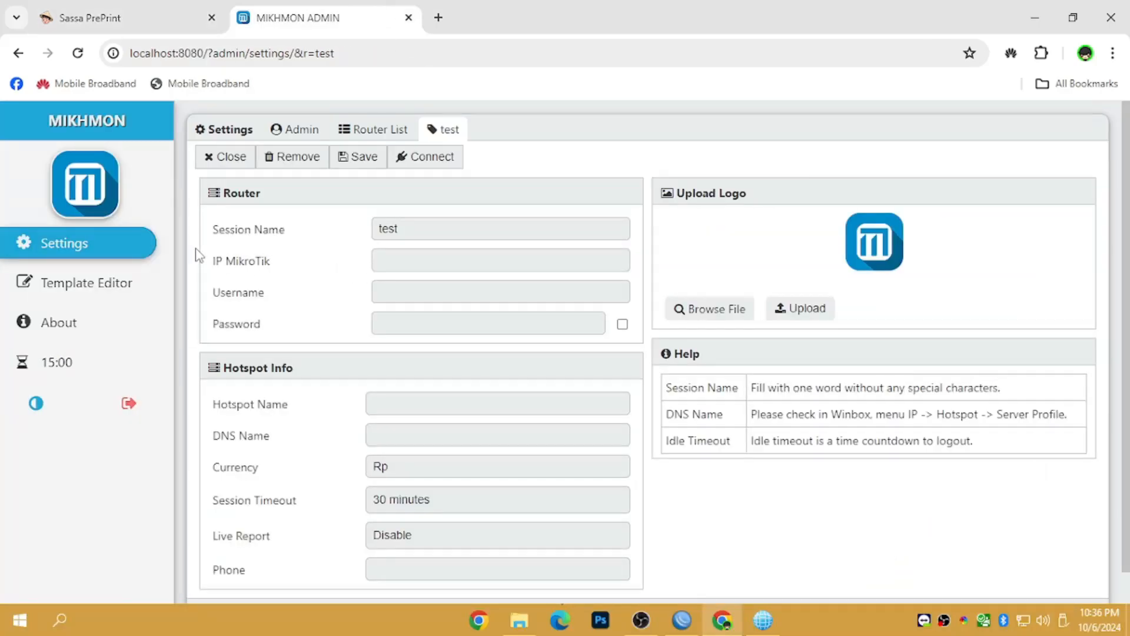
- Copy vpn.centralverze.com:60392 from JuanFi and paste it into the IP MikroTik field
click(164, 19)
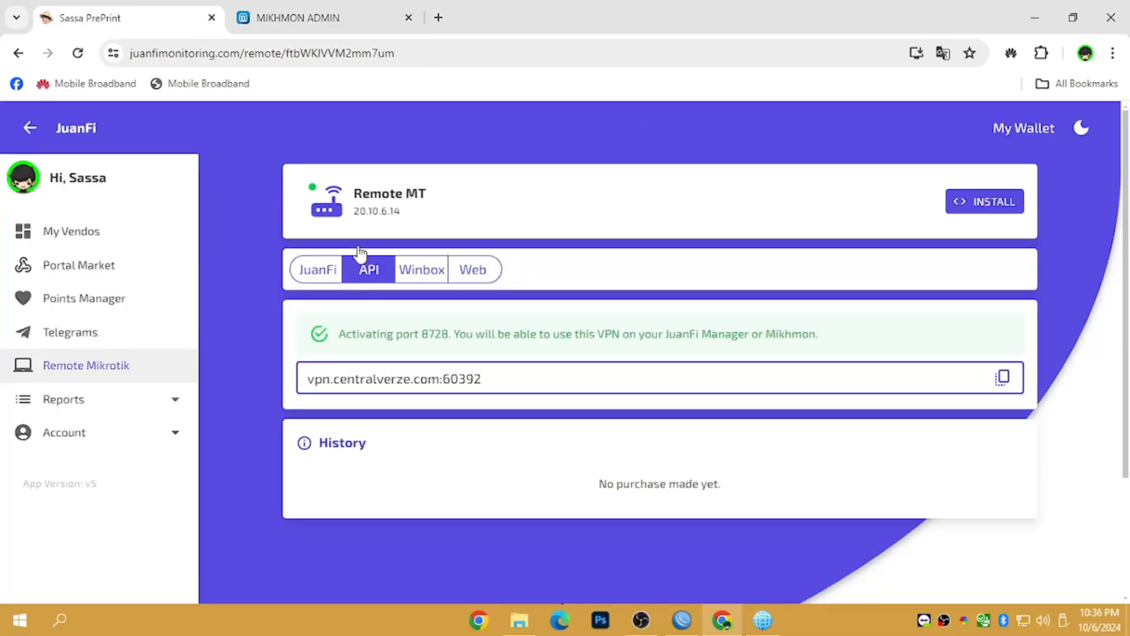
drag(536, 376, 247, 346)
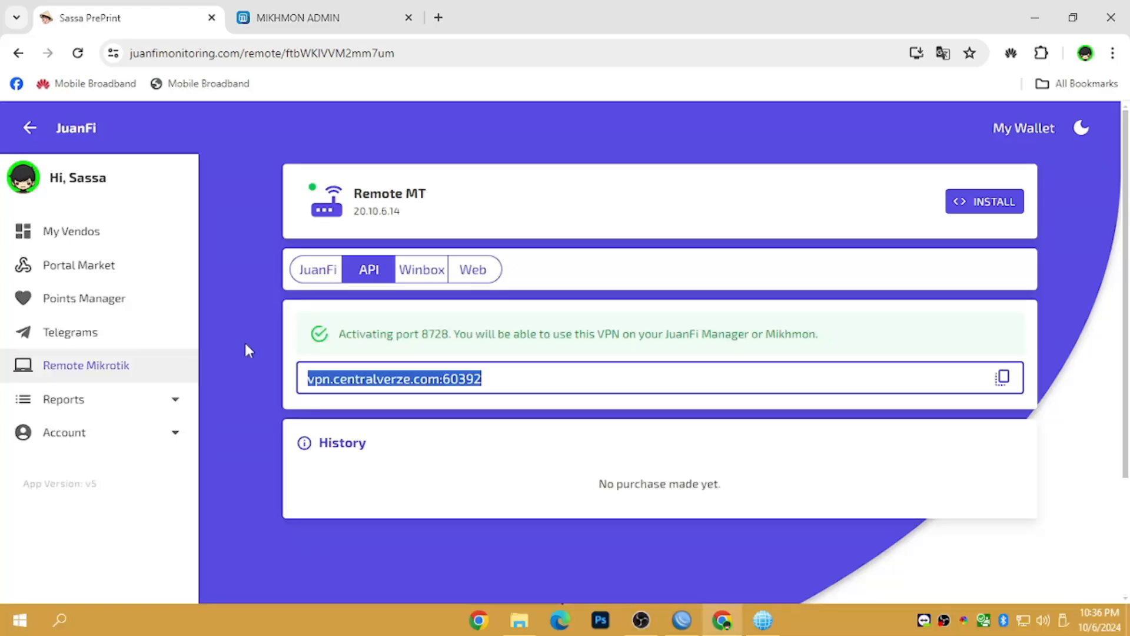
click(1001, 376)
click(297, 18)
right_click(416, 266)
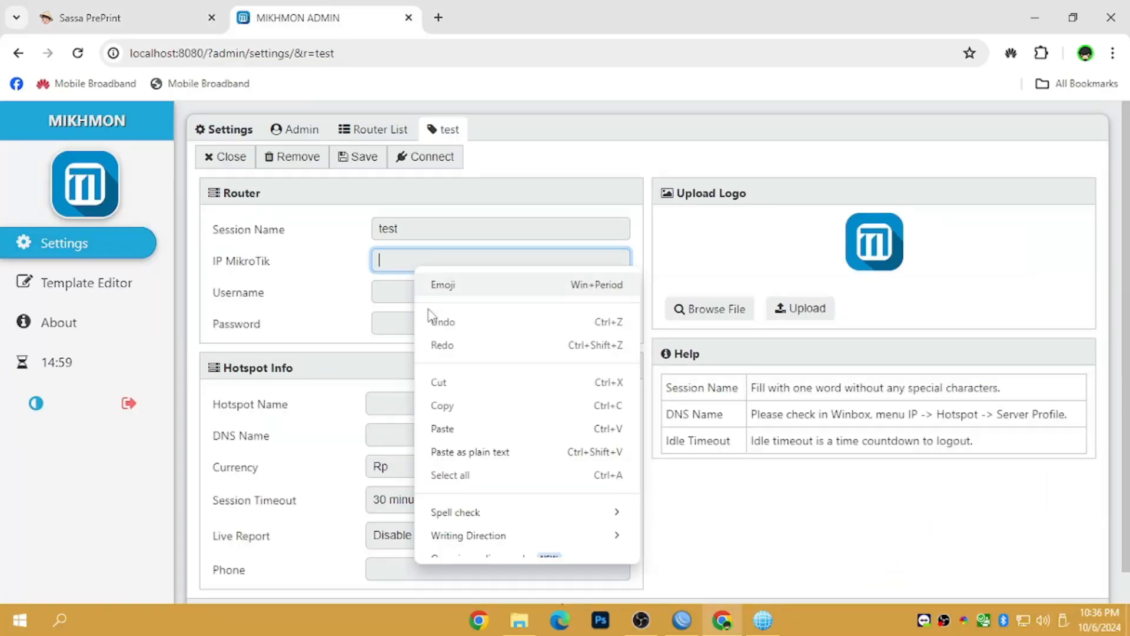
click(447, 430)
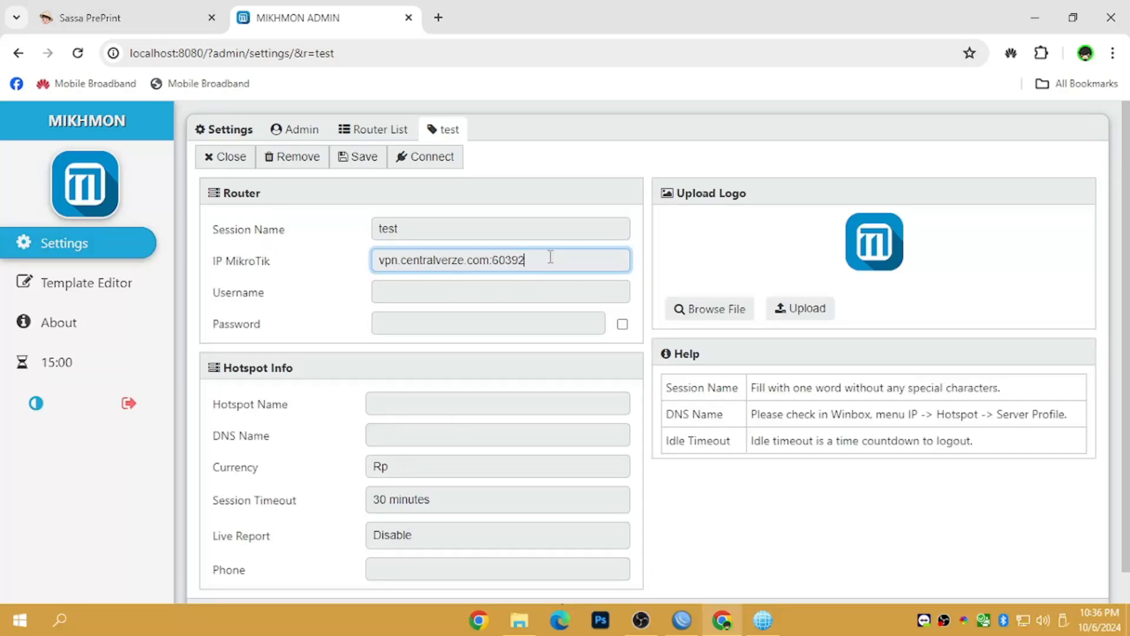
key(ctrl+a)
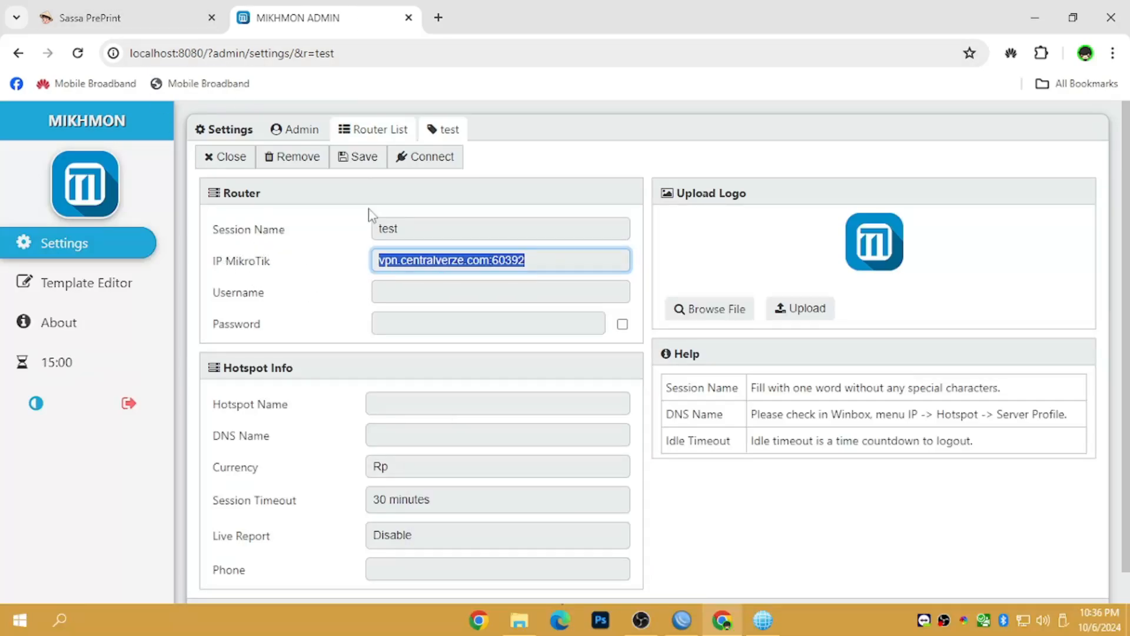
click(392, 289)
click(392, 328)
click(396, 277)
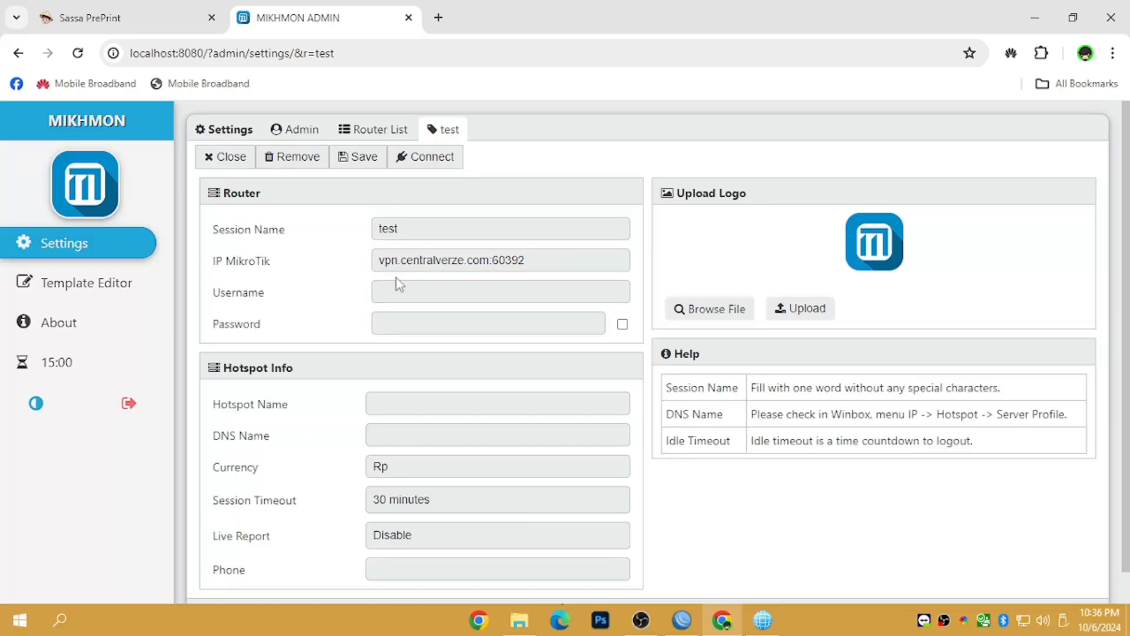
click(682, 620)
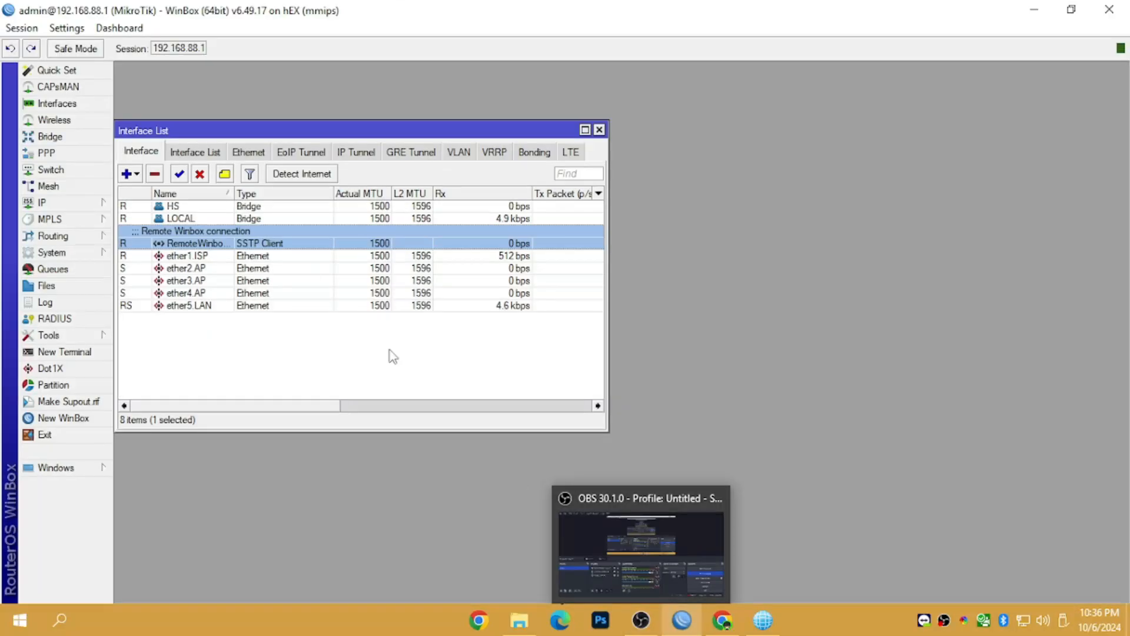
- Disconnect WinBox from the hEX router to check its login name for the Mikhmon Username
click(21, 28)
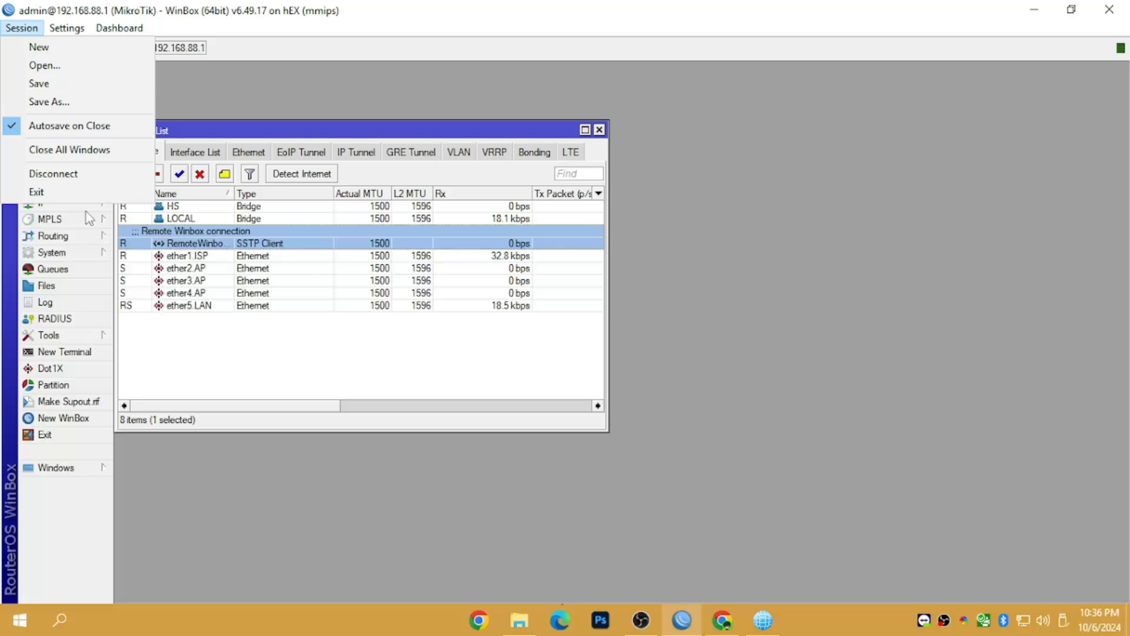
click(69, 176)
key(Tab)
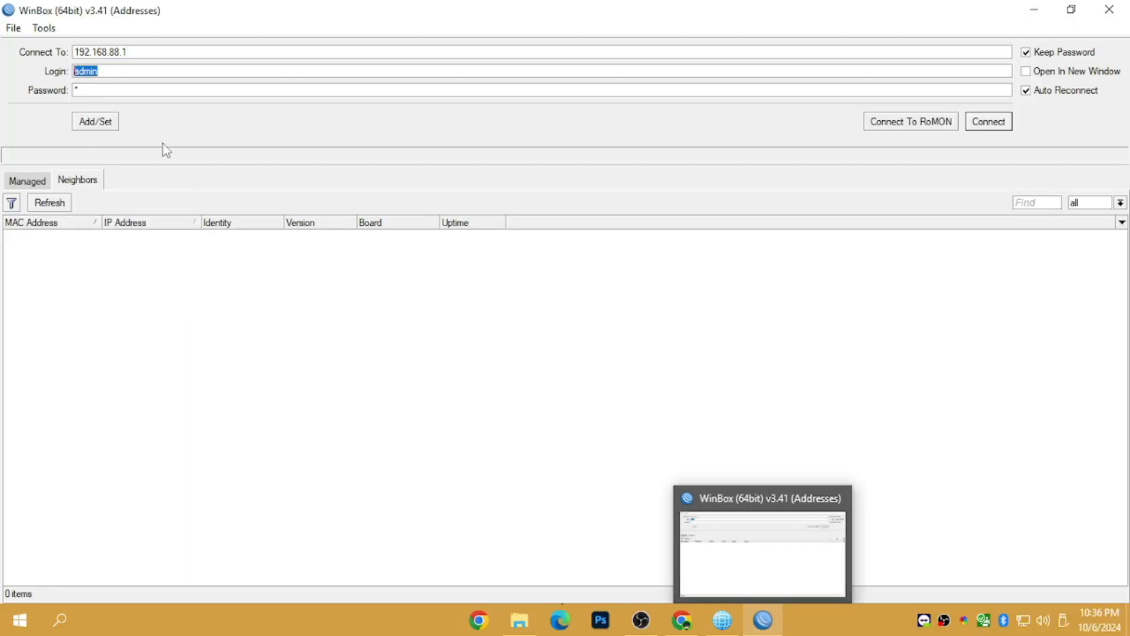
click(71, 88)
click(682, 620)
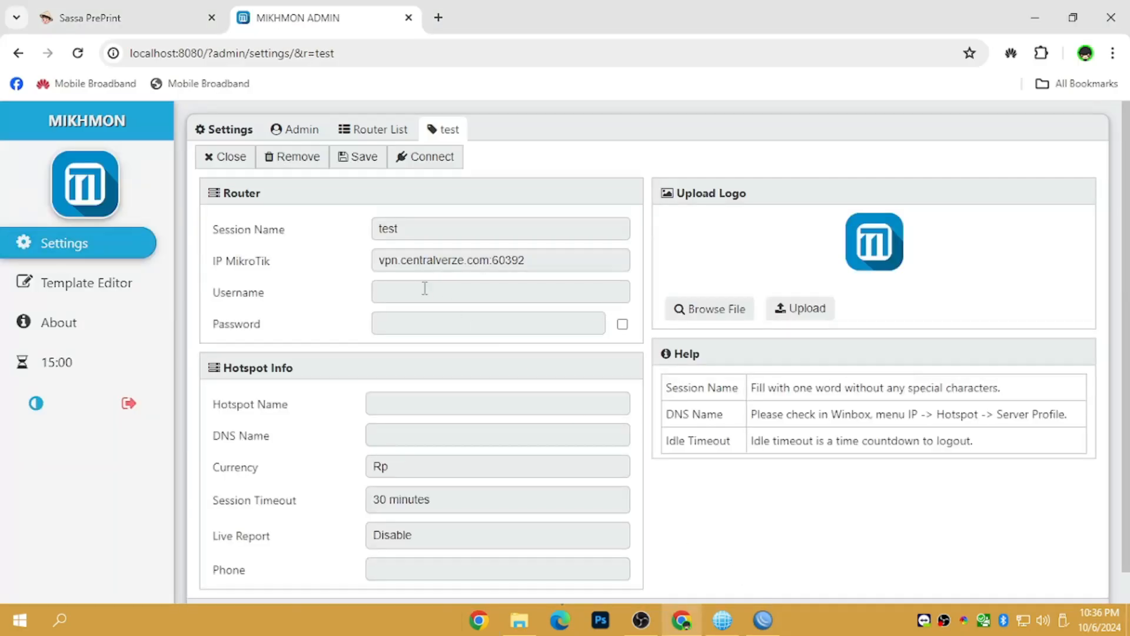
click(425, 288)
- Enter the router username admin, hotspot name test and DNS name test.wifi
text(ad)
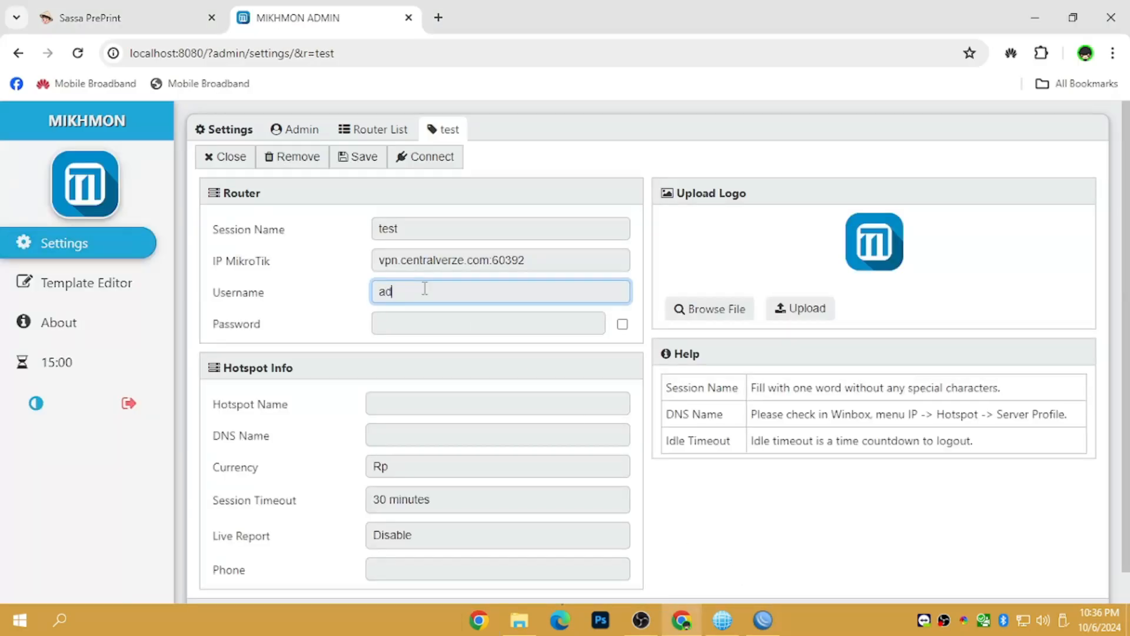
text(min)
key(Tab)
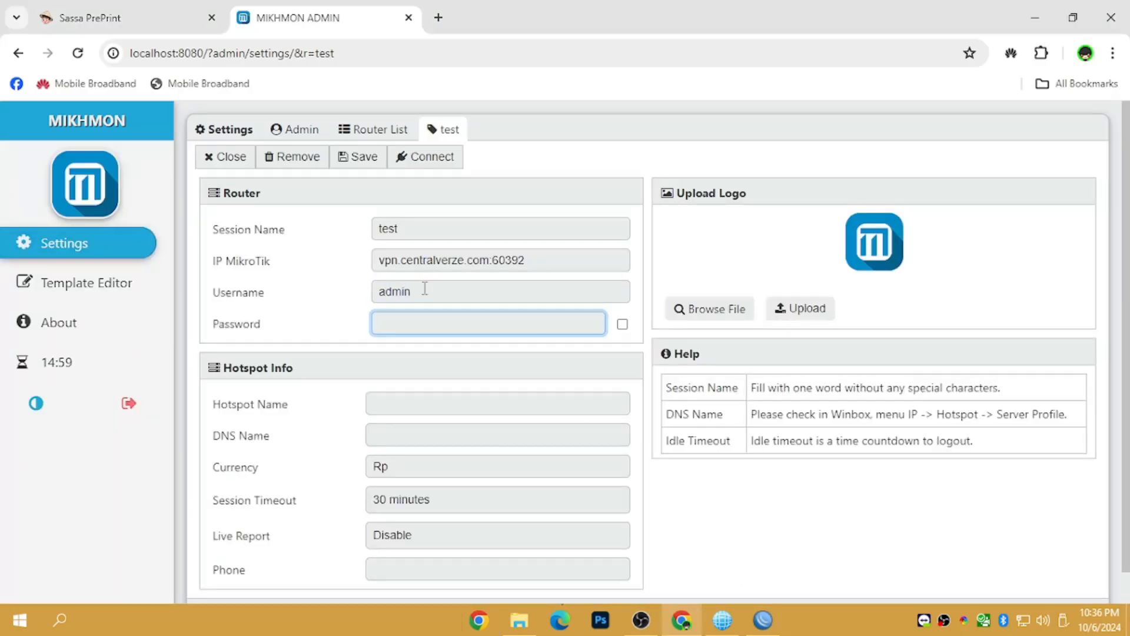
click(446, 404)
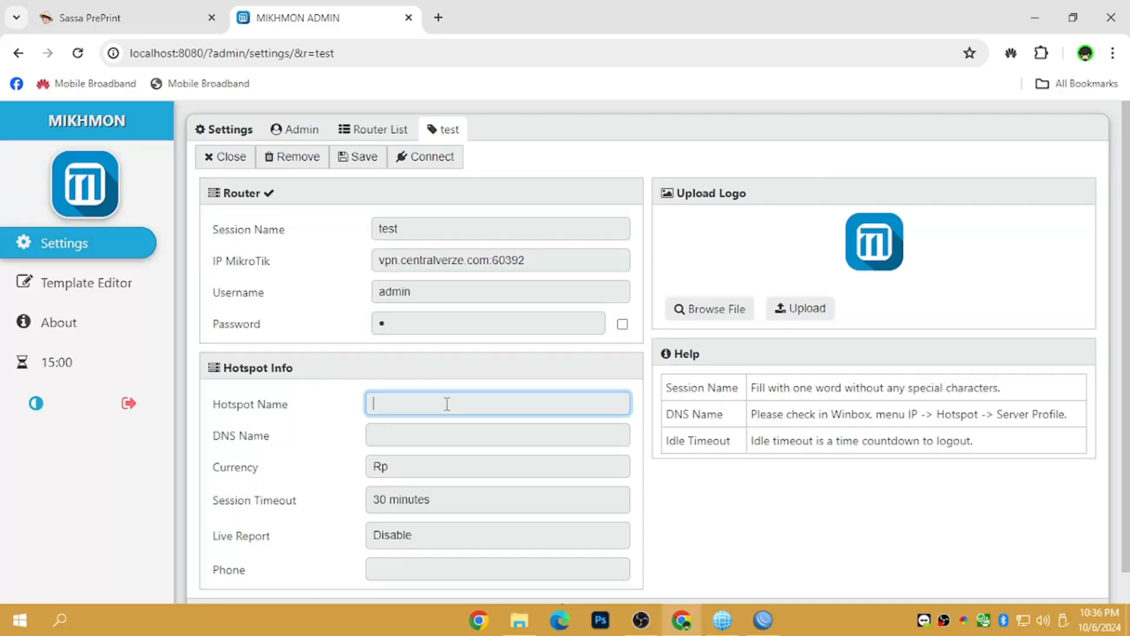
text(test)
click(457, 437)
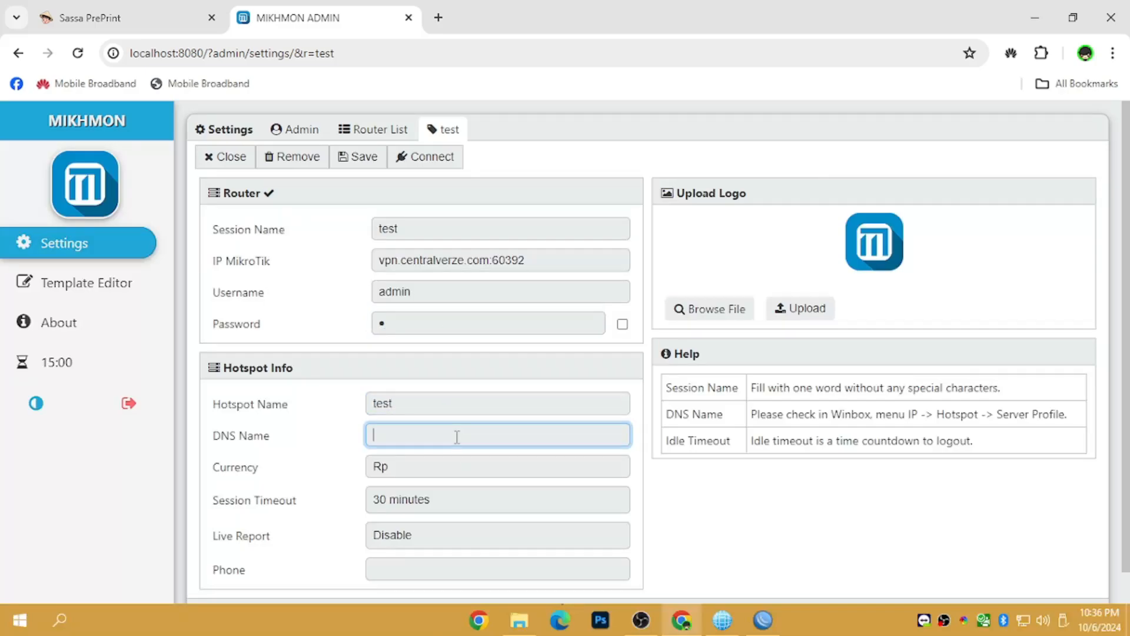
text(test)
text(.w)
text(ifui)
key(BackSpace)
key(BackSpace)
text(i)
- Set currency to php and session timeout to Disable, then save the session
key(Tab)
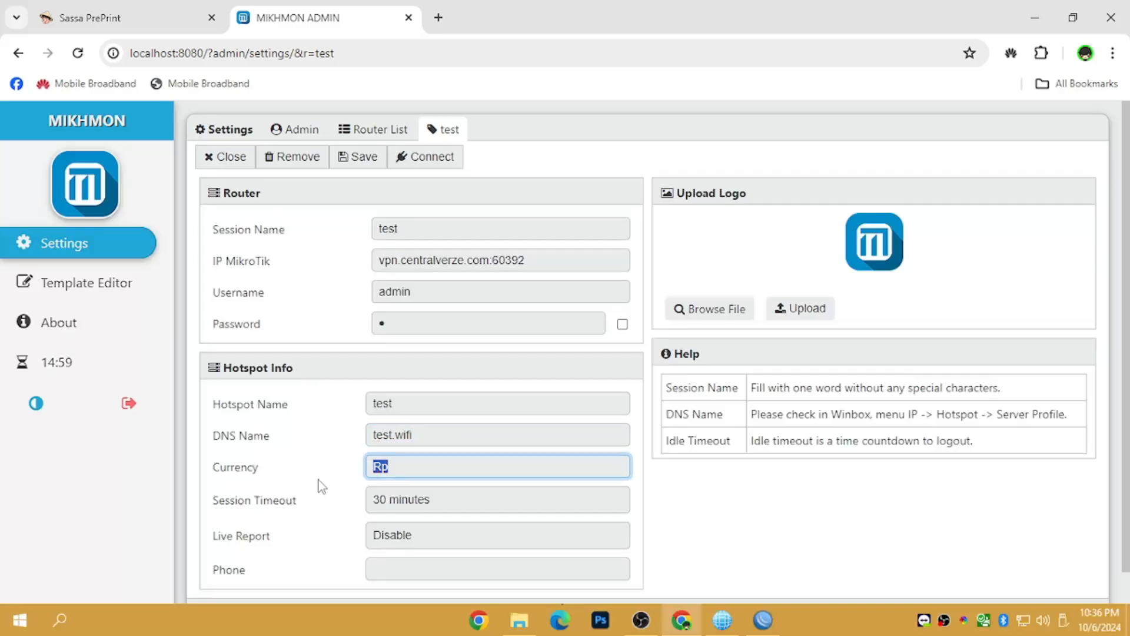
text(php)
key(BackSpace)
text(p)
click(439, 507)
click(443, 579)
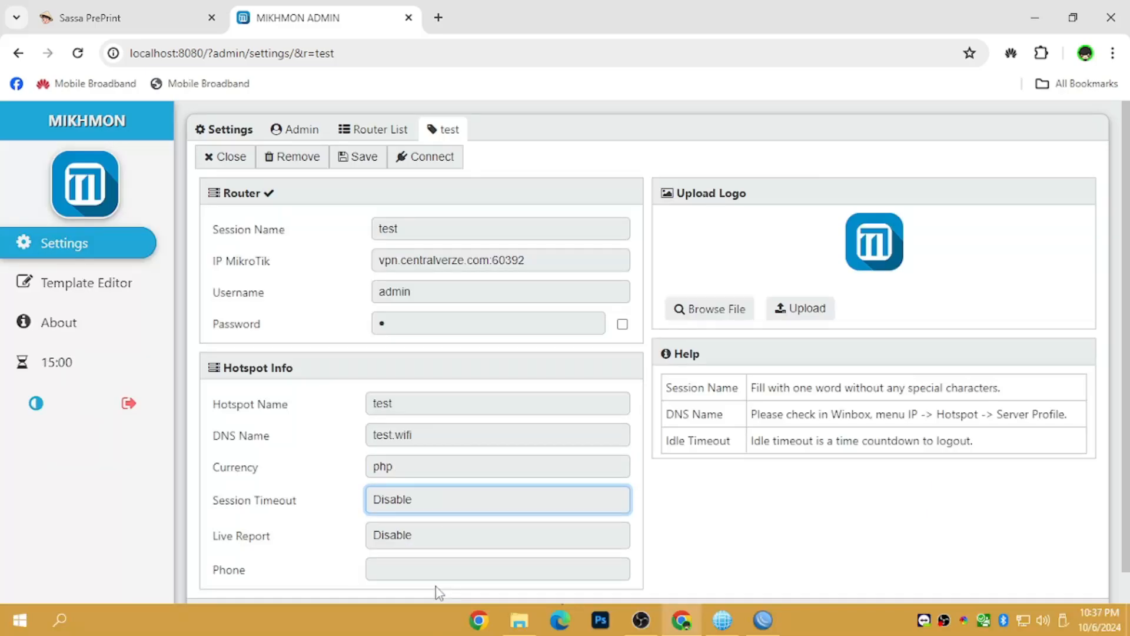
scroll(1128, 276, down, 1)
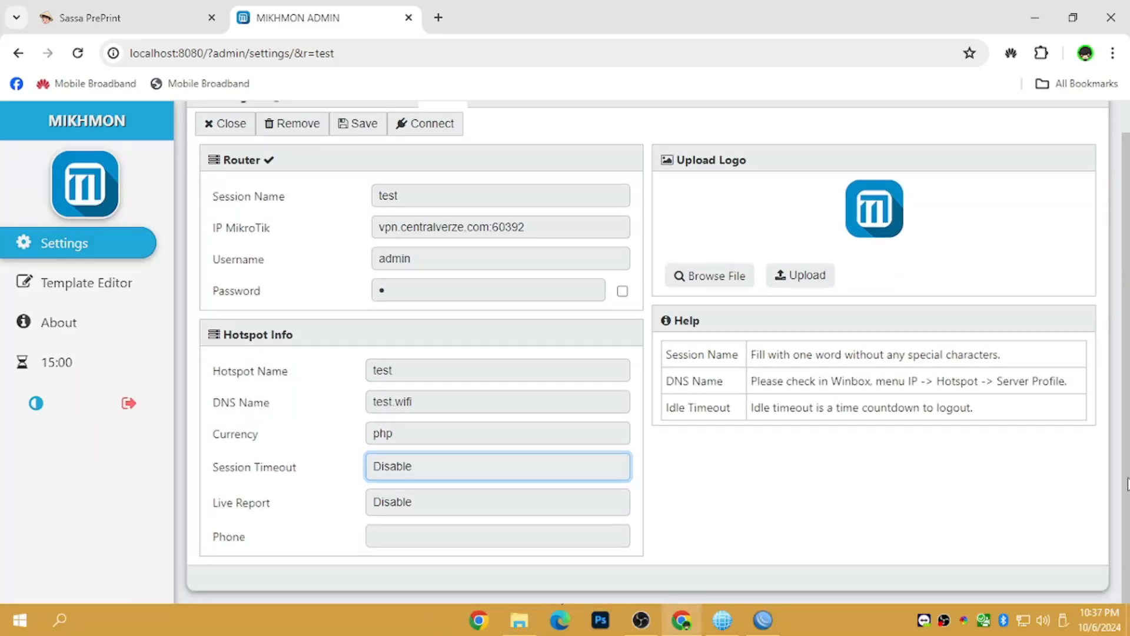
click(360, 125)
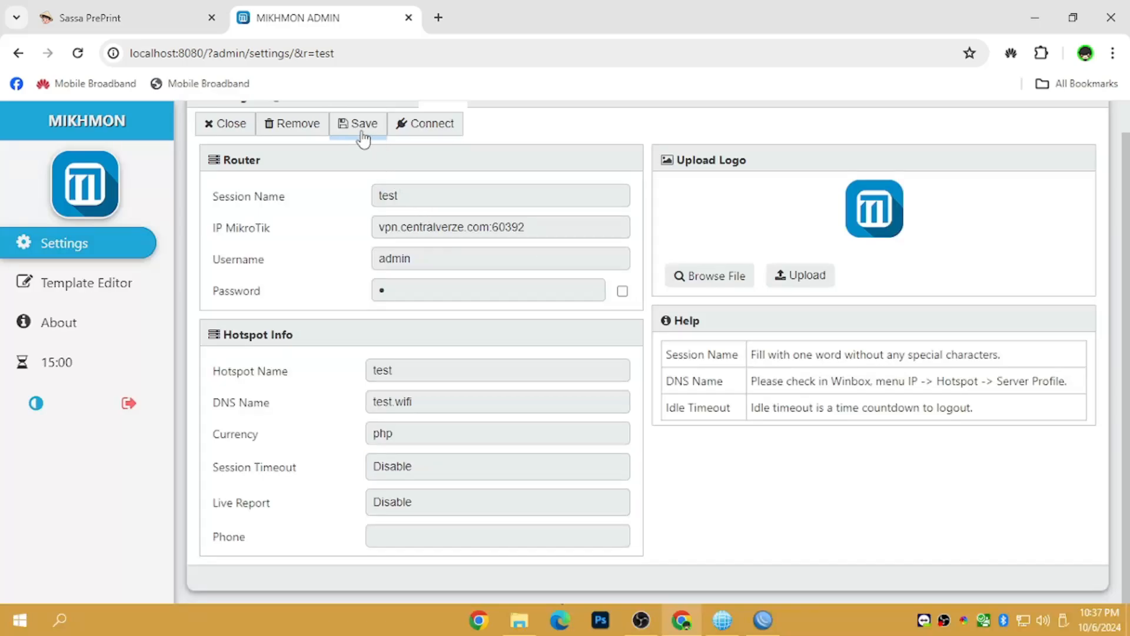
click(449, 123)
drag(1129, 344, 1129, 306)
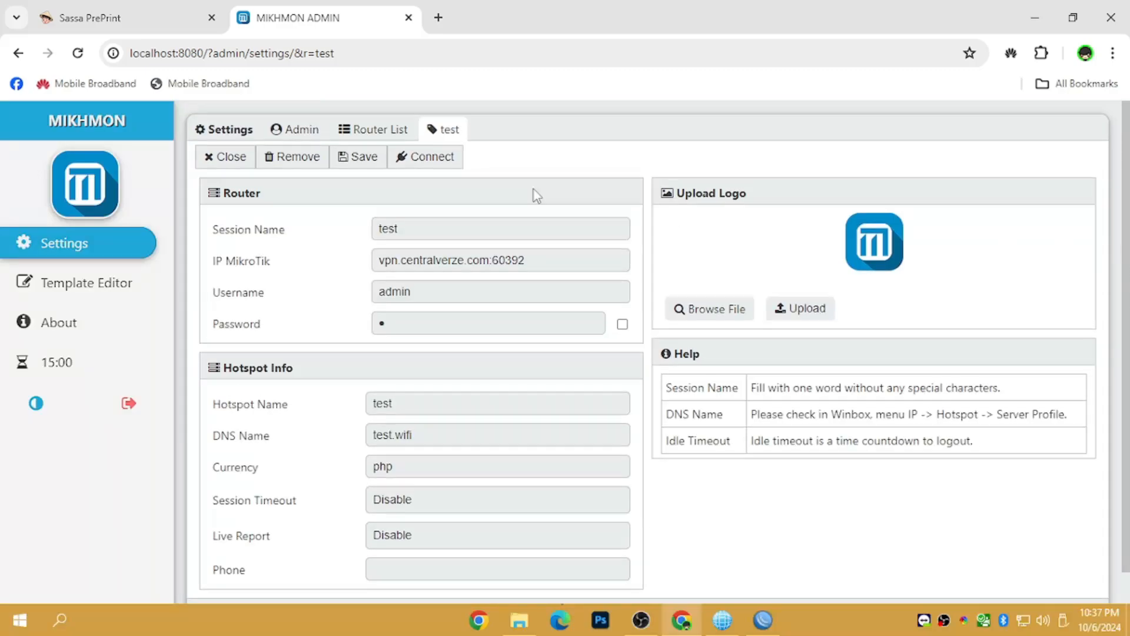
- Connect the test session so its dashboard shows the hEX RB750Gr3 on RouterOS 6.49.17
click(425, 158)
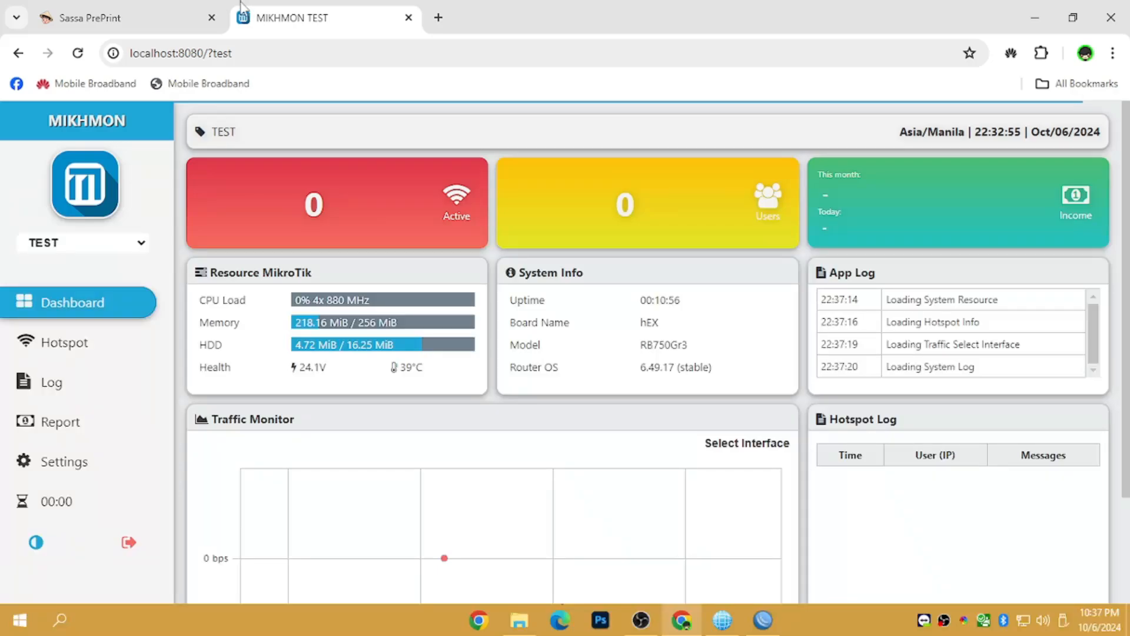
click(144, 22)
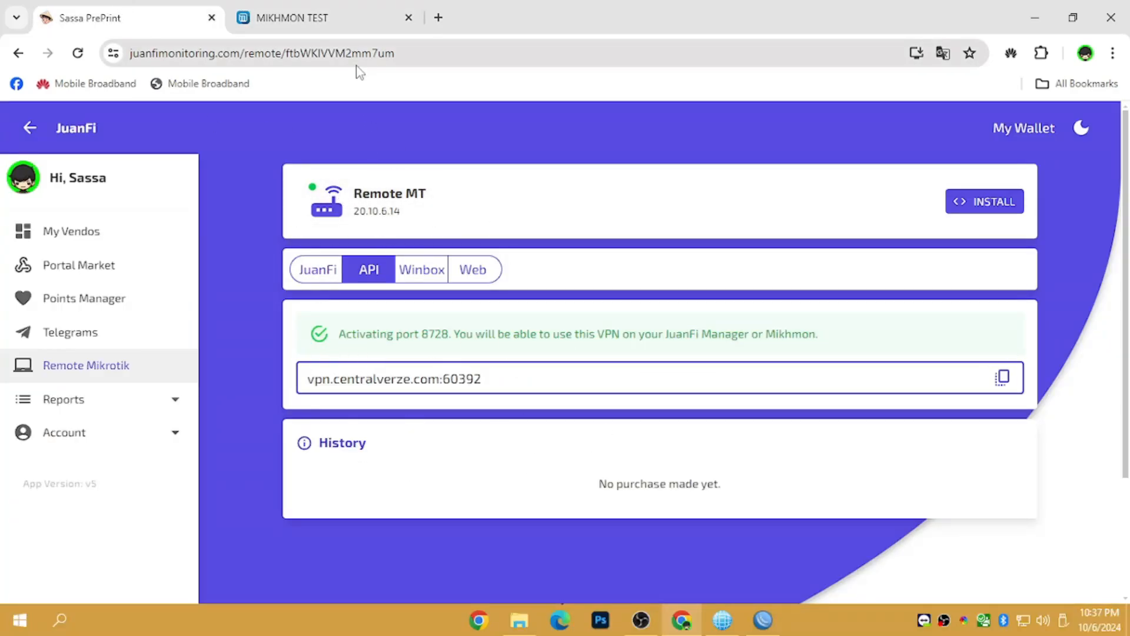
click(320, 7)
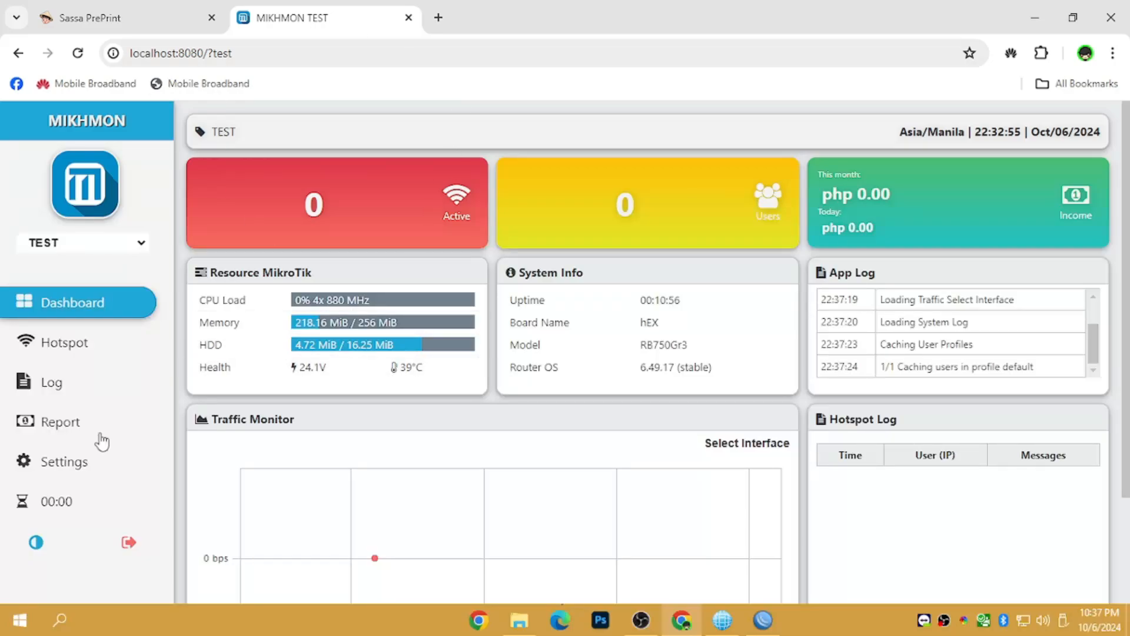
- Log back into the hEX in WinBox and view Hotspot User Profiles, which list only default
click(762, 619)
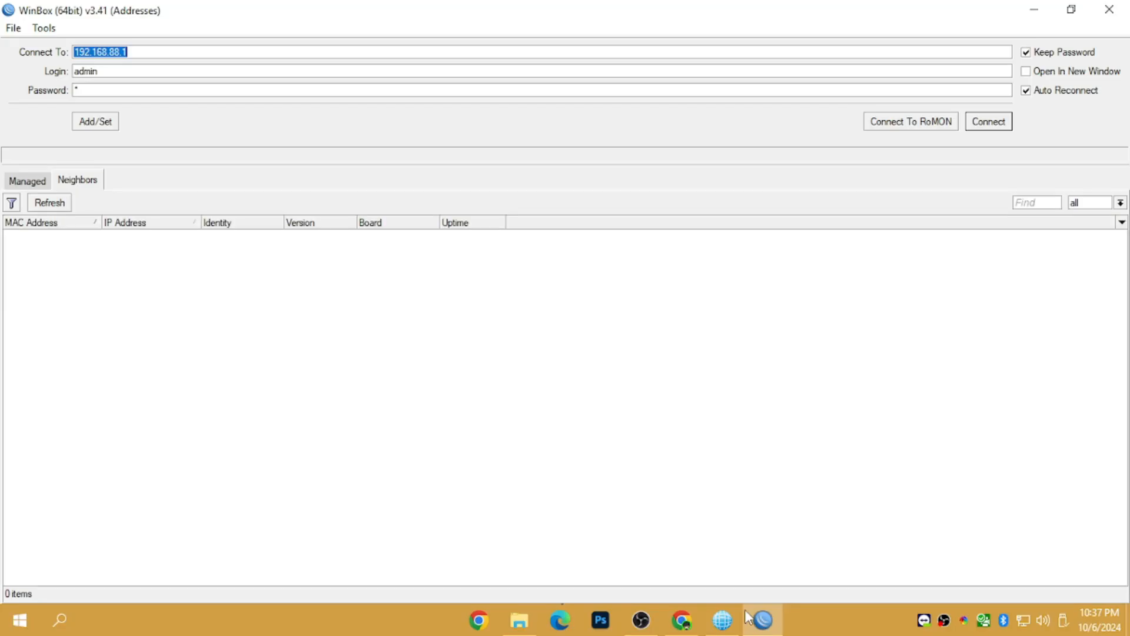
click(989, 122)
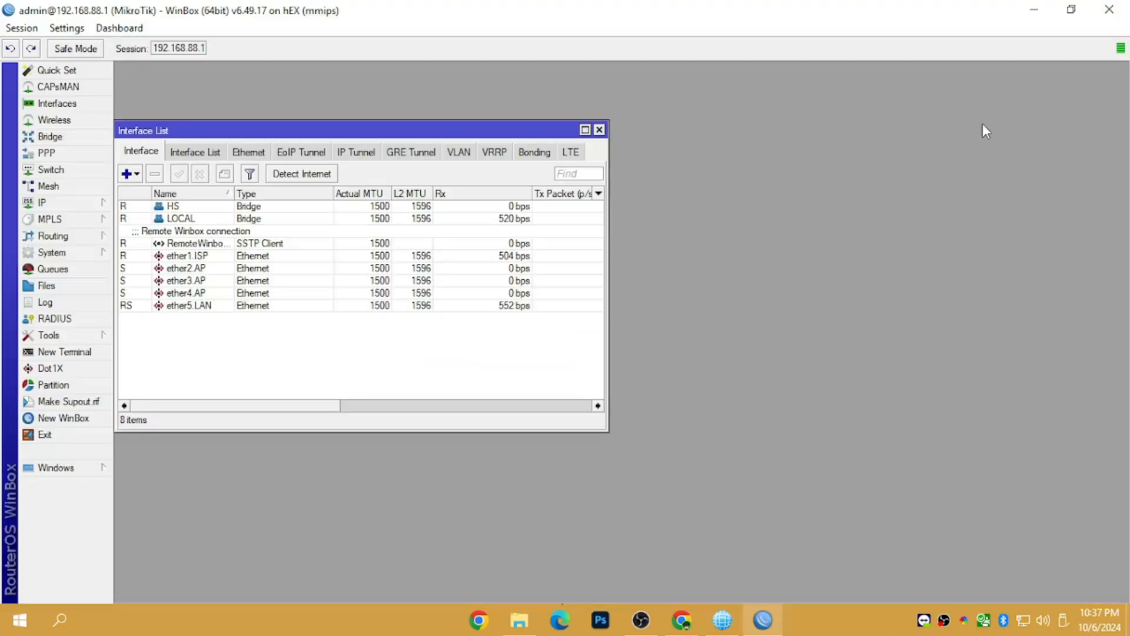
click(95, 204)
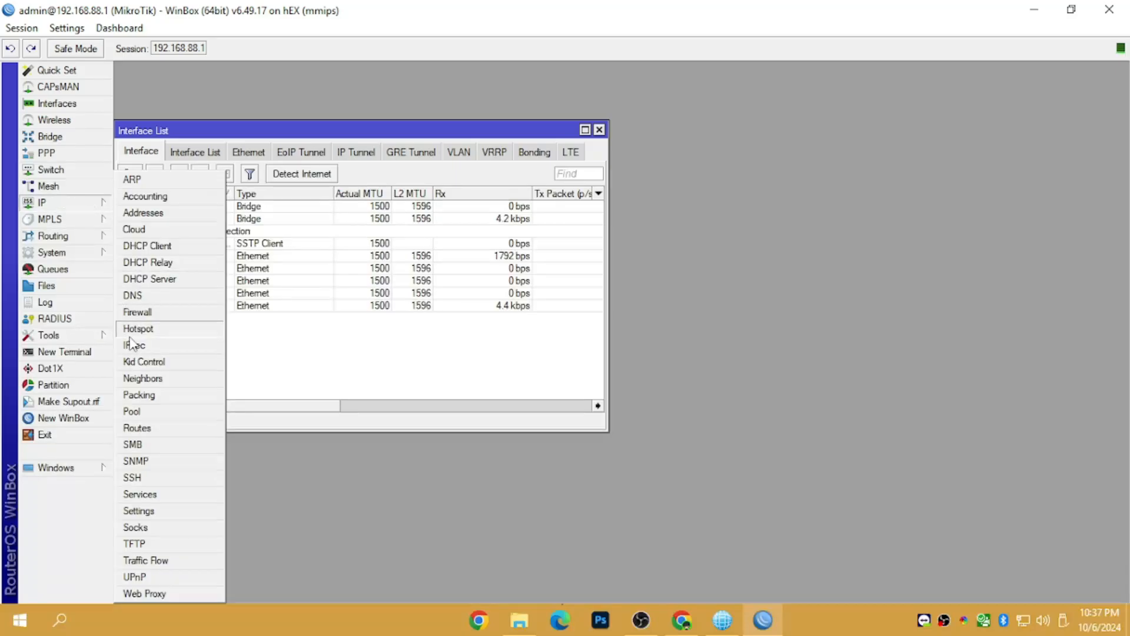
click(141, 333)
drag(332, 172, 724, 126)
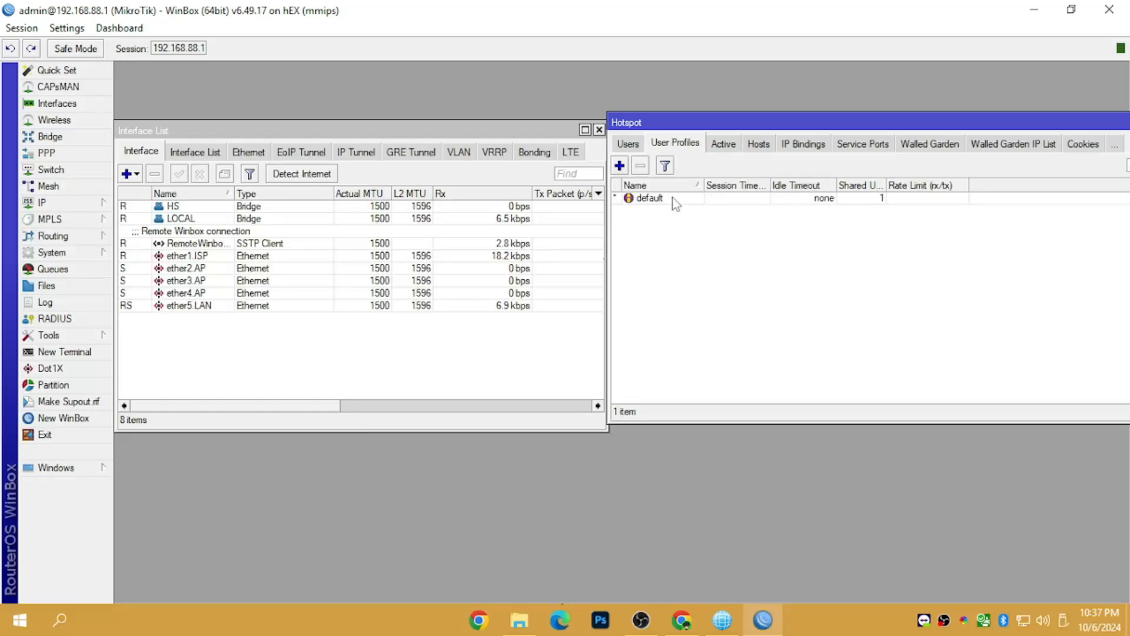
click(651, 198)
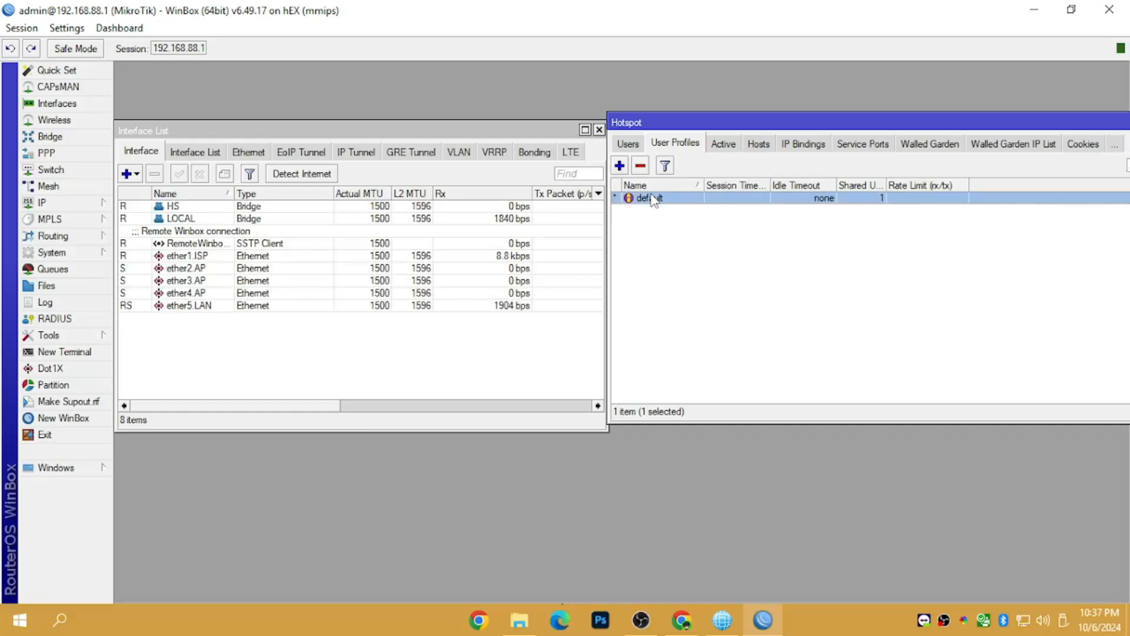
mouse_move(768, 628)
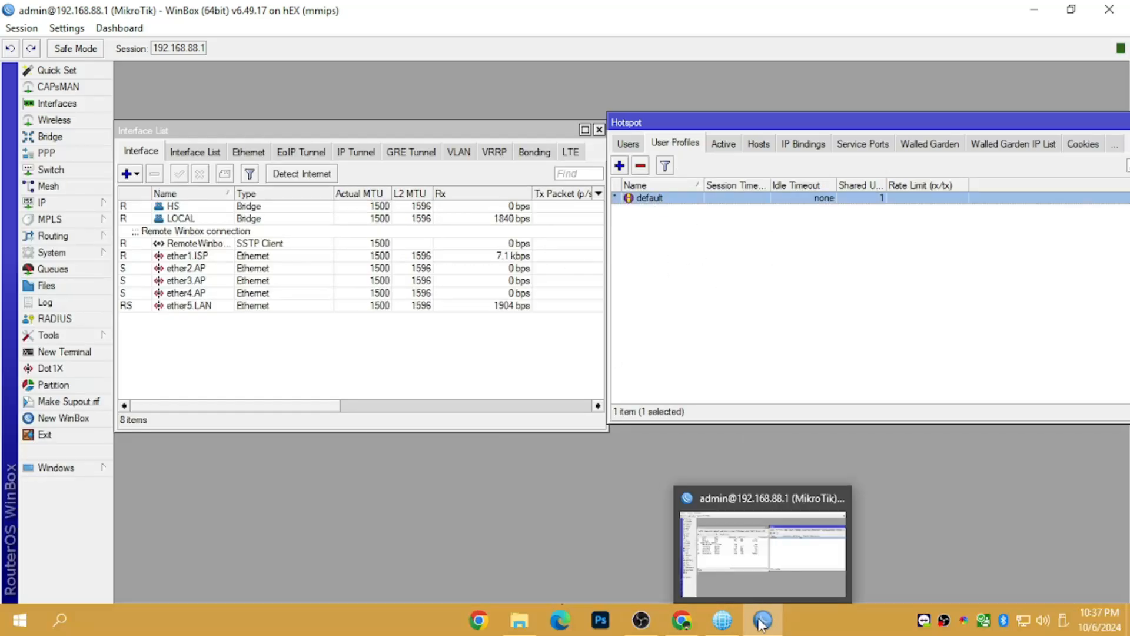
- Open Mikhmon's hotspot User Profile list, comparing it with WinBox's profiles
click(677, 624)
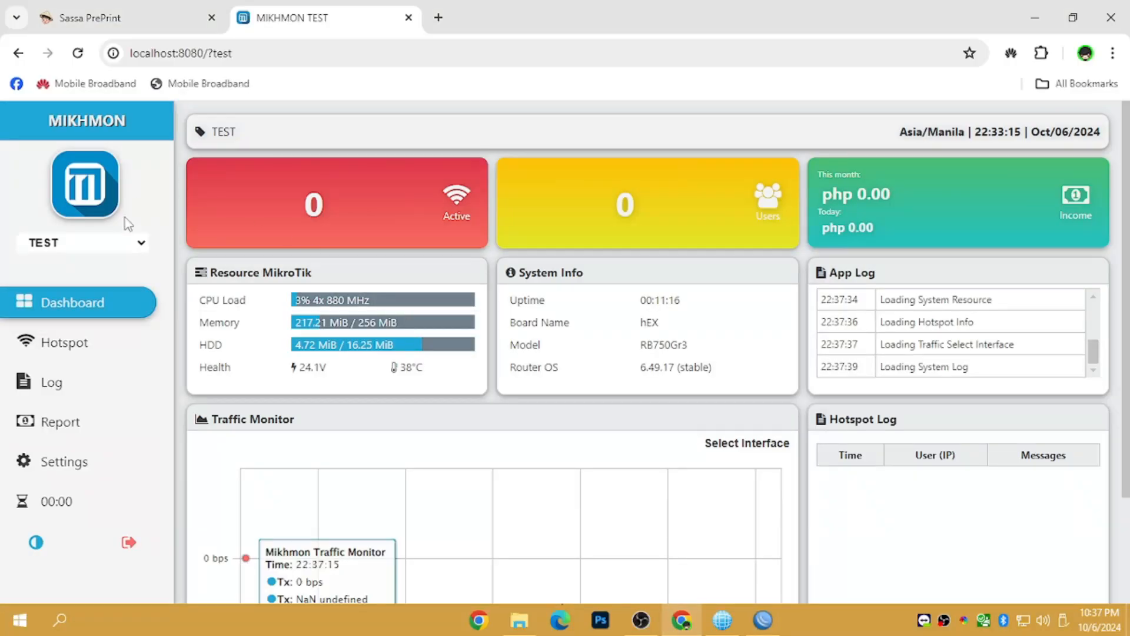
click(44, 347)
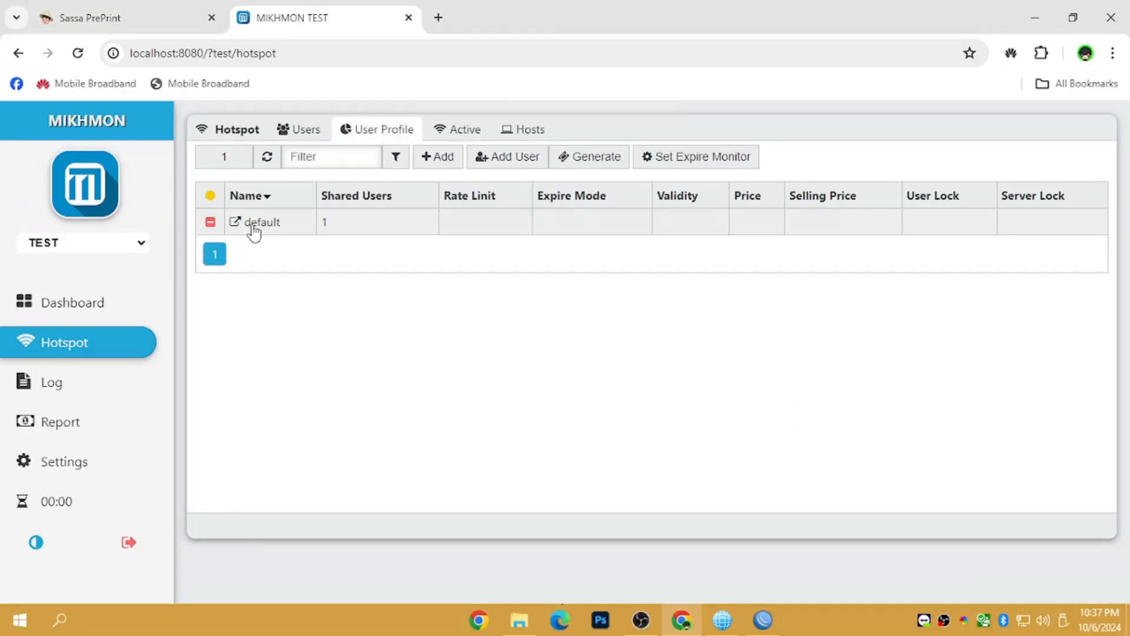
mouse_move(763, 618)
click(780, 589)
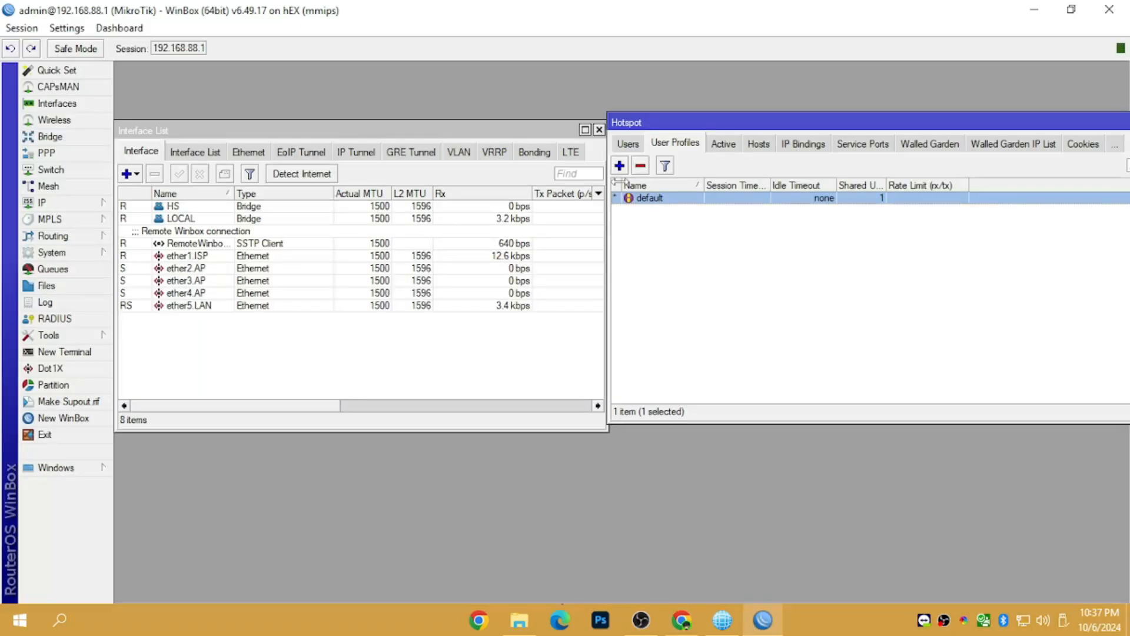
click(683, 619)
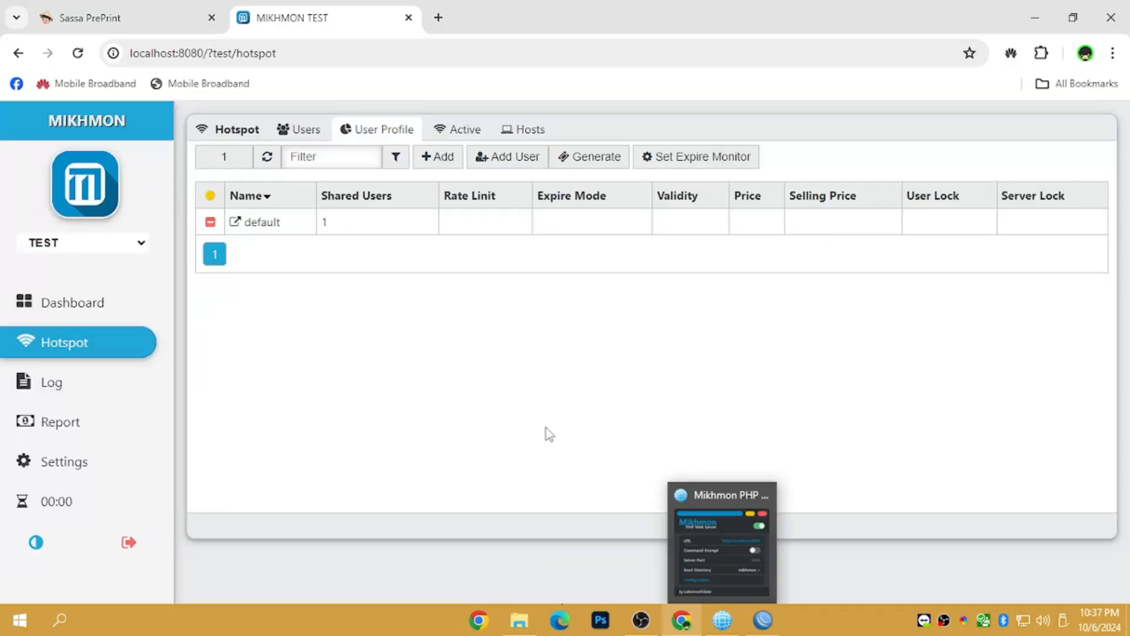
- Add a new profile named 5PHP with the HS address pool
click(441, 156)
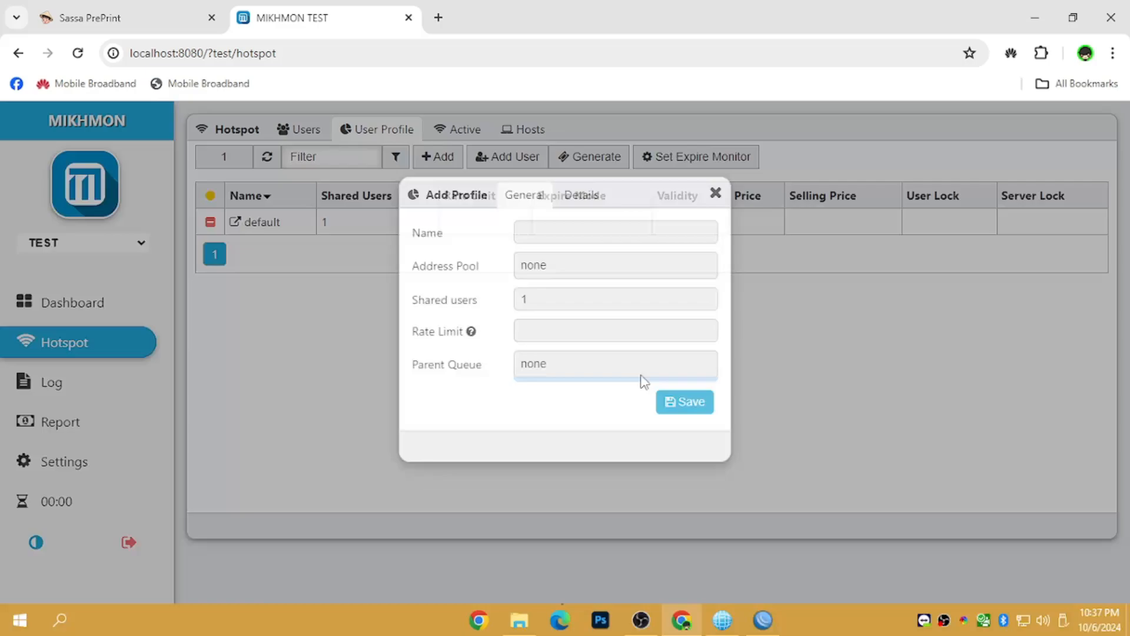
click(581, 230)
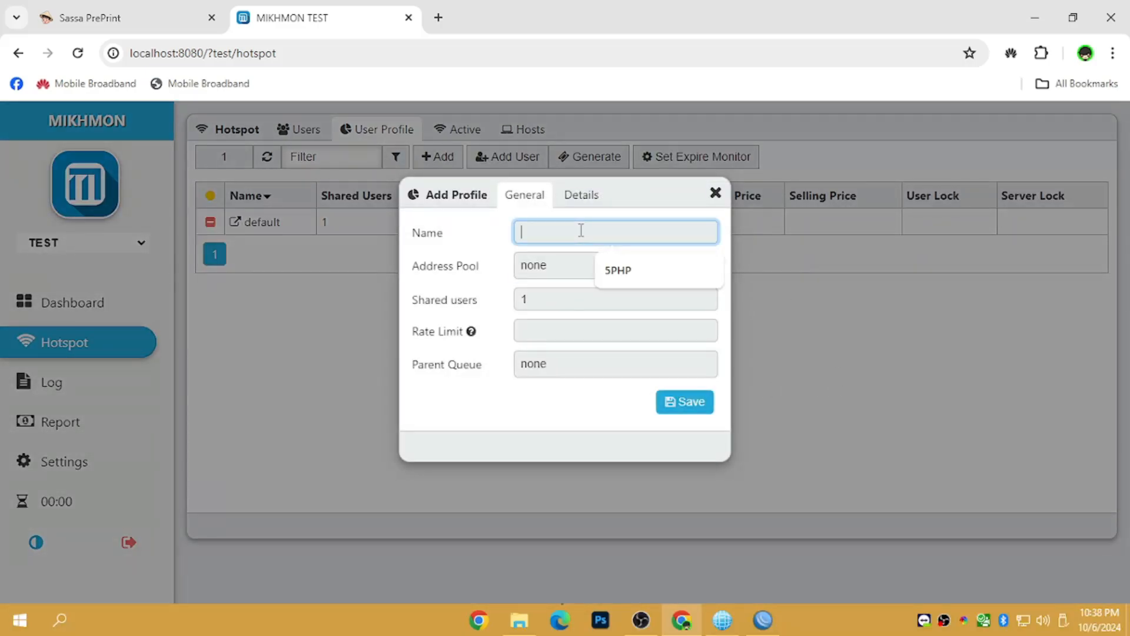
click(641, 272)
click(643, 273)
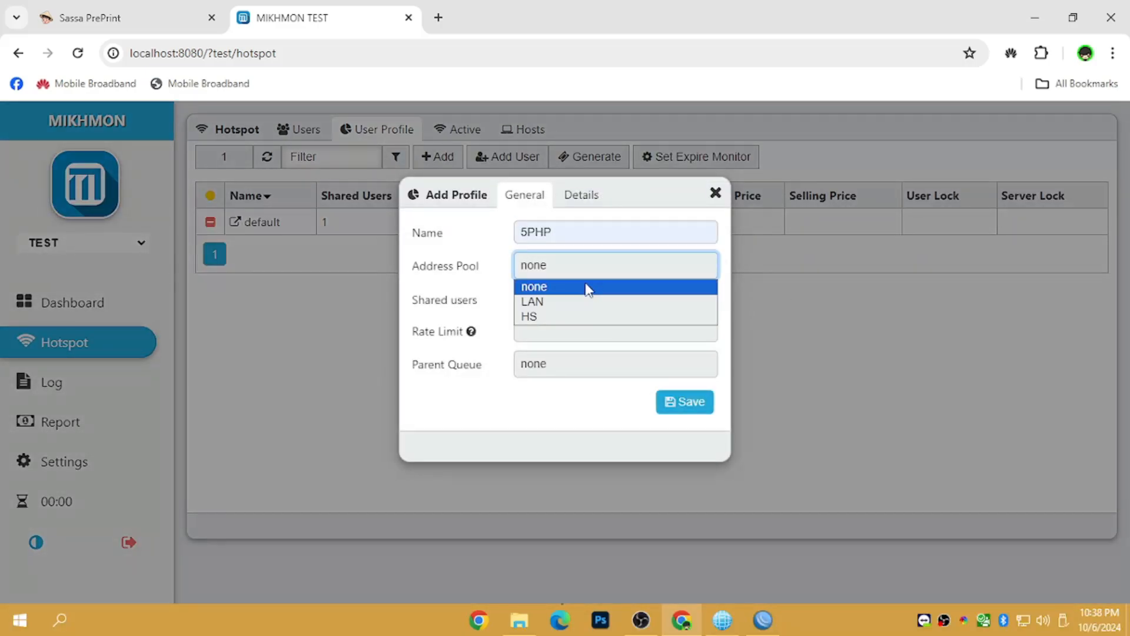
click(559, 318)
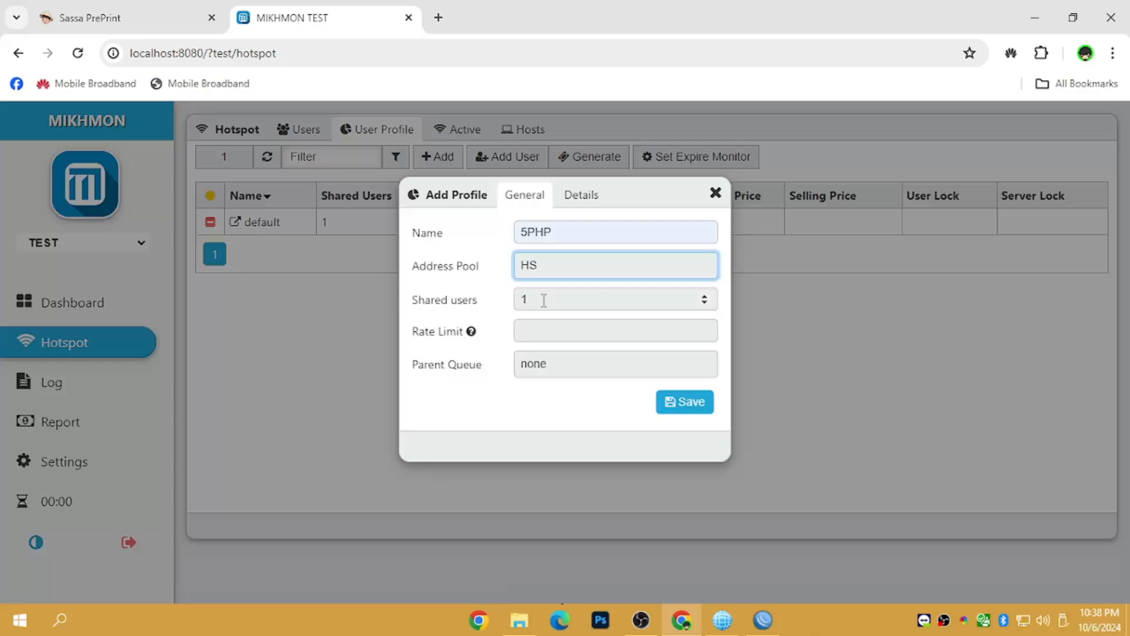
click(534, 334)
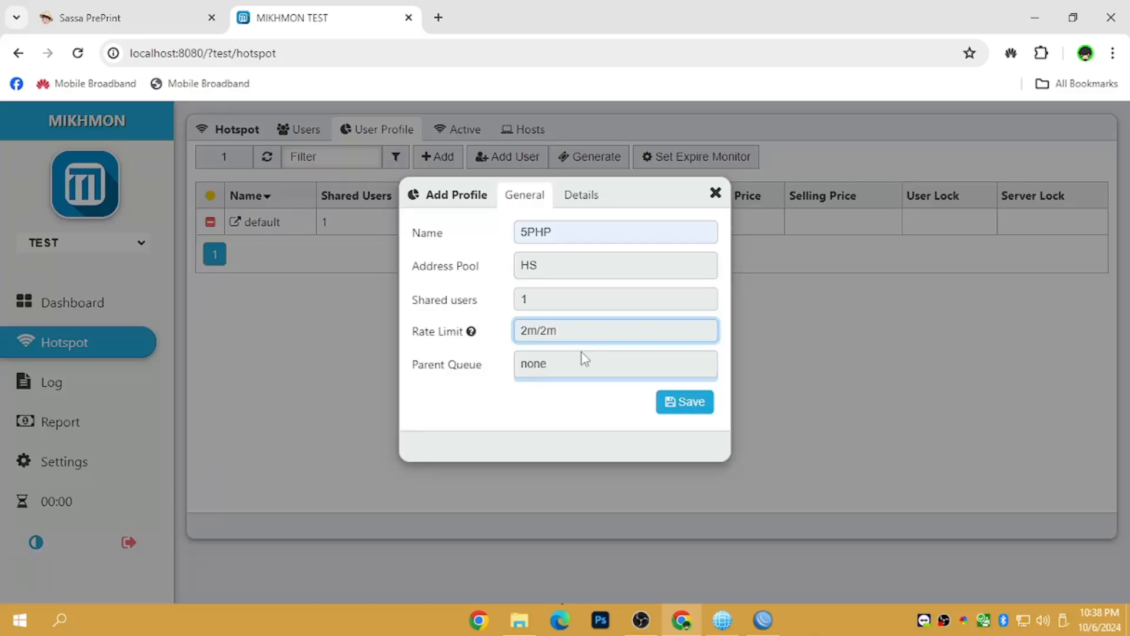
- Give 5PHP Remove expired mode, 2h validity, price and selling price 5, user lock enabled, and save it
click(580, 200)
click(586, 234)
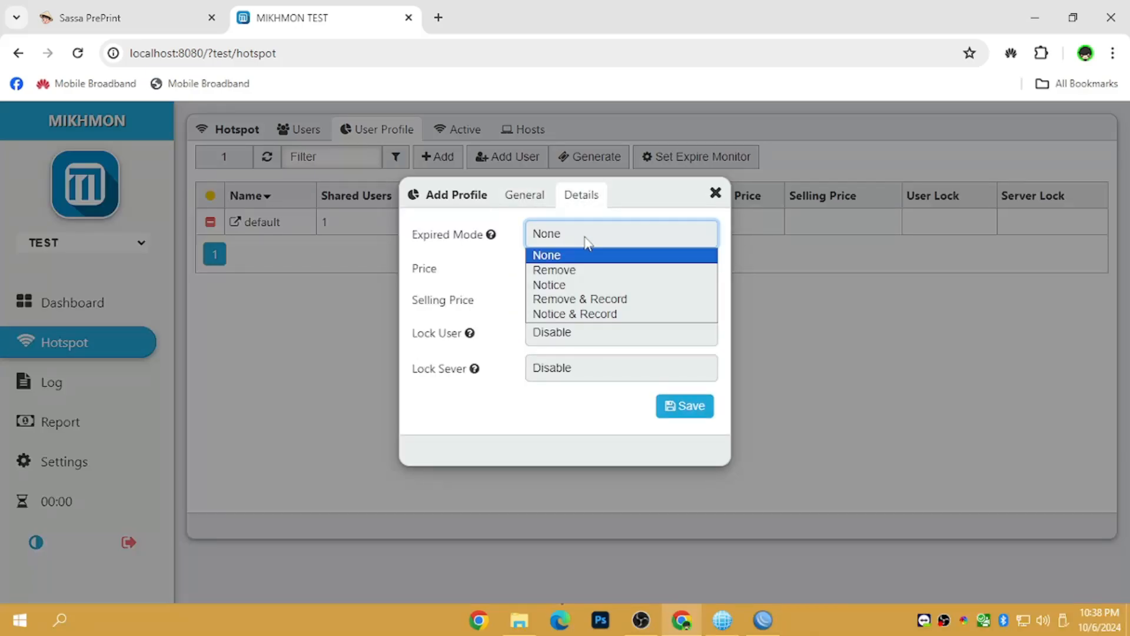
click(590, 269)
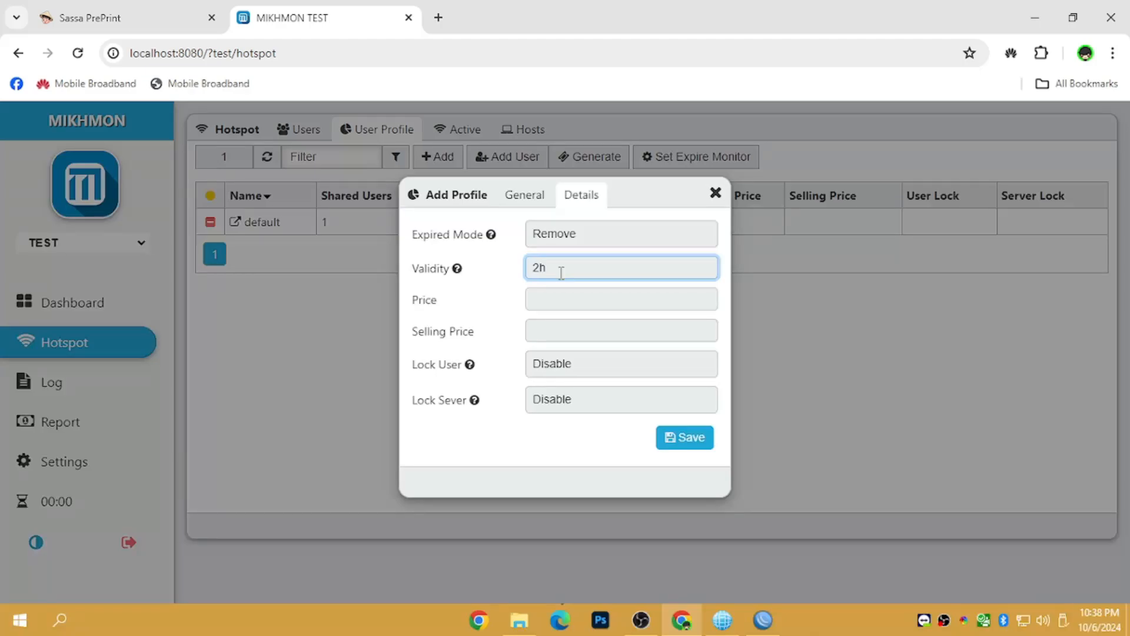
click(555, 292)
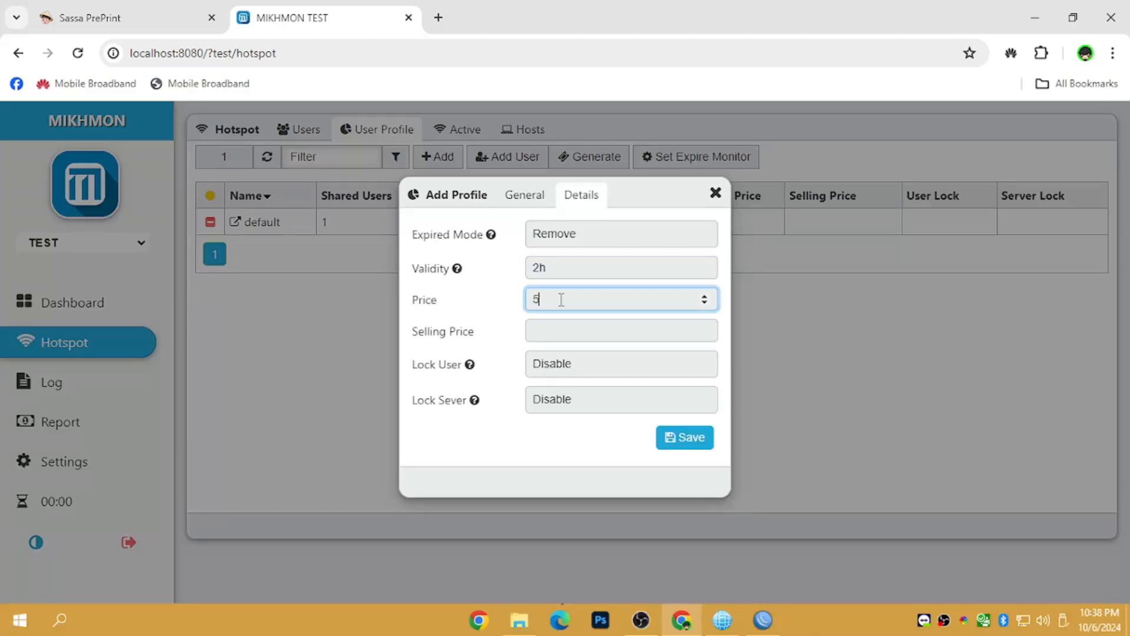
click(565, 326)
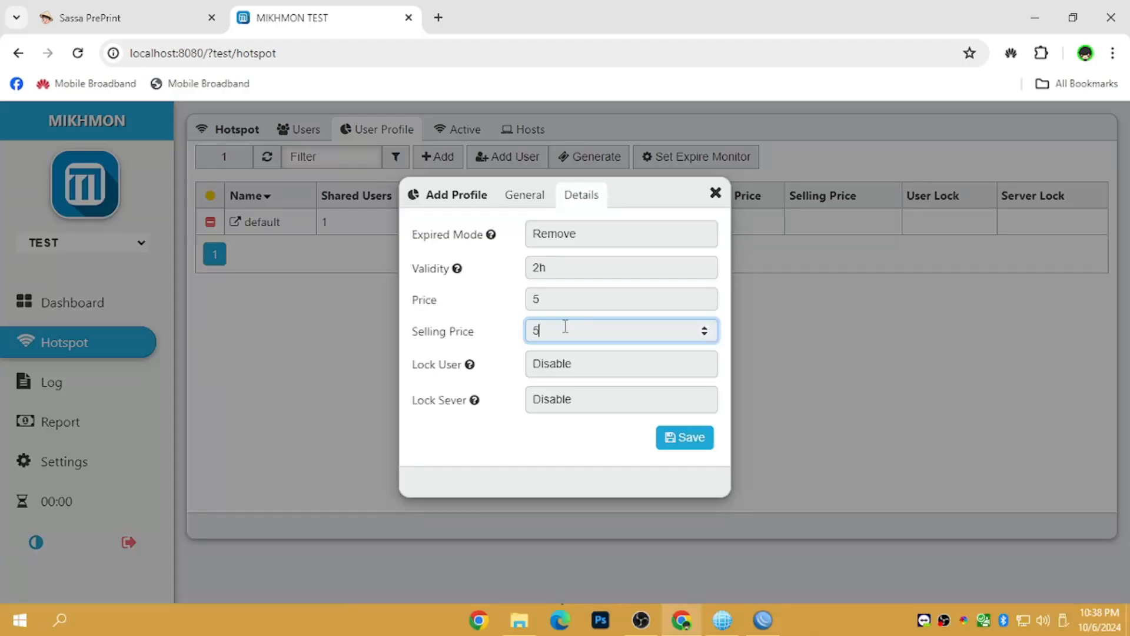
click(579, 372)
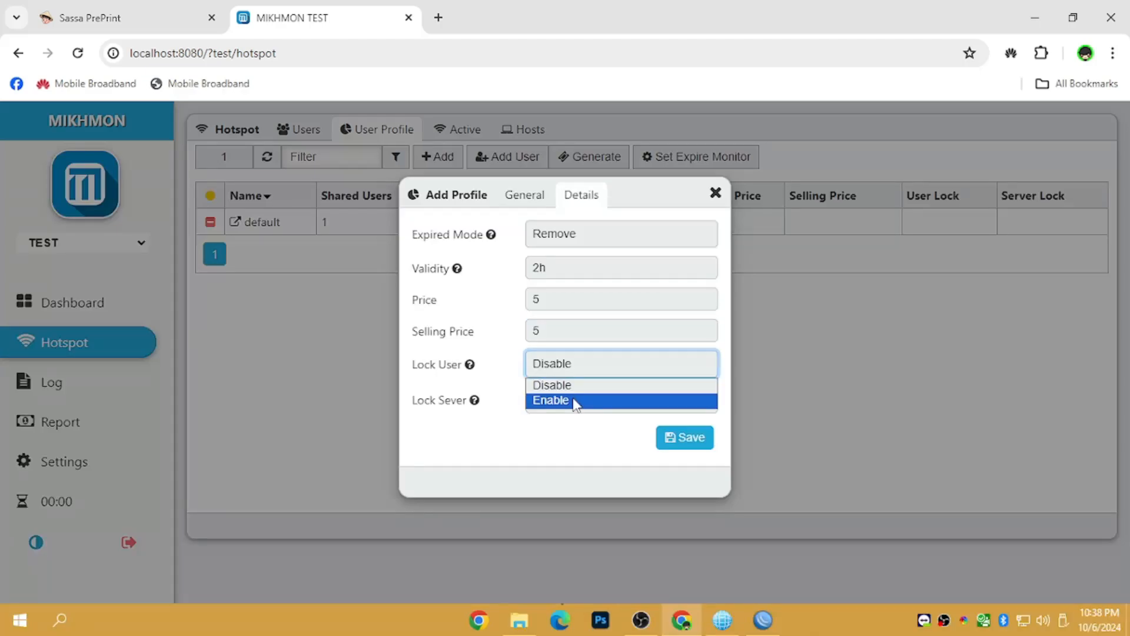
click(575, 399)
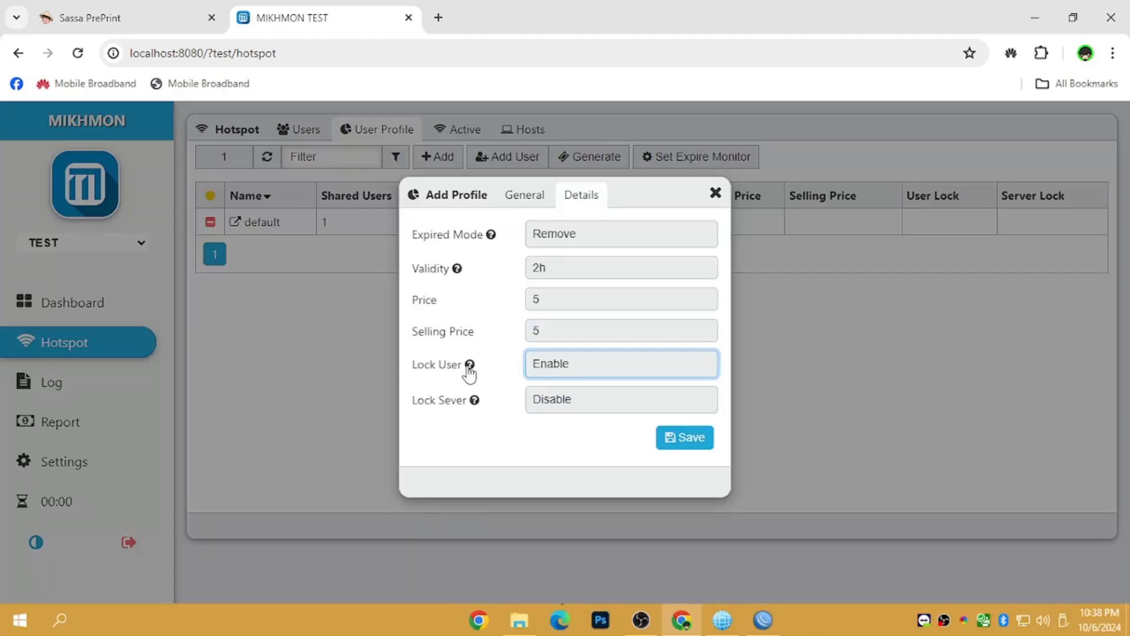
click(682, 449)
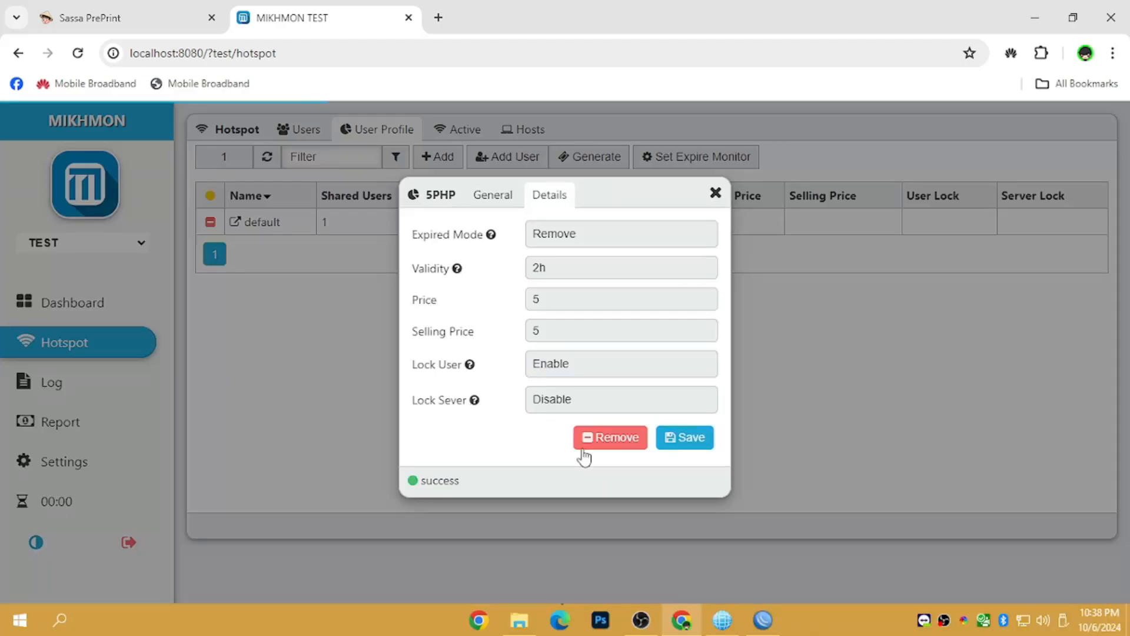
click(715, 192)
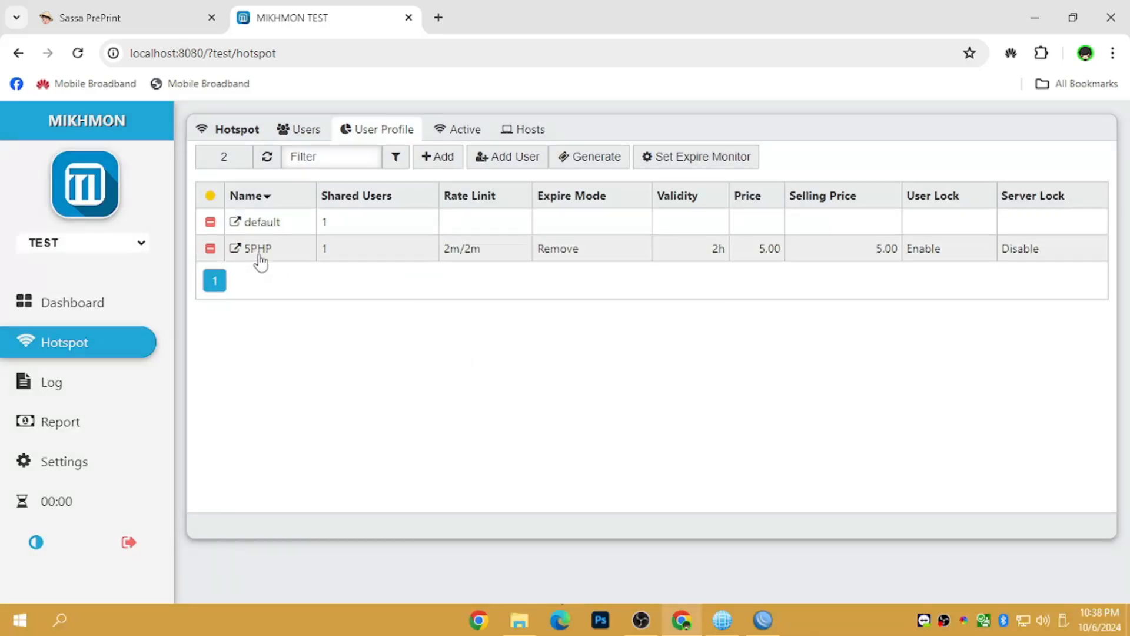
- Confirm the 5PHP profile appears in WinBox's hotspot user profiles, then minimize WinBox
click(807, 583)
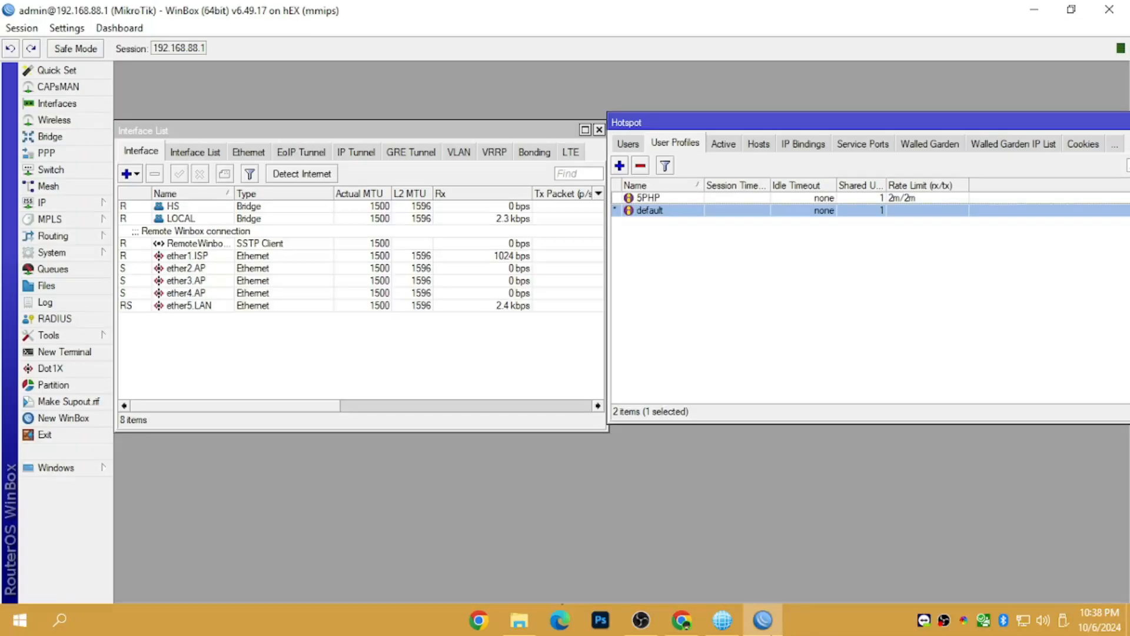
click(684, 200)
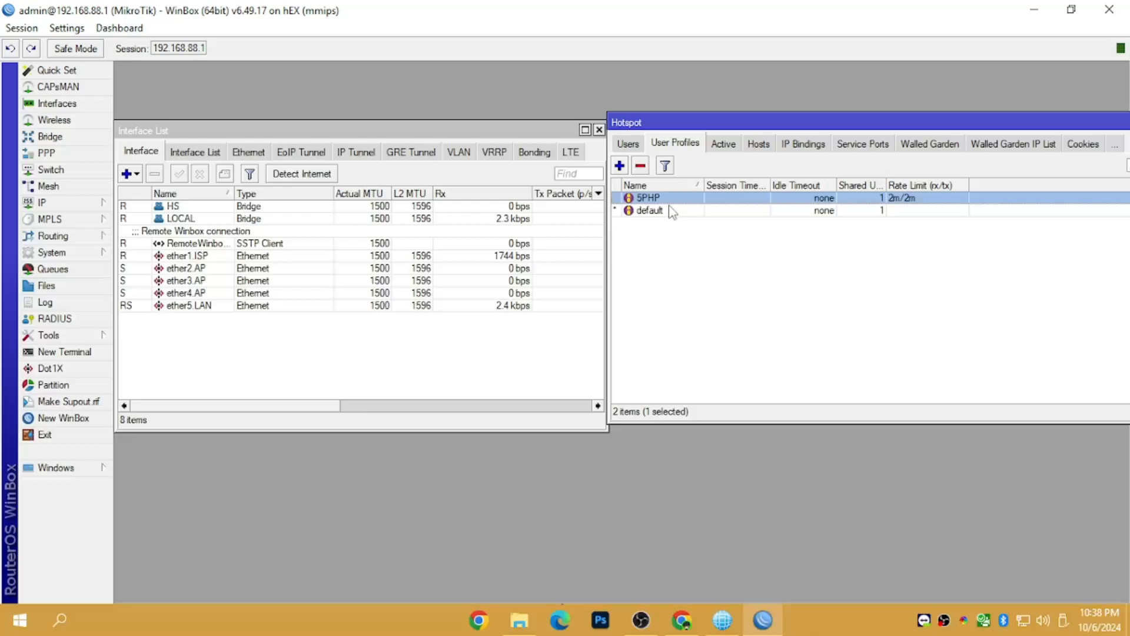
click(755, 626)
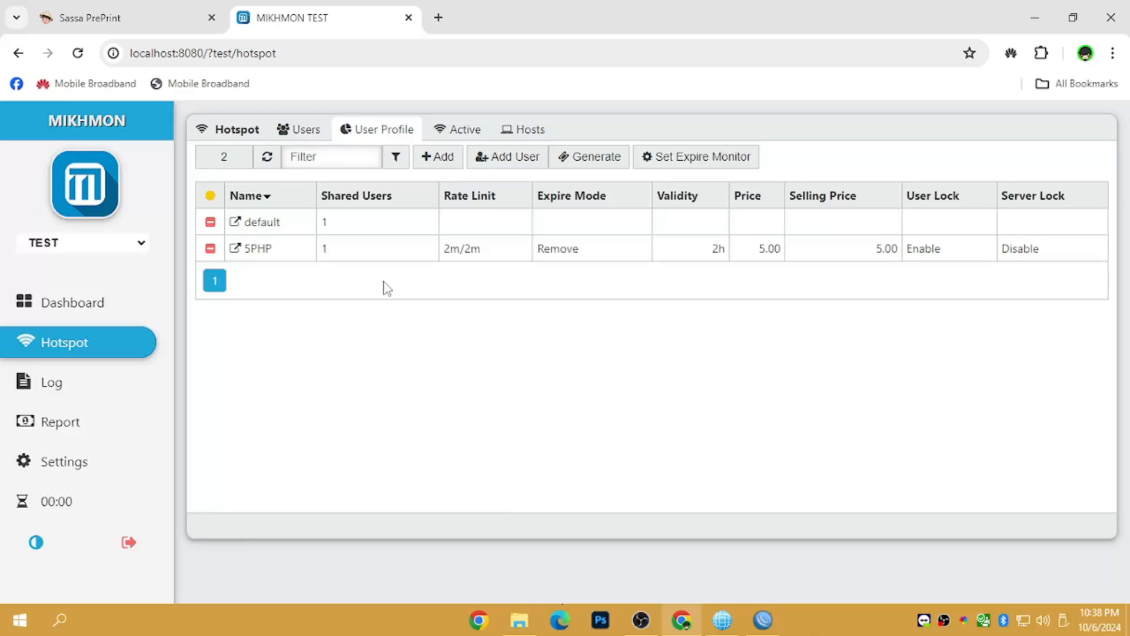
- Restore WinBox and look over the ether5.LAN, ether4.AP and ether2.AP interfaces
click(762, 622)
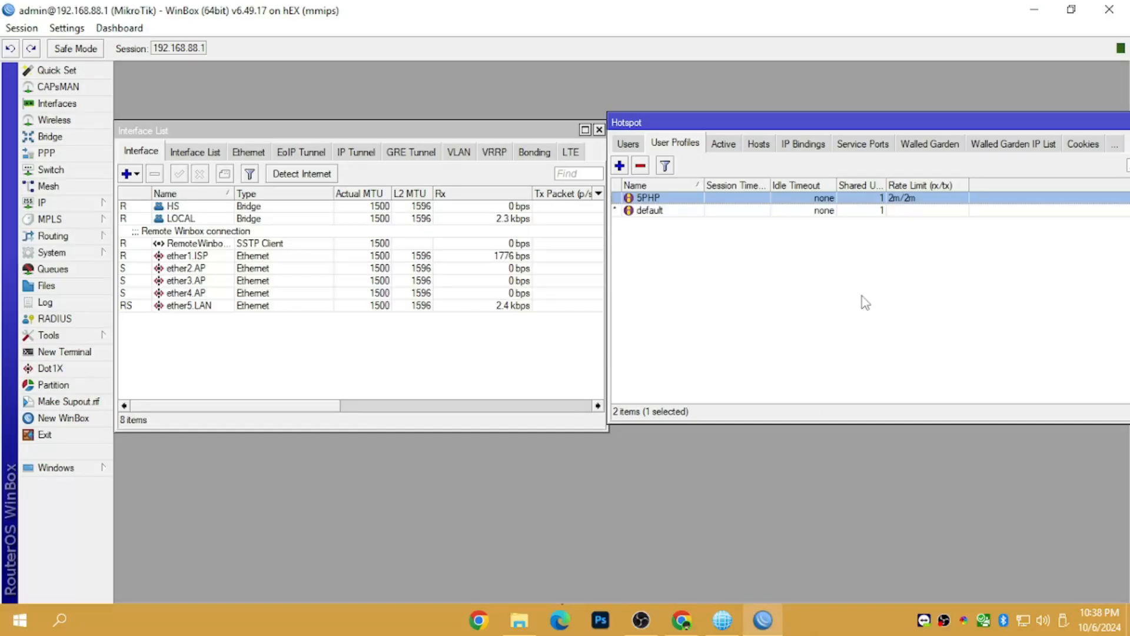
click(1022, 624)
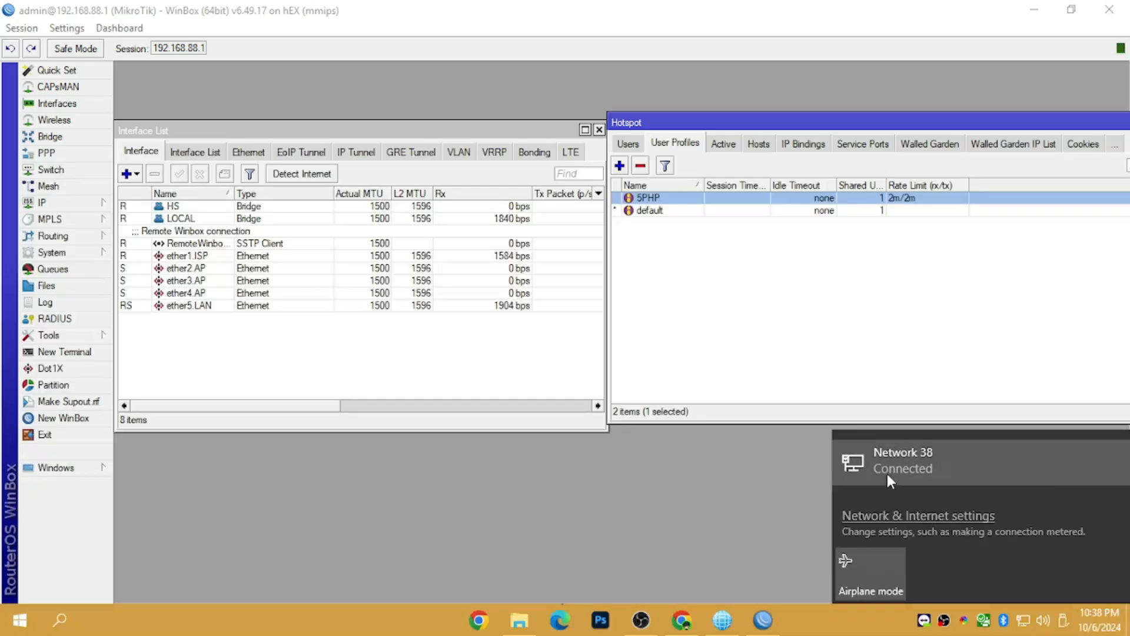
click(171, 257)
click(163, 305)
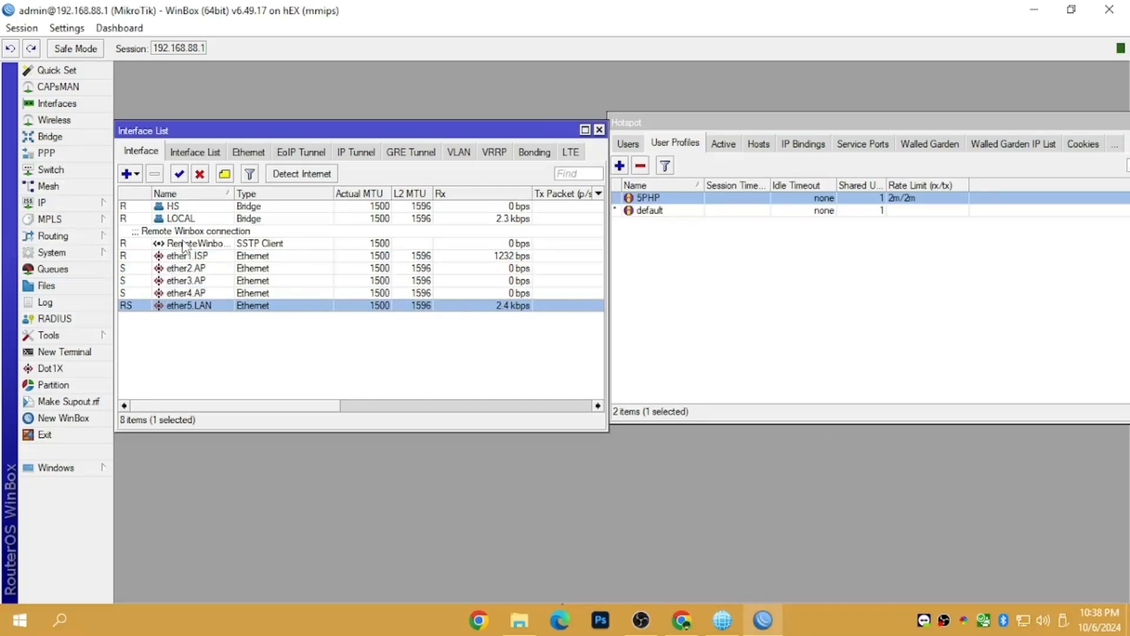
click(182, 268)
click(182, 281)
click(180, 293)
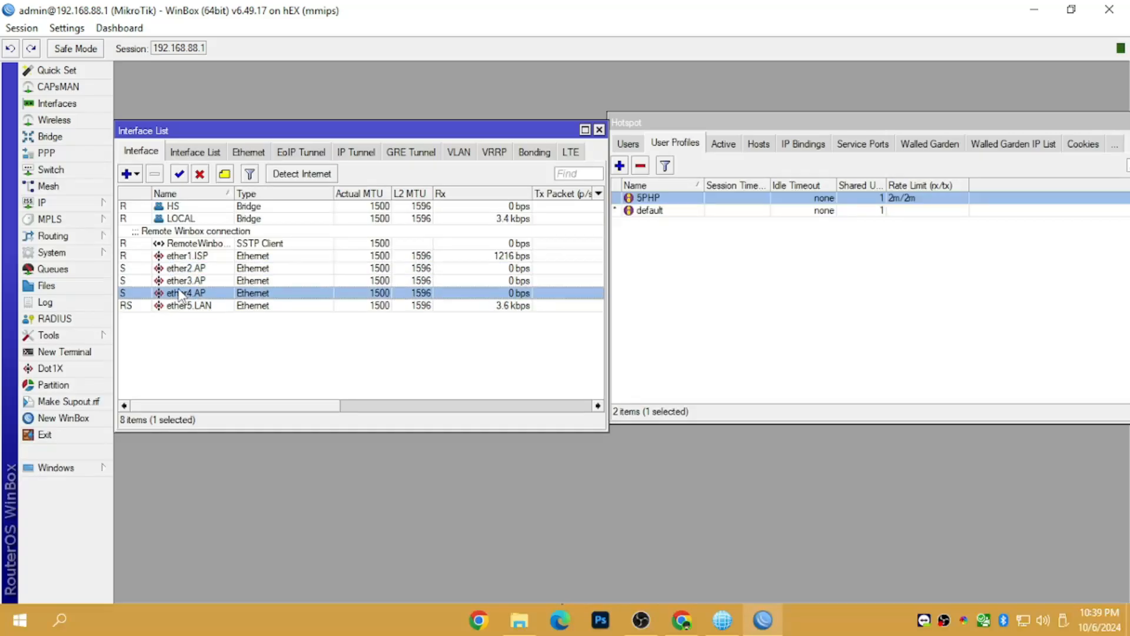
click(194, 269)
click(796, 359)
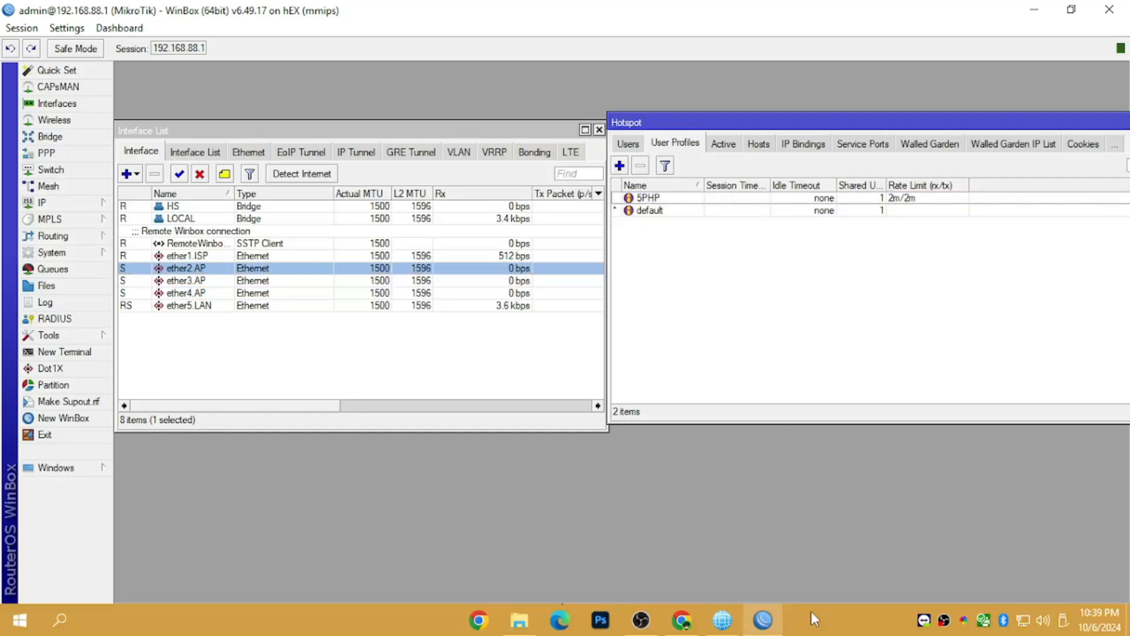
- Return to Chrome's Mikhmon user profile page and the JuanFi Remote MT tab
click(714, 628)
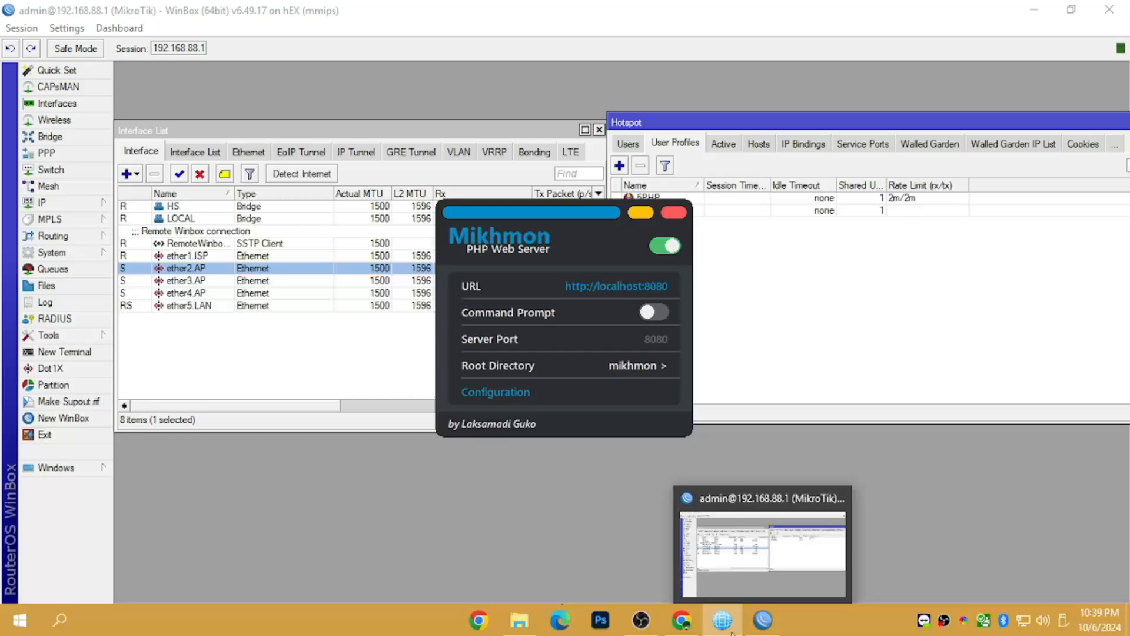
mouse_move(741, 627)
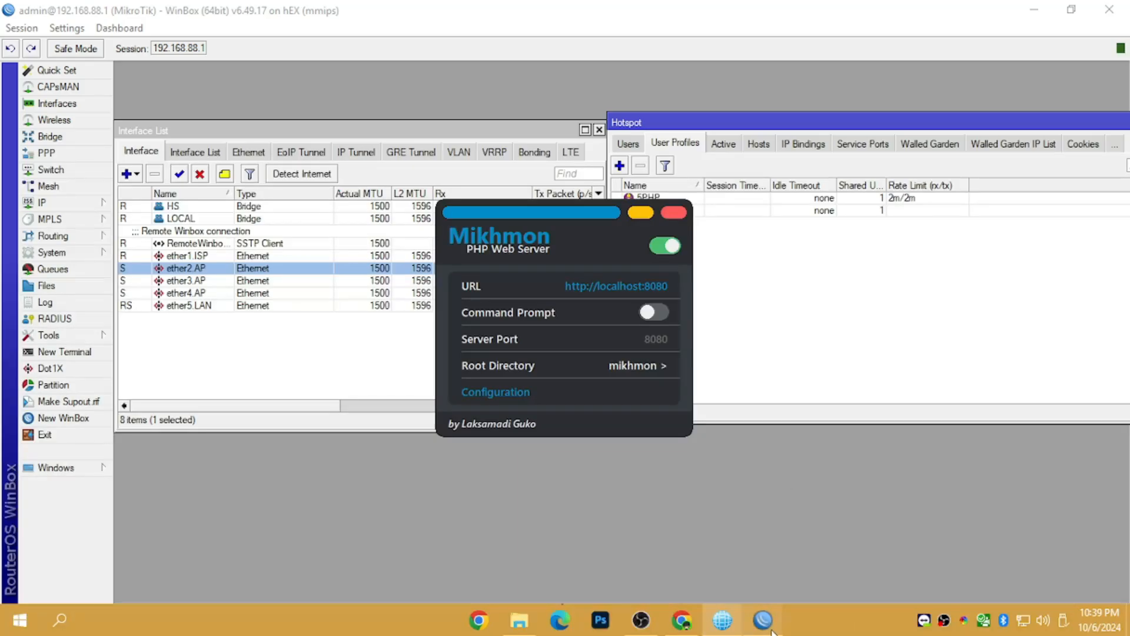
click(681, 620)
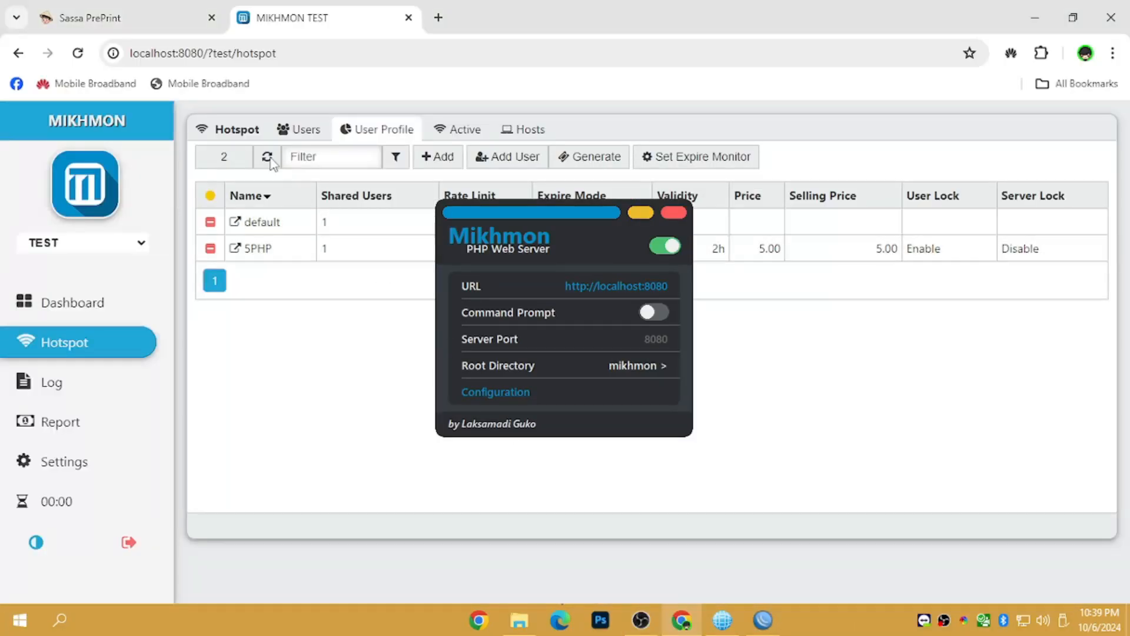
click(90, 18)
- Minimize the Mikhmon server window and go to JuanFi's My Vendos page
click(632, 217)
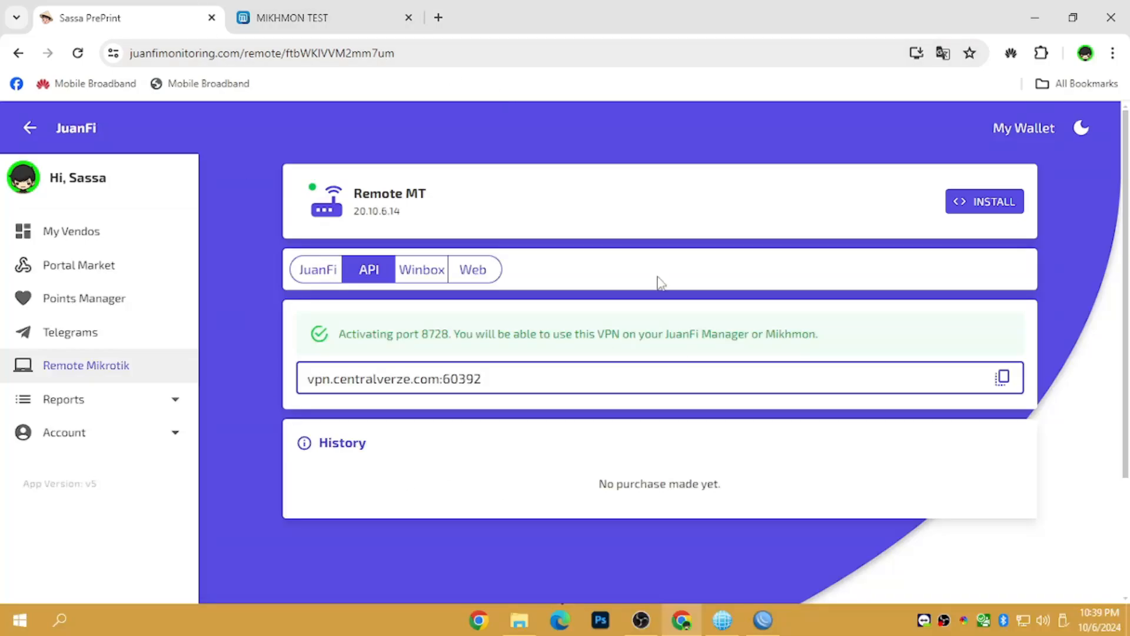
drag(240, 52, 74, 50)
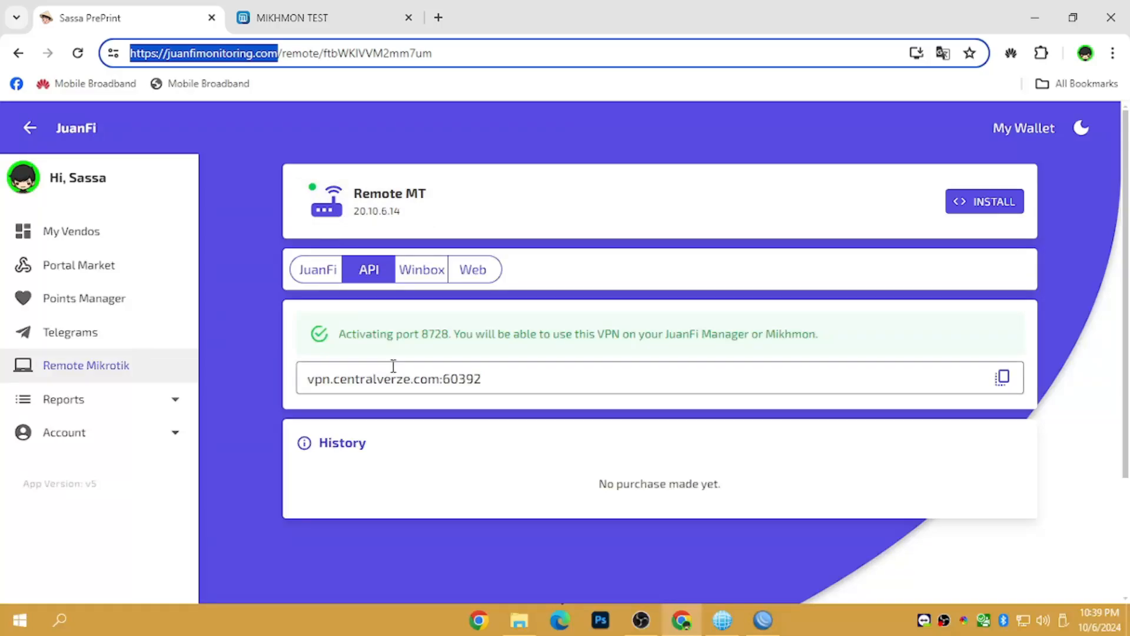
click(112, 237)
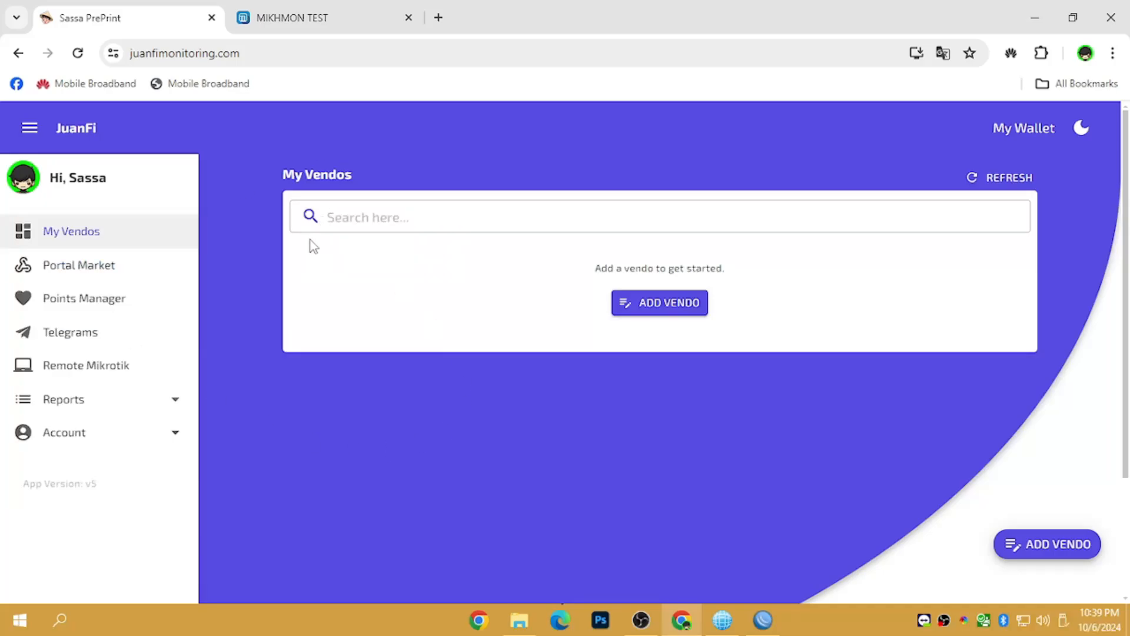
- Browse the Portal Market, your purchased portals and the wallet balance
click(111, 270)
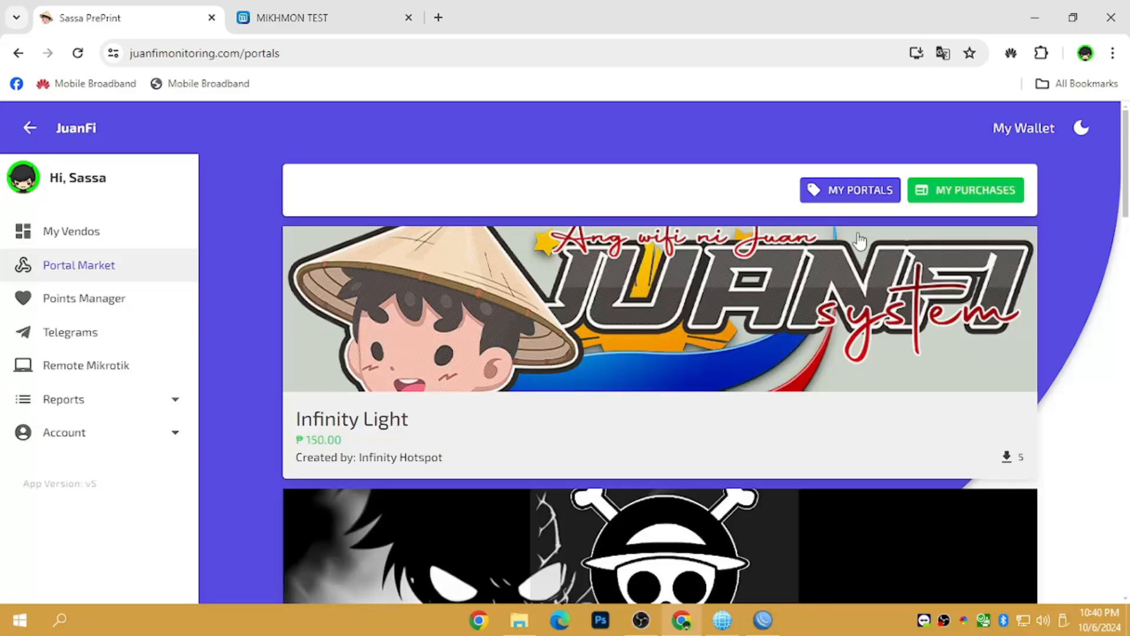
click(947, 203)
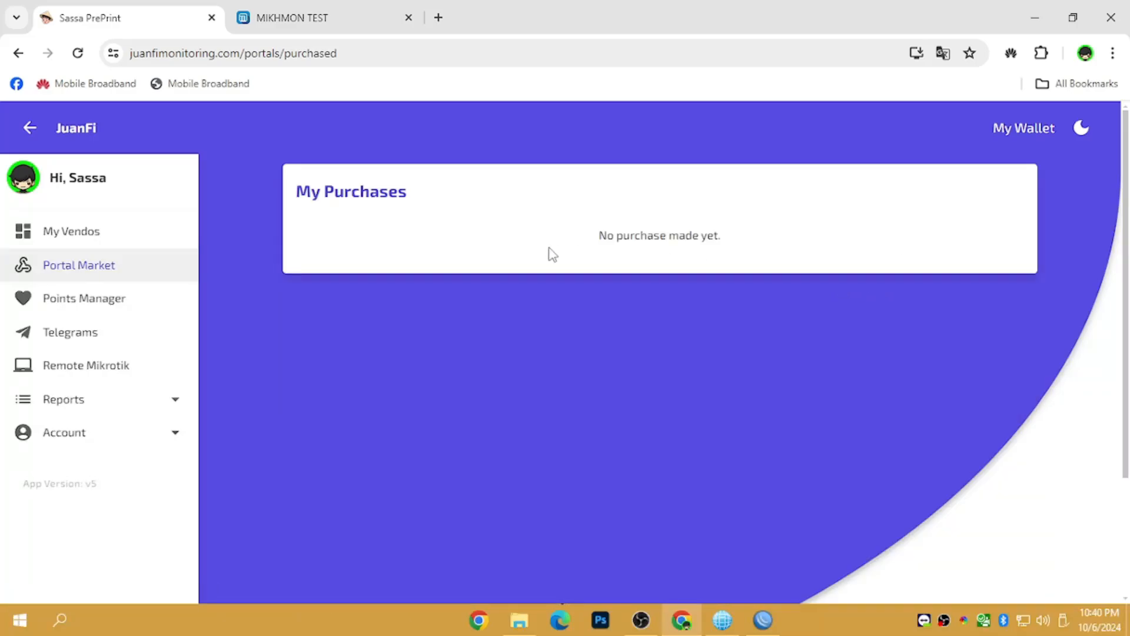
click(1010, 134)
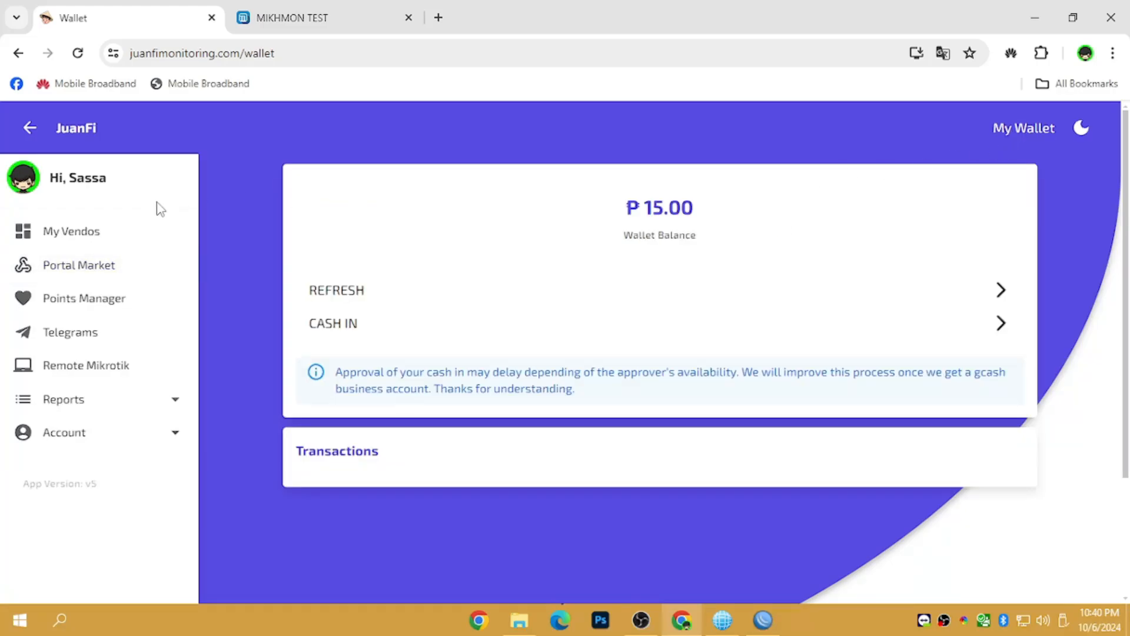
click(112, 266)
- Review your own portals and the upload form, then open the account Profile page
click(855, 195)
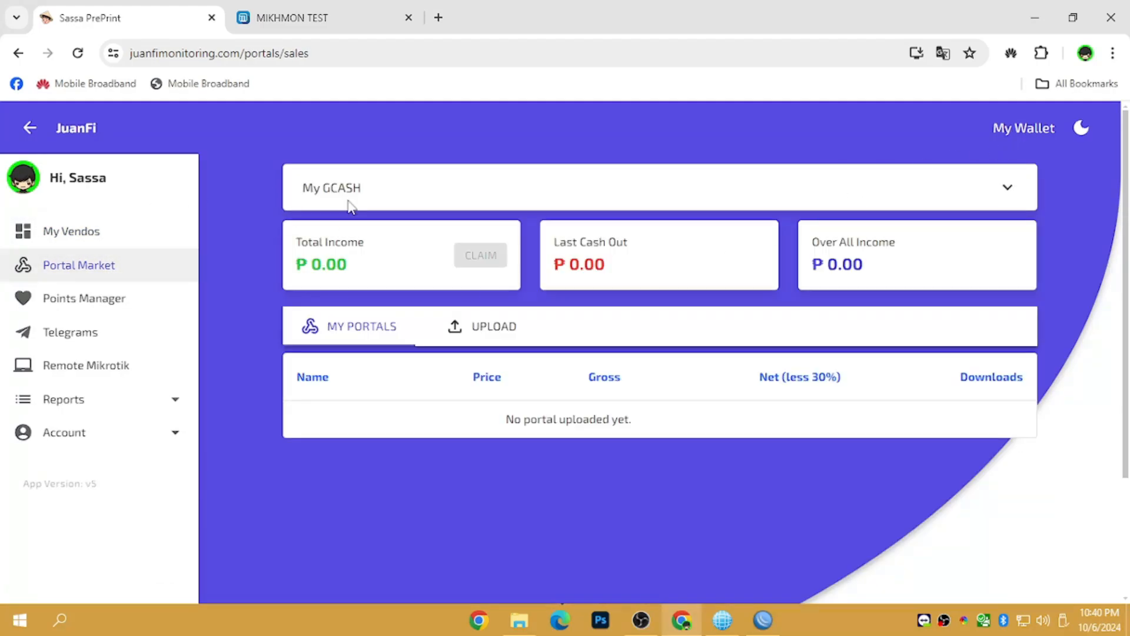
click(480, 327)
click(352, 329)
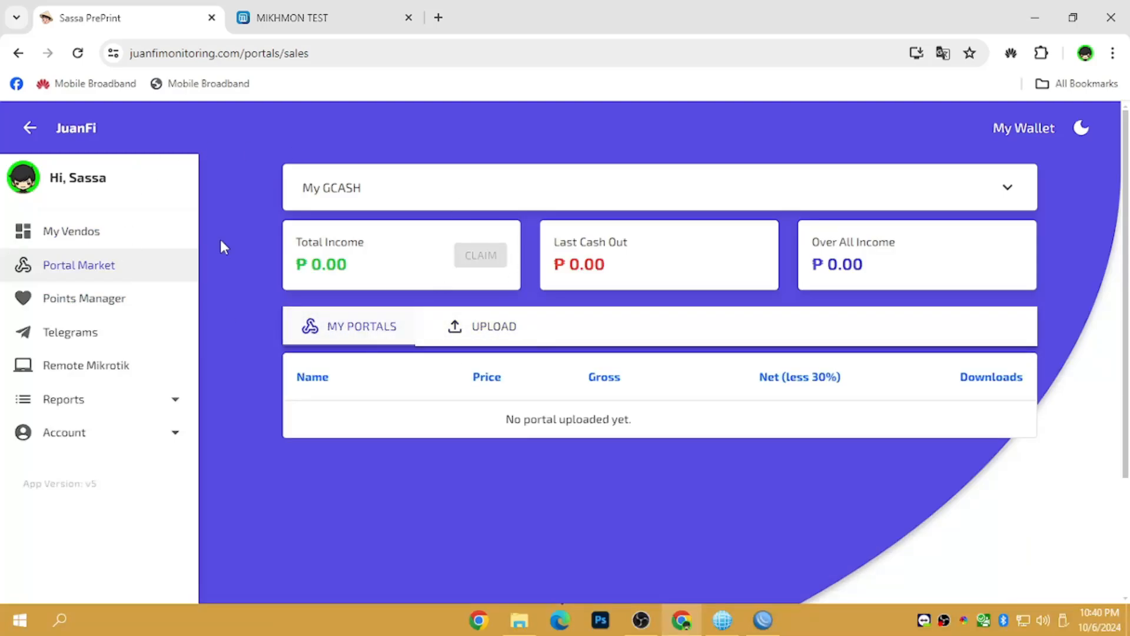
click(69, 435)
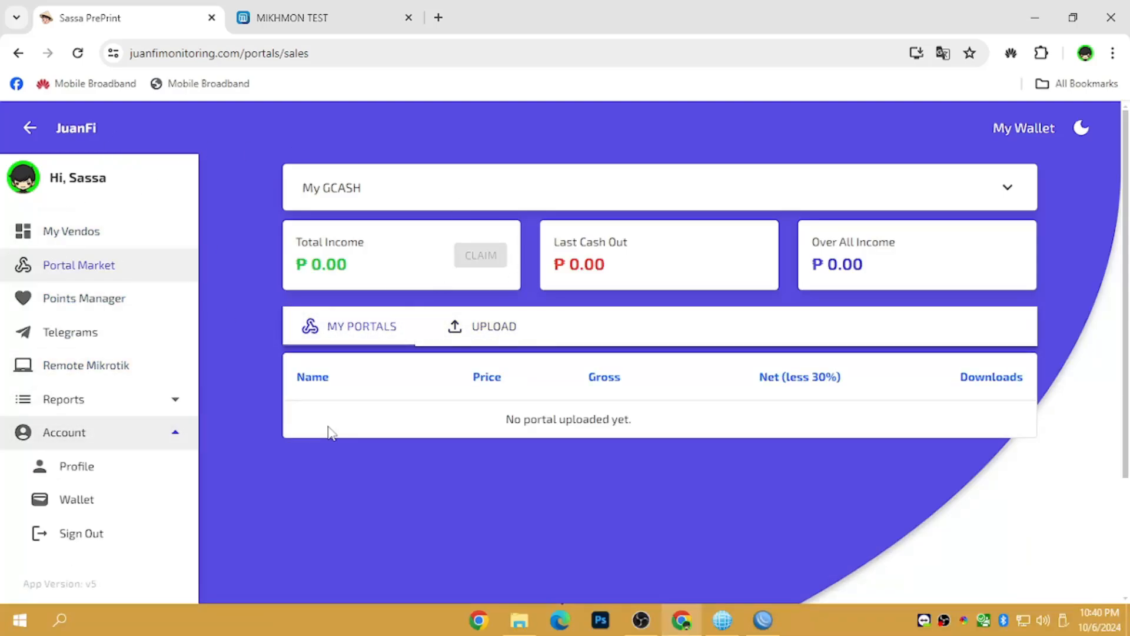
click(120, 466)
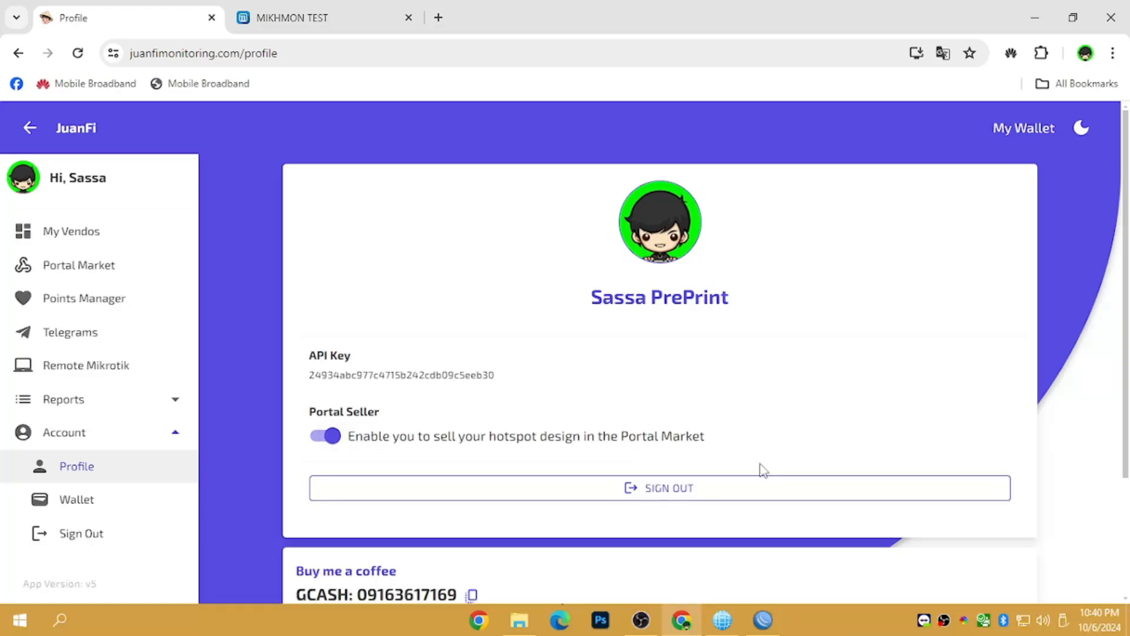
- Scroll the Portal Market listings and view the JuanFixPisoFi Concept portal details
click(98, 273)
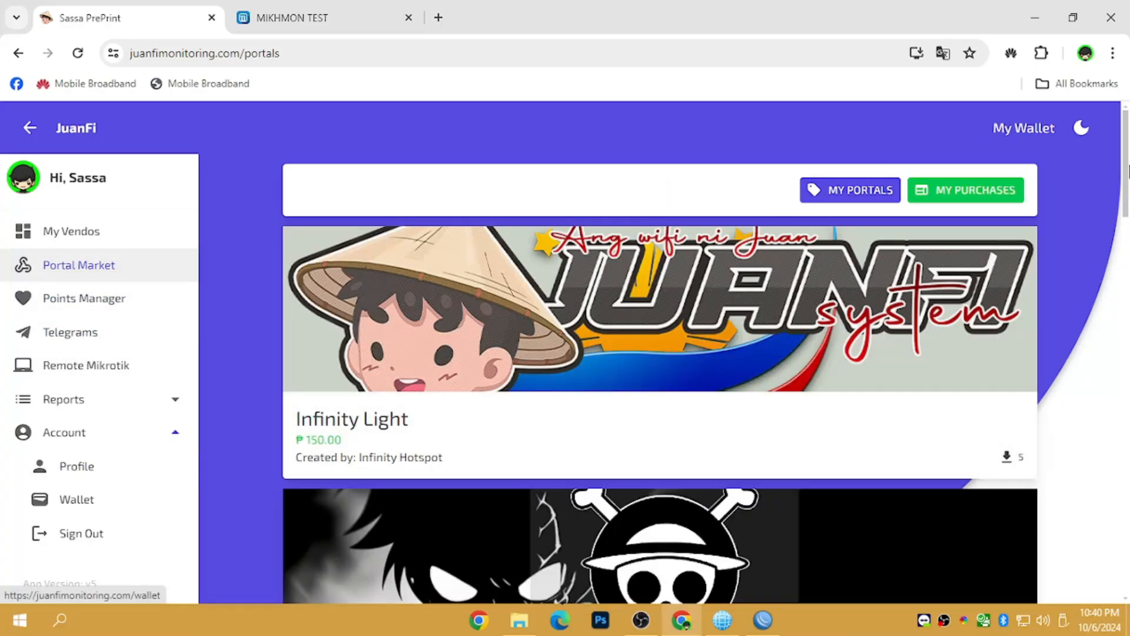
scroll(1128, 388, down, 10)
drag(1128, 388, 1049, 300)
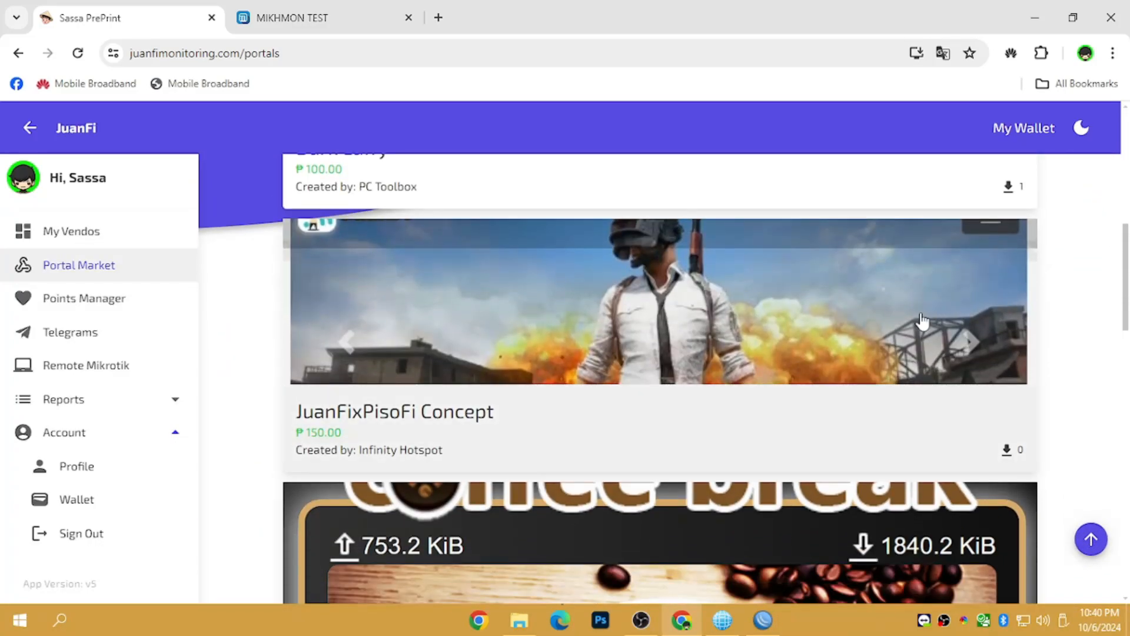
click(790, 310)
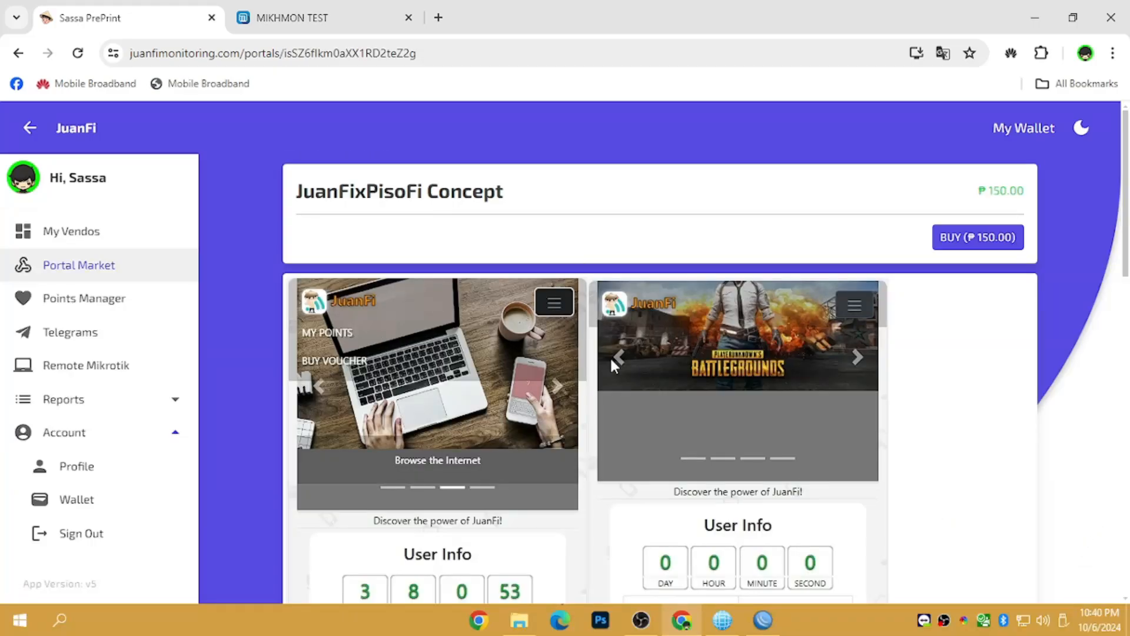
click(18, 53)
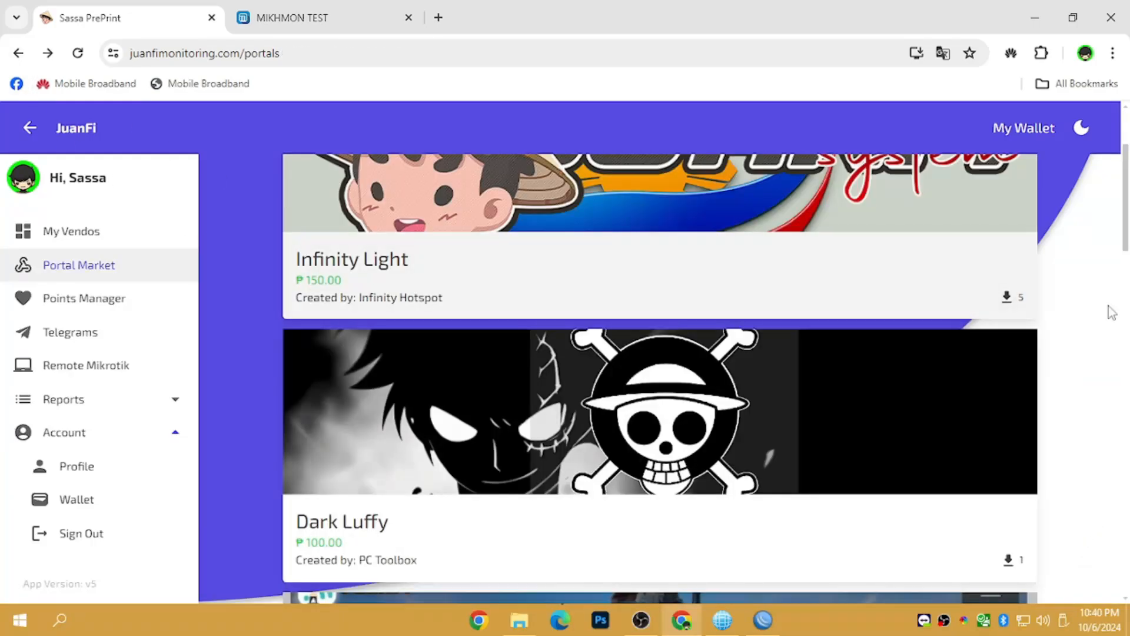
- View the Coffee Break portal details, then return to the empty My Vendos page
drag(1124, 266, 1127, 351)
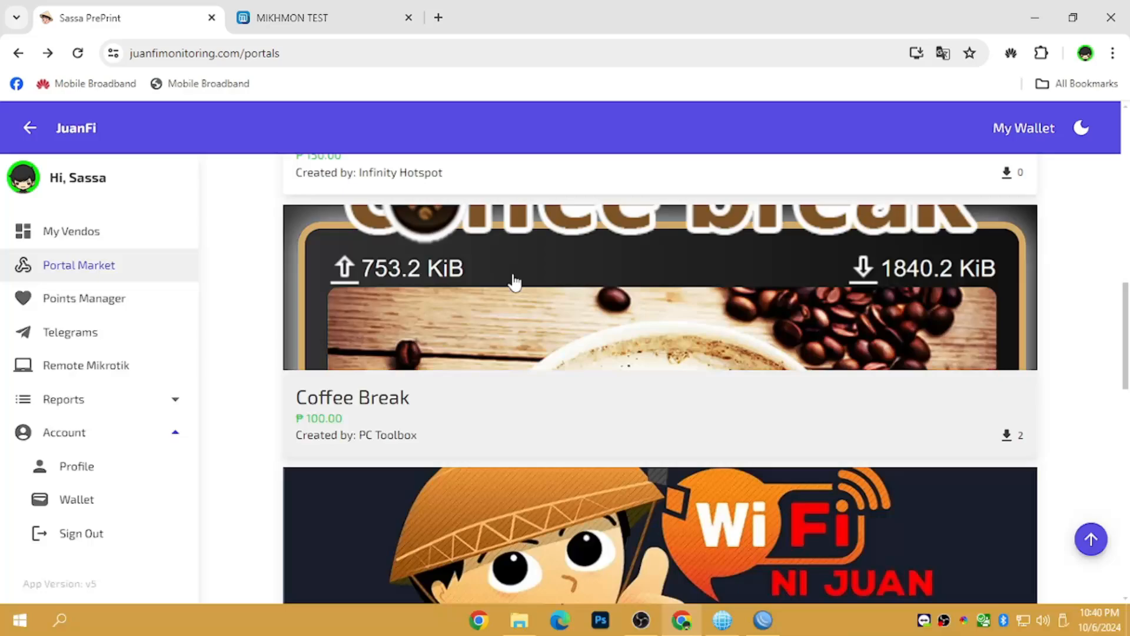
click(533, 281)
mouse_move(1128, 195)
mouse_down()
mouse_move(1128, 324)
mouse_move(1129, 191)
mouse_up()
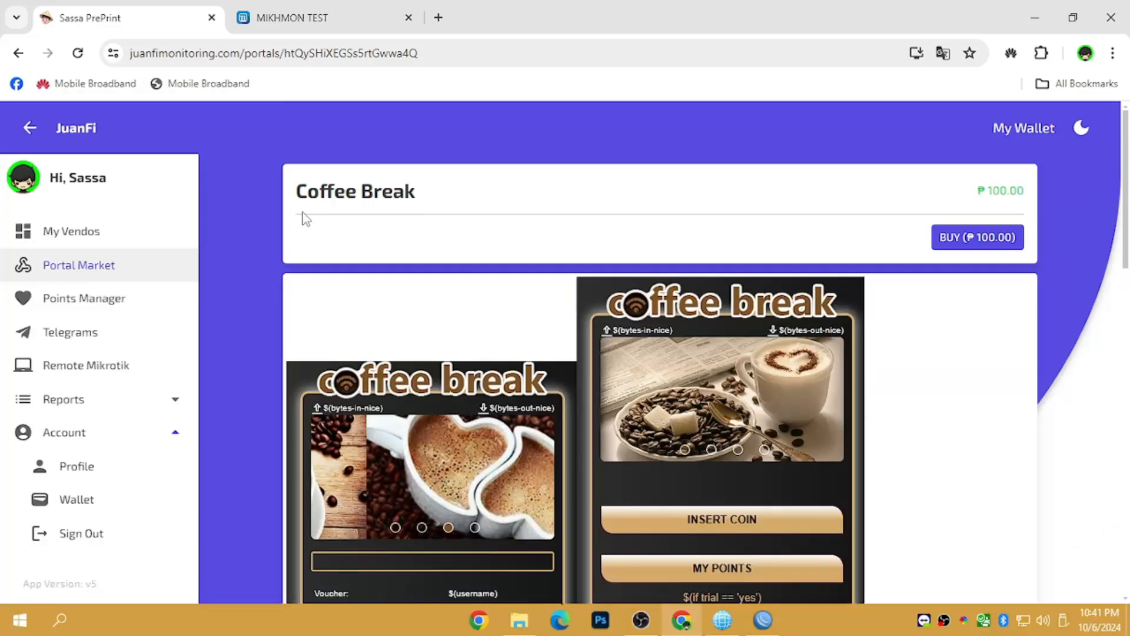
click(102, 233)
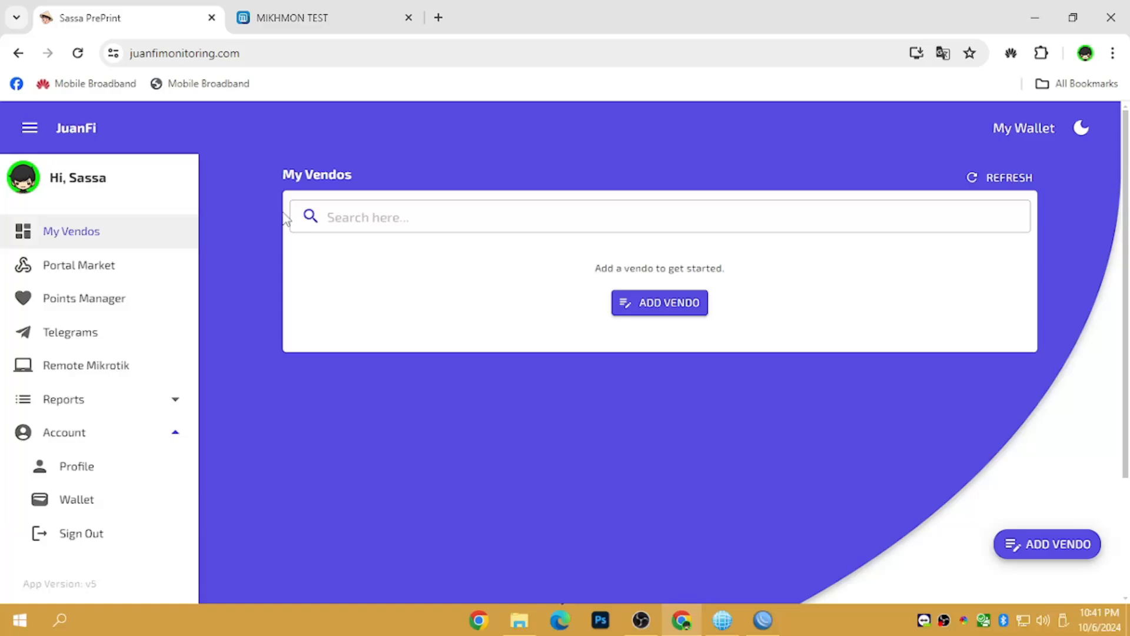
- Switch to the MIKHMON TEST tab and load its Dashboard for the hEX router
click(278, 16)
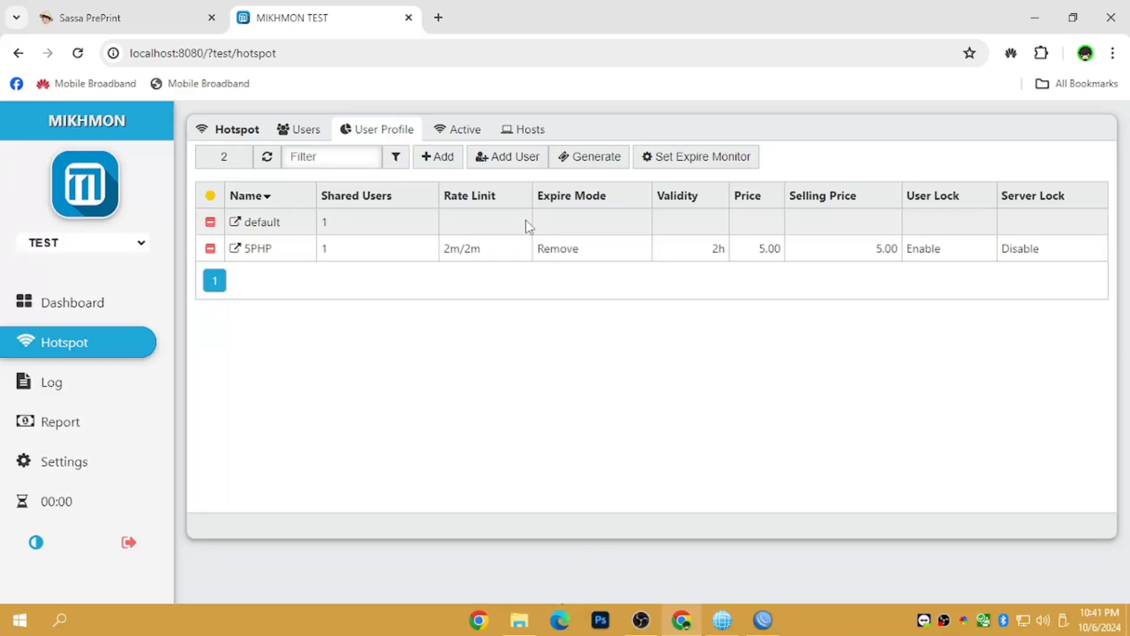
click(54, 305)
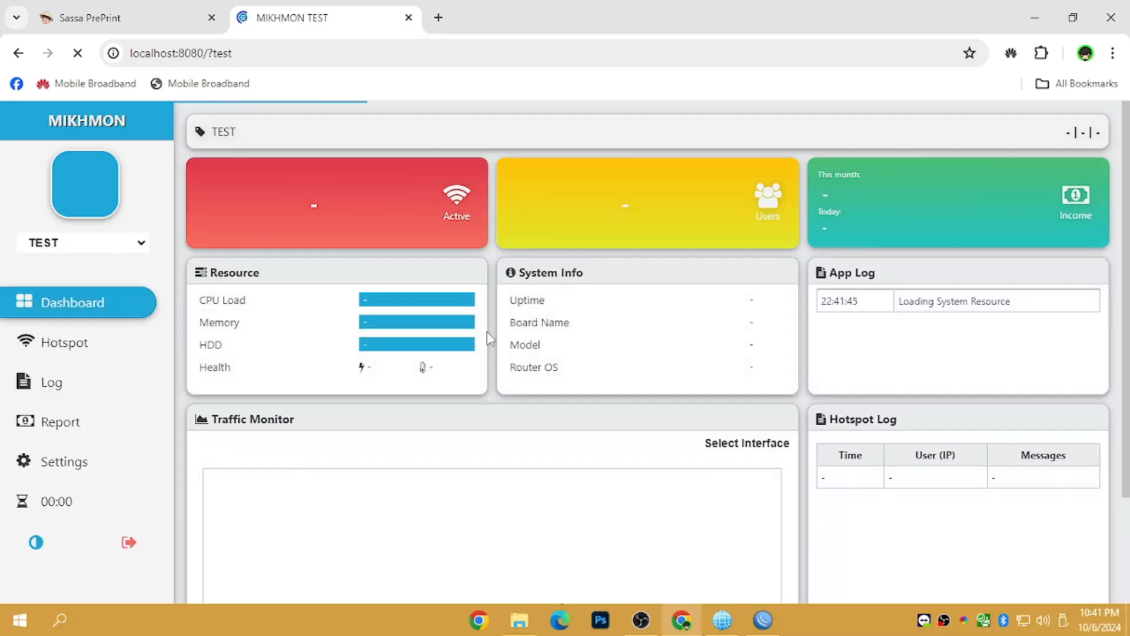